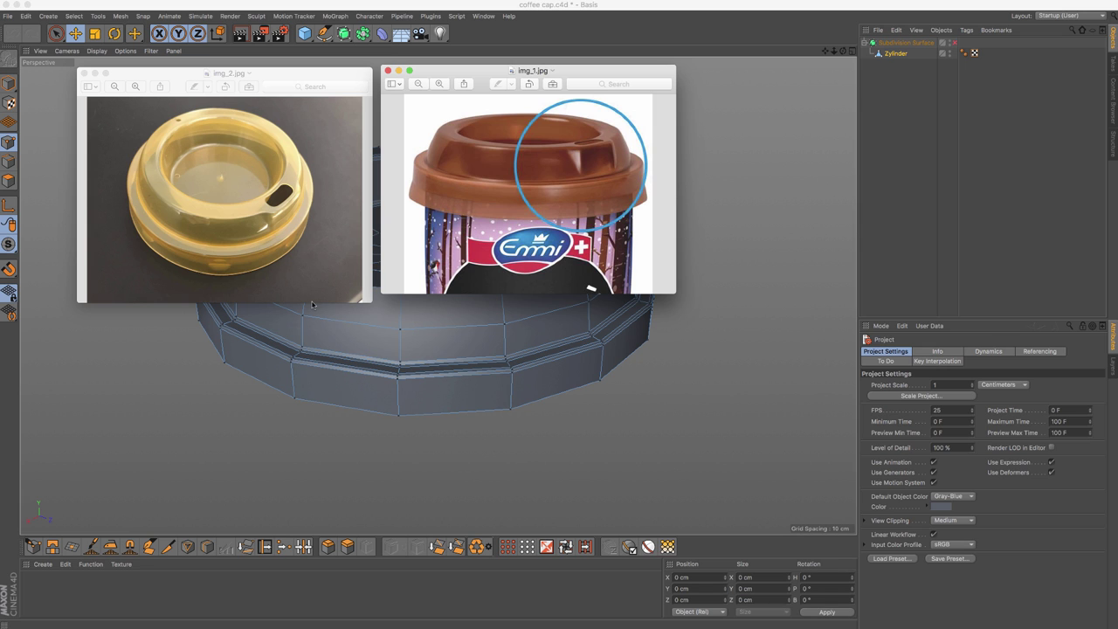
- Bring the lid model in front of the reference photos and examine the drinking opening in its rim
left_click(328, 453)
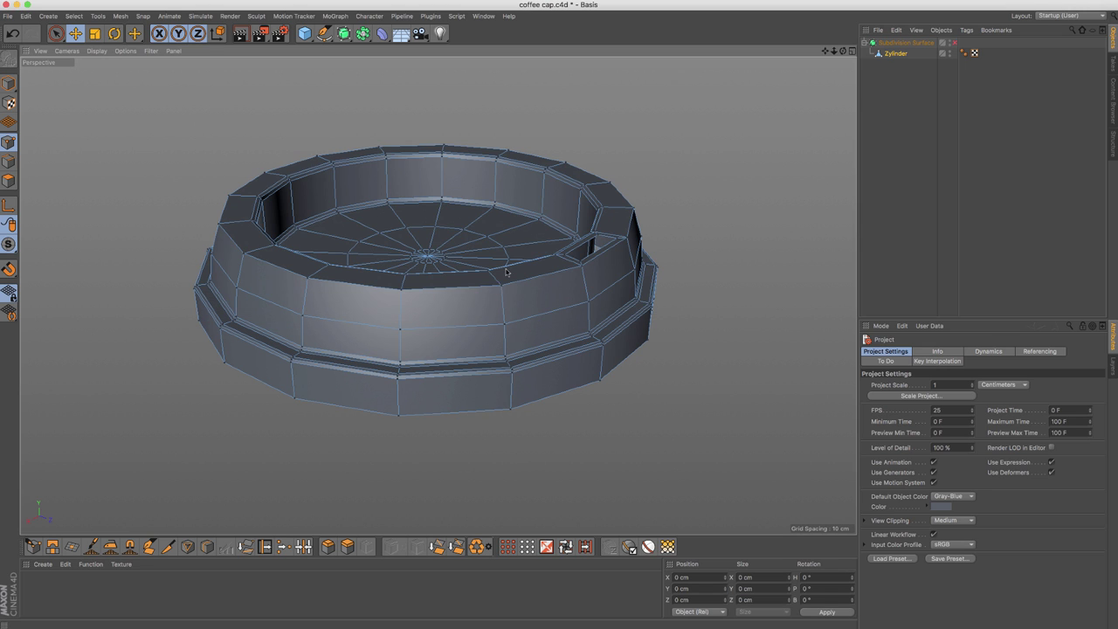
left_click_drag(598, 230, 518, 288, "alt")
scroll(517, 288, "up", 8)
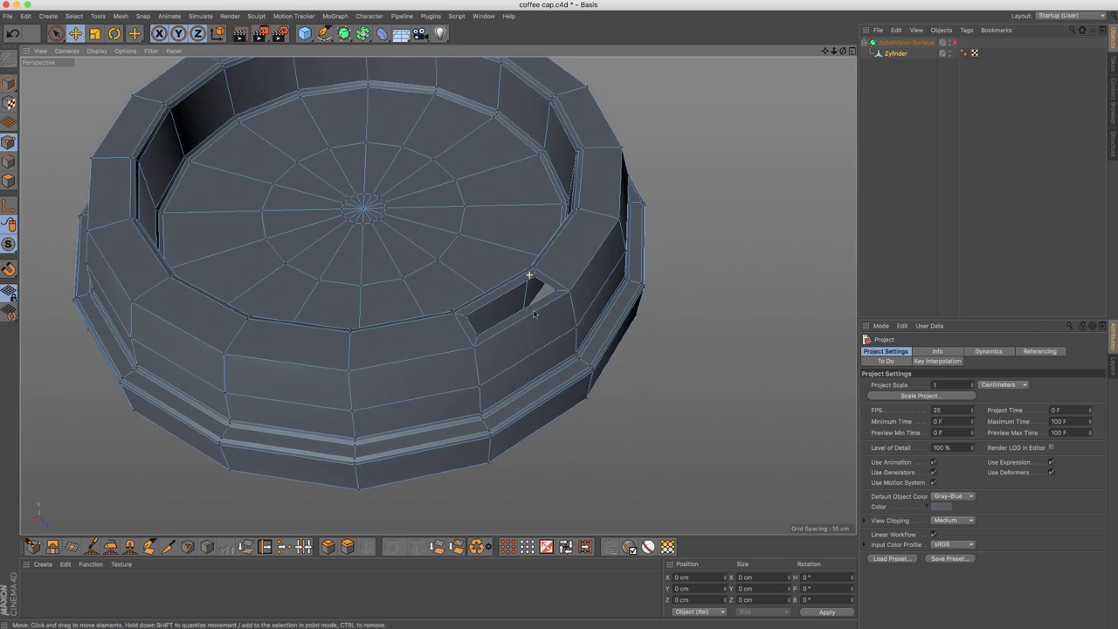
scroll(556, 279, "down", 3)
left_click_drag(516, 312, 525, 325, "alt")
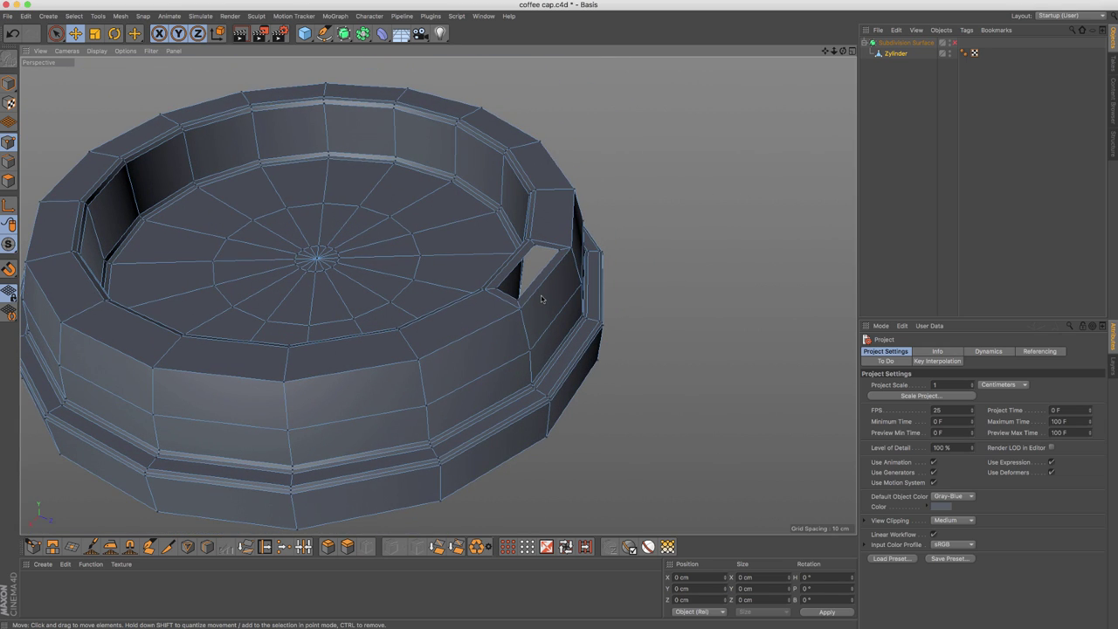
scroll(539, 295, "up", 6)
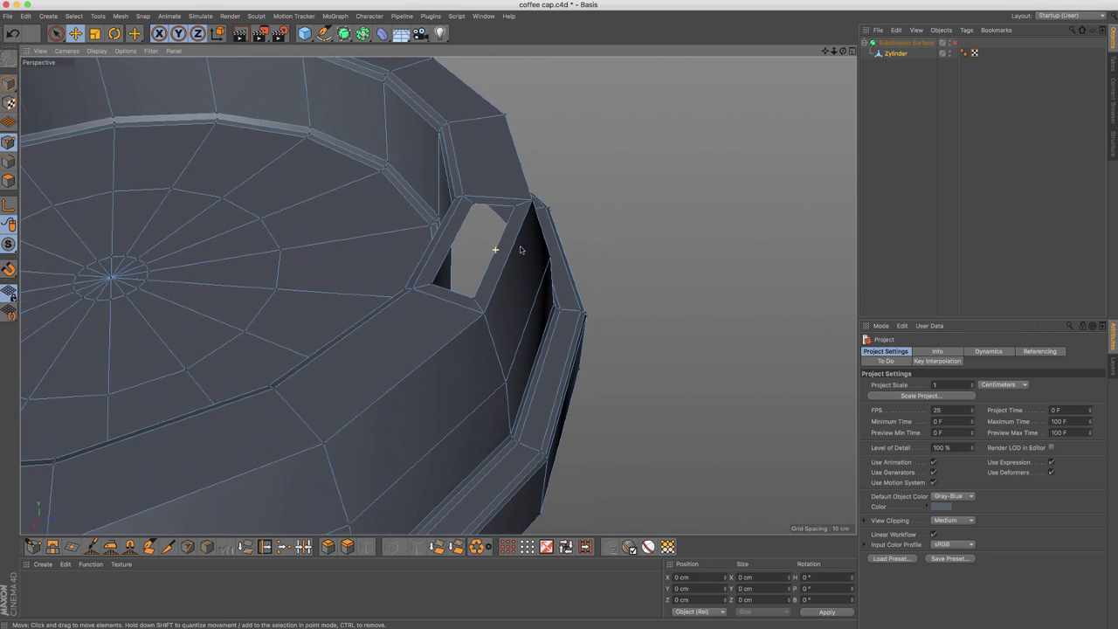
left_click_drag(399, 246, 541, 241, "alt")
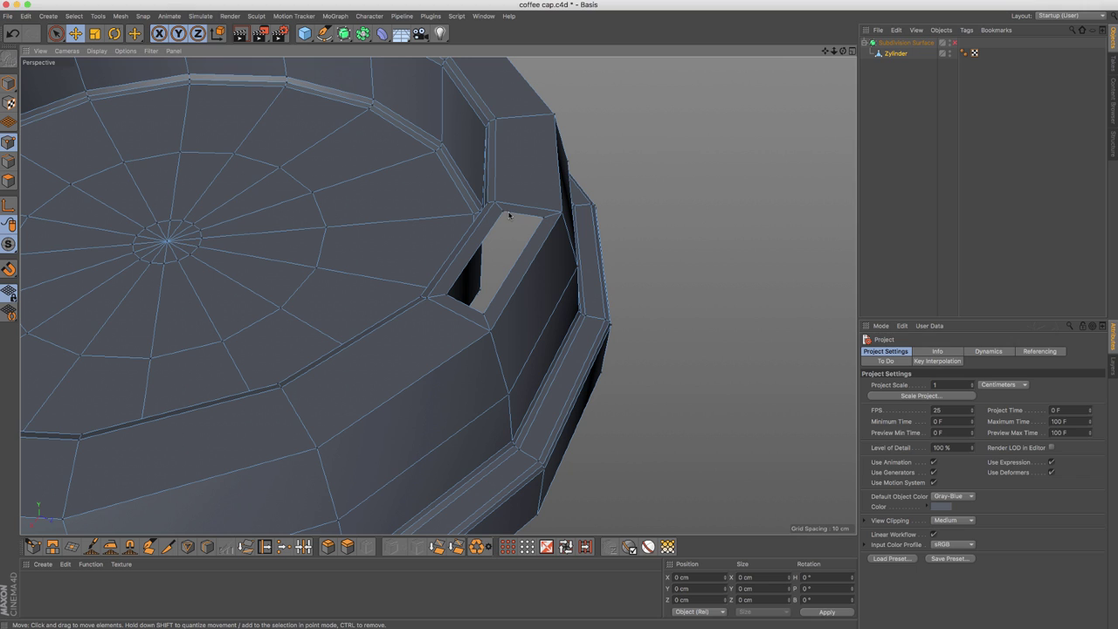
- Try to bevel the edge loop along the rim's outer edge beside the drinking opening by about 0.58 cm
key("u")
key("l")
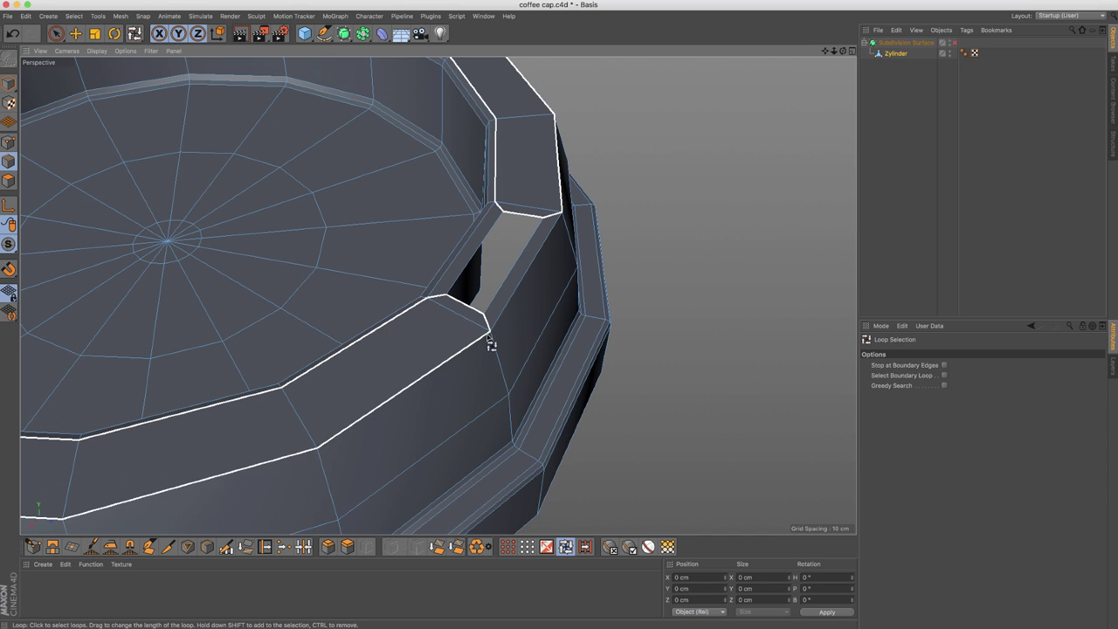
scroll(491, 334, "up", 4)
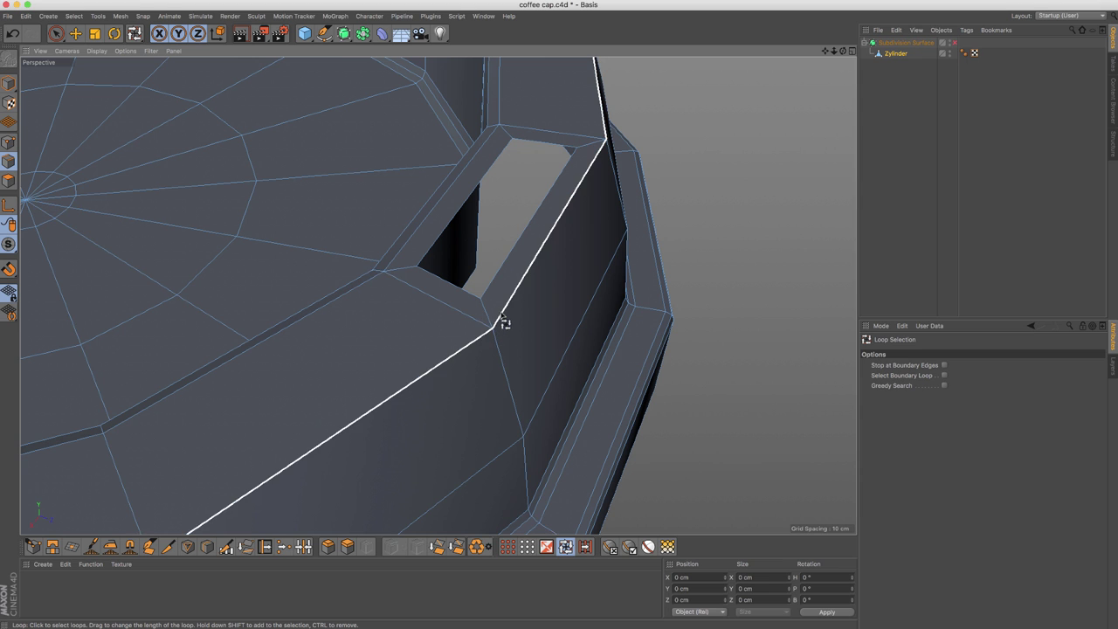
left_click(499, 319)
left_click_drag(537, 292, 412, 257, "alt")
scroll(550, 248, "down", 4)
scroll(541, 270, "up", 3)
key("9")
left_click(692, 252)
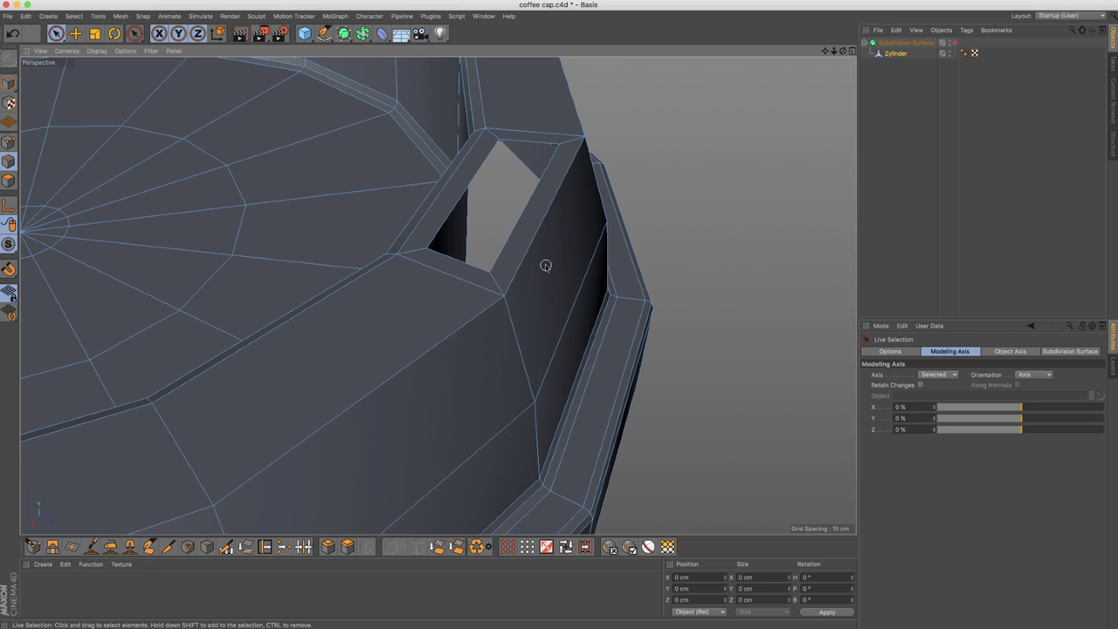
key("ctrl+z")
key("m")
key("s")
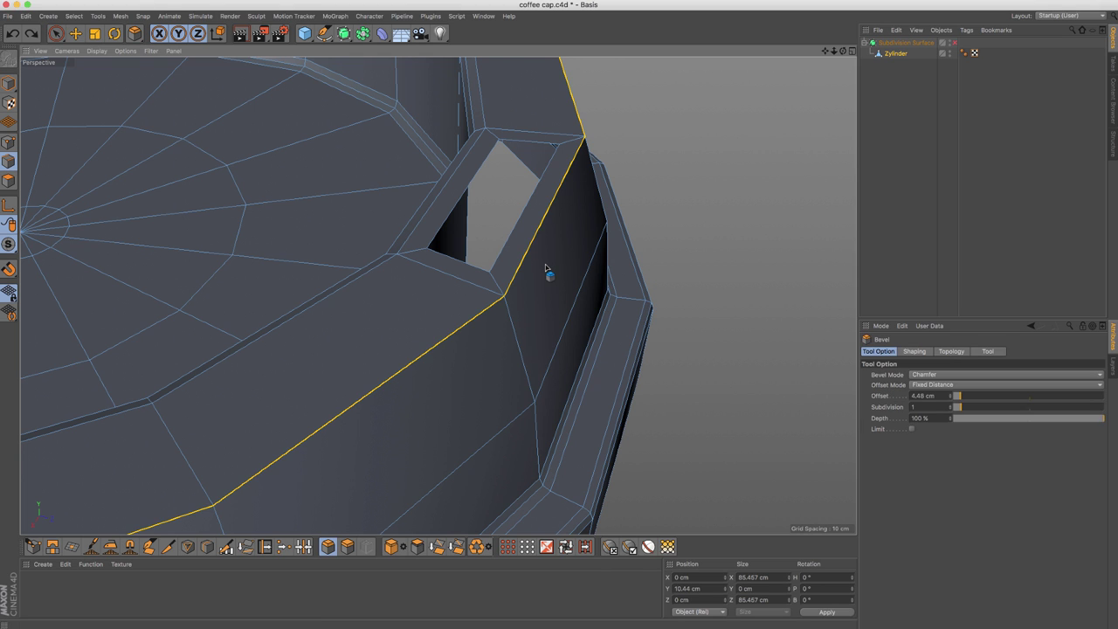
left_click_drag(587, 269, 603, 268)
scroll(520, 287, "up", 1)
left_click_drag(527, 289, 512, 270, "alt")
key("super+z")
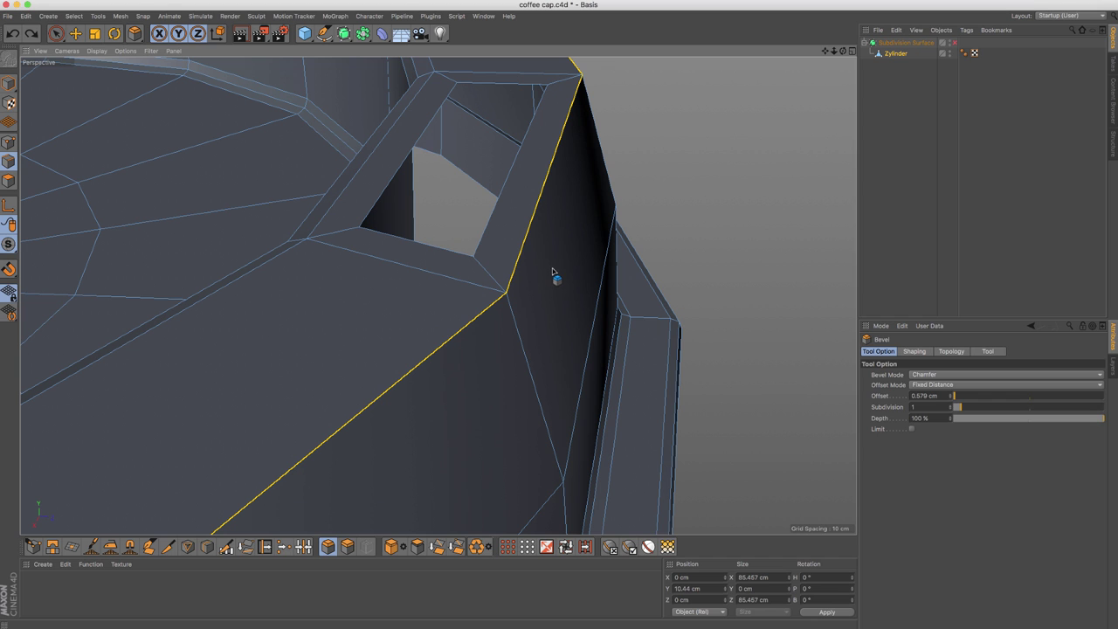
- Try to add a loop cut around the lid's side wall just below the rim's outer edge
key("k")
key("l")
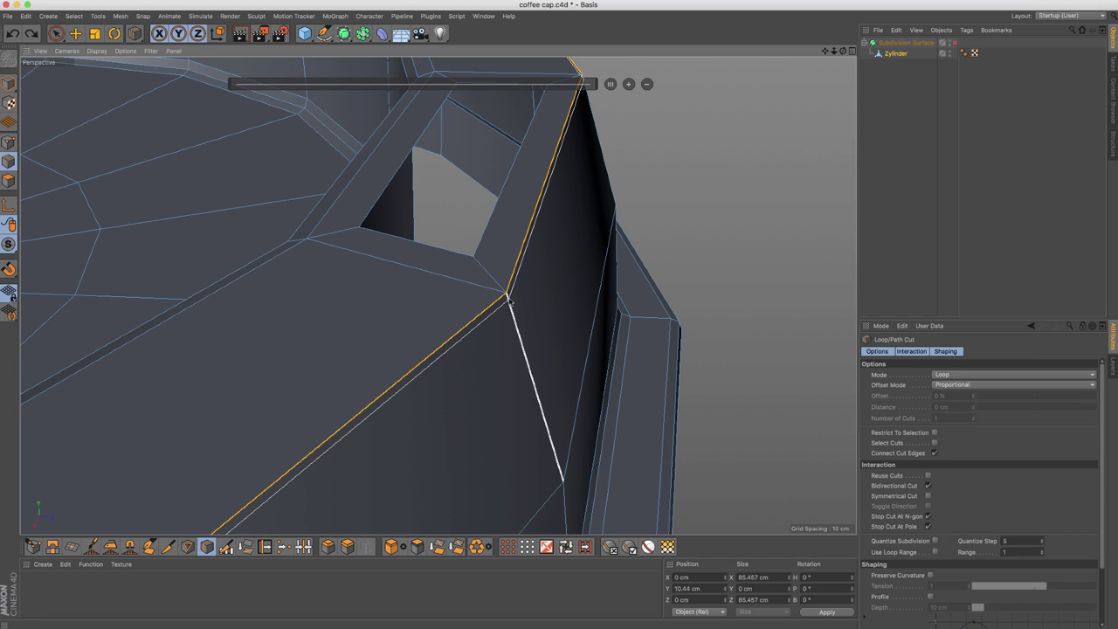
left_click(509, 300)
left_click_drag(529, 260, 467, 275, "alt")
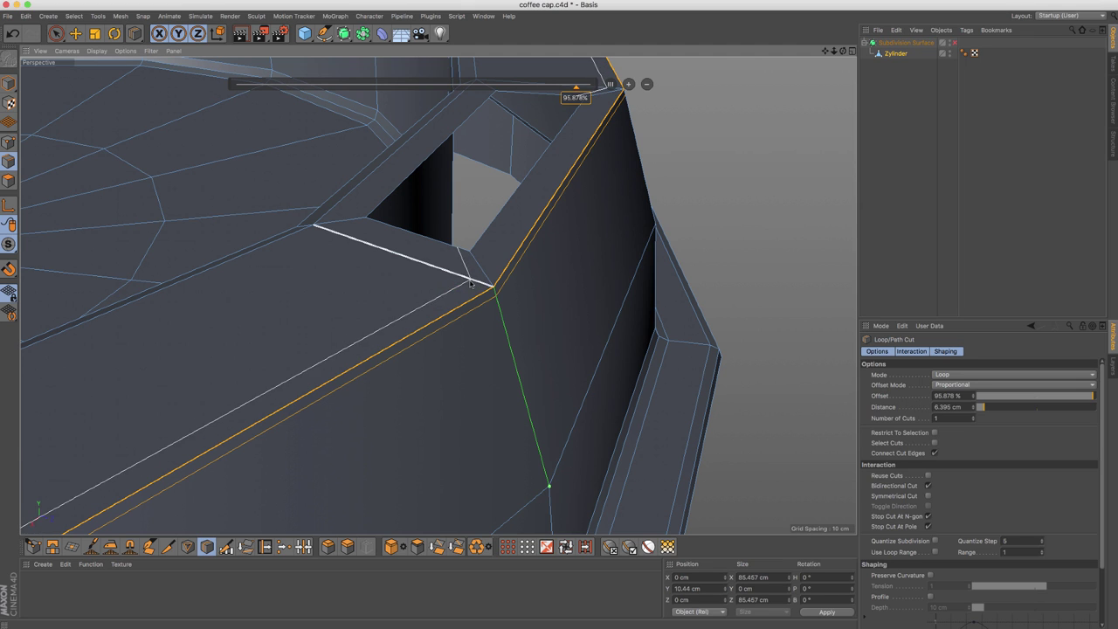
key("super+z")
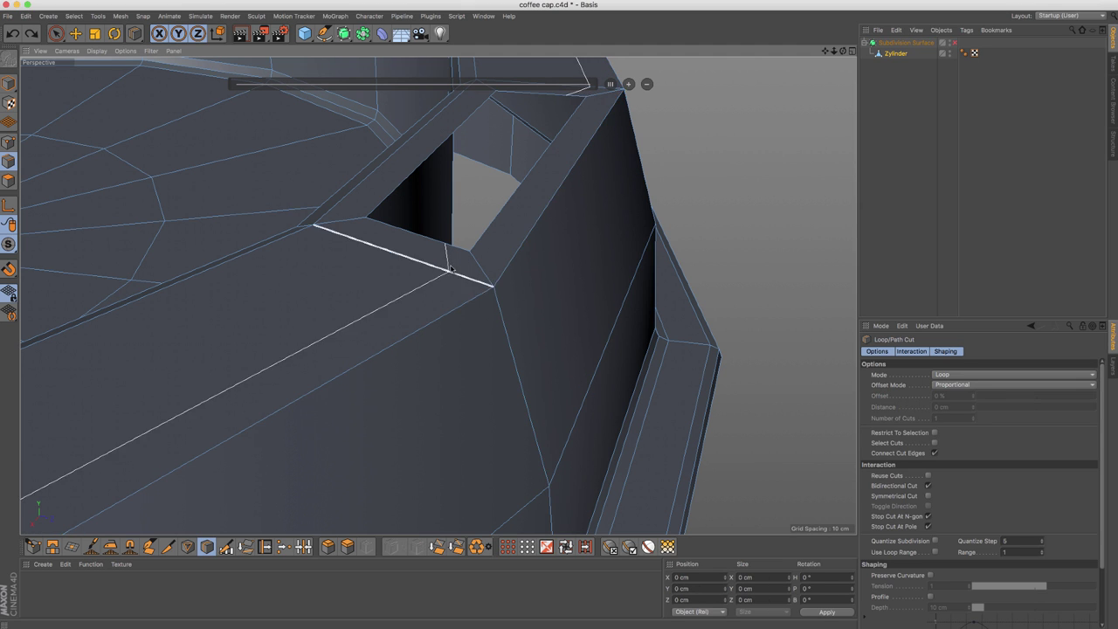
- Close the polygon hole of the drinking opening and dissolve the edge loop around it
mouse_move(452, 272)
left_mouse_down("alt")
mouse_move(452, 259)
mouse_move(469, 284)
mouse_move(489, 262)
left_mouse_up("alt")
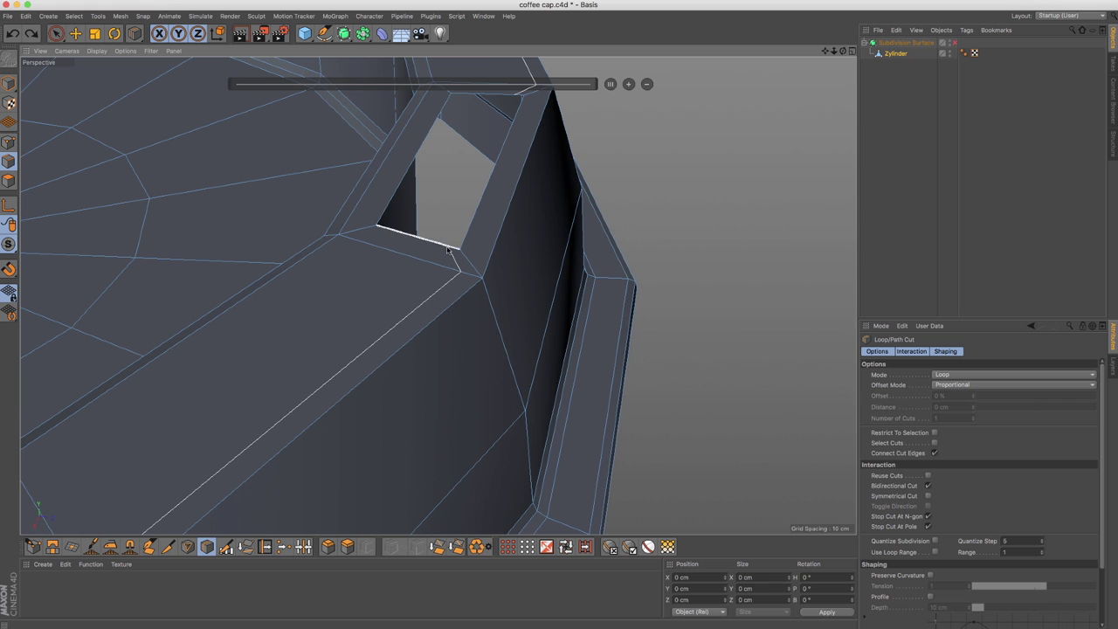
right_click(580, 159)
left_click(620, 225)
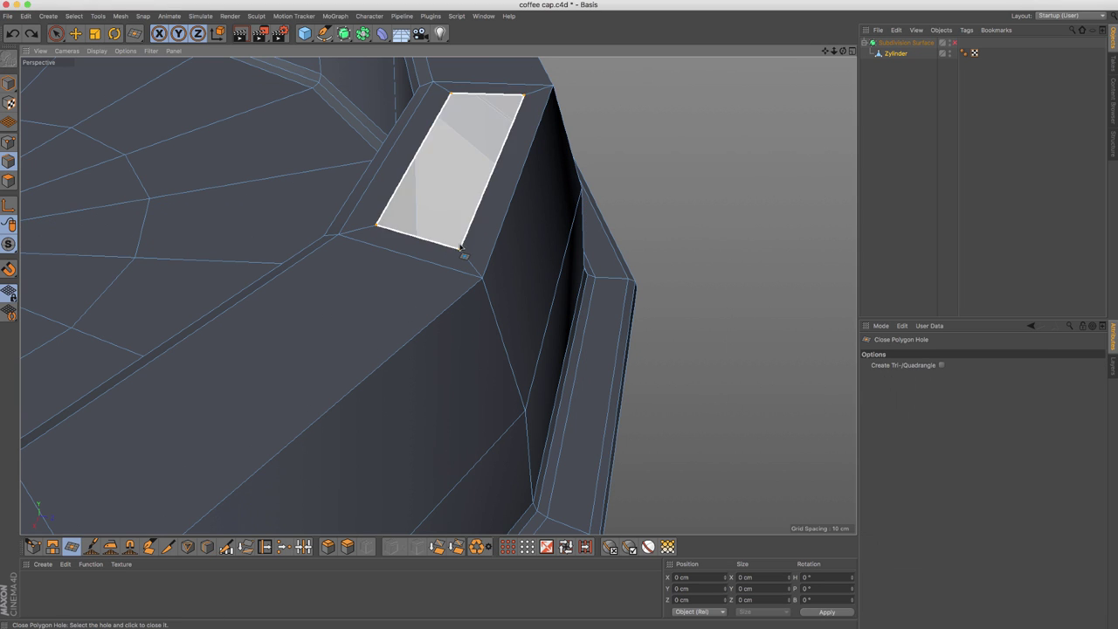
left_click(460, 247)
key("u")
key("l")
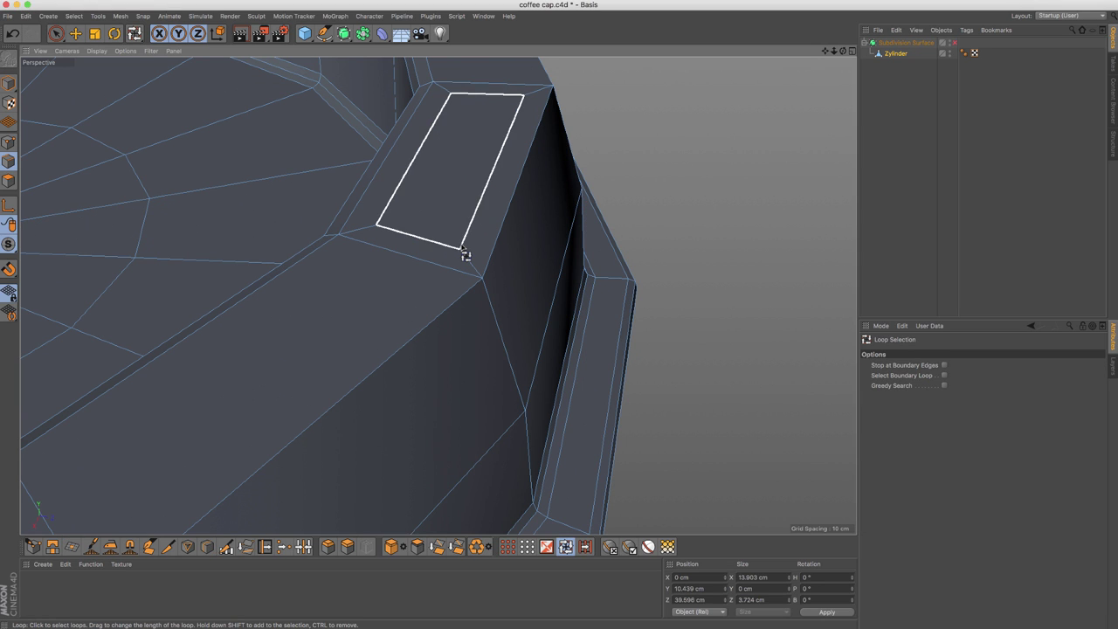
key("m")
key("n")
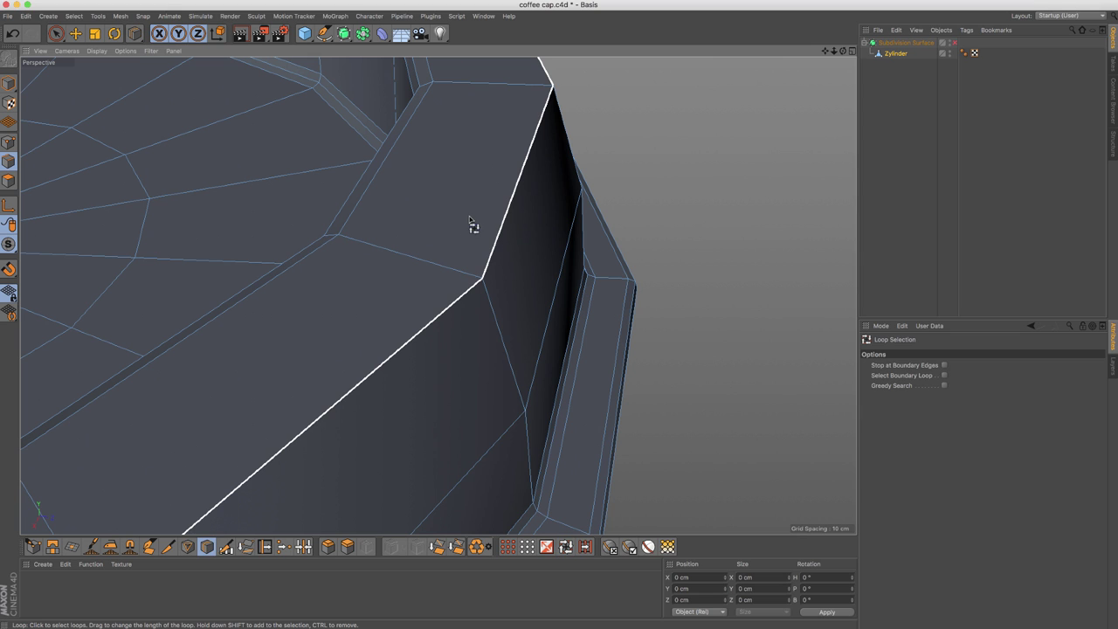
- Cut two edge loops around the rim's top face, near its outer edge at about 86.5% and near its inner edge at about 86.8%
key("k")
key("l")
left_click(464, 281)
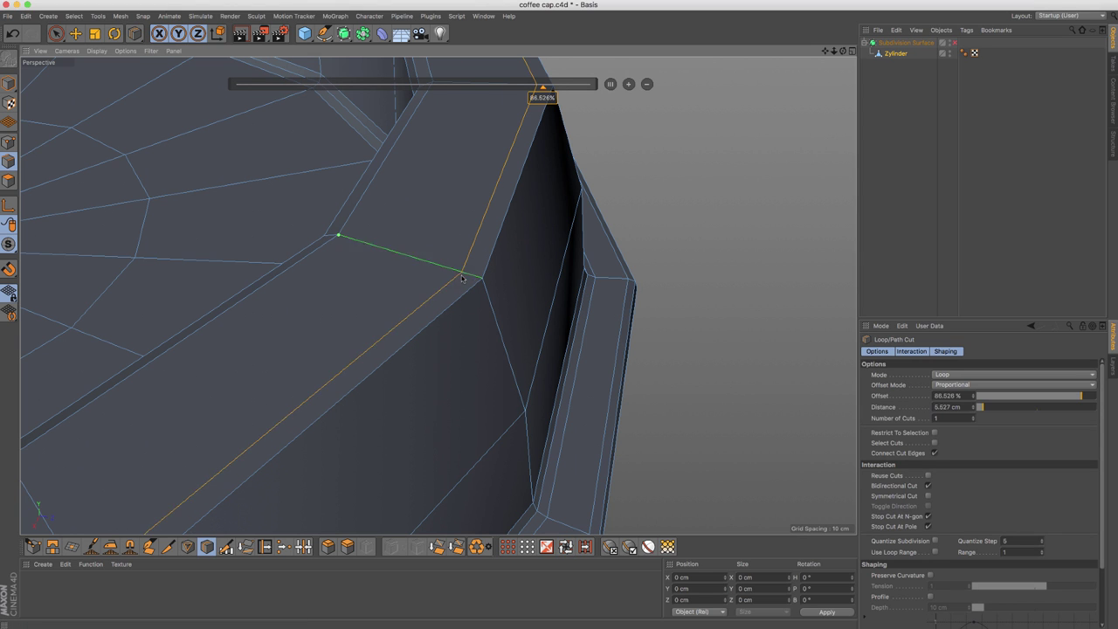
left_click(355, 241)
left_click_drag(416, 228, 439, 195, "alt")
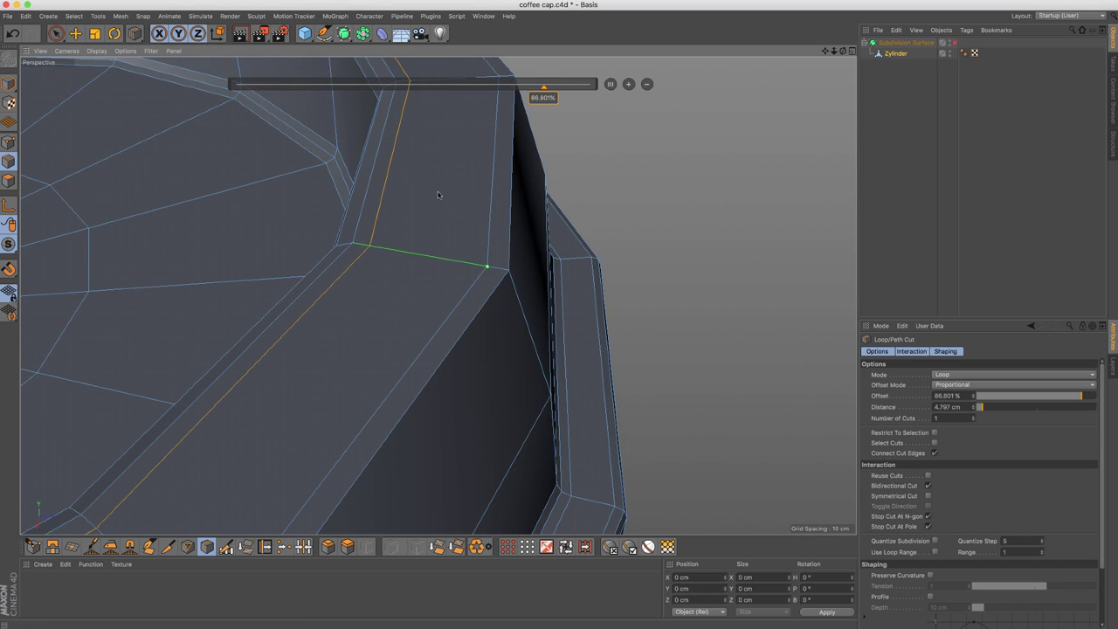
- Inset the rim's top polygon between the two new loops by about 0.76 cm with Extrude Inner
key("space")
key("Return")
left_click(441, 194)
key("m")
key("w")
left_click_drag(610, 186, 610, 155)
- Extrude the inset rim polygon slightly downward and delete it to open the drinking hole
left_click_drag(610, 155, 577, 77, "alt")
left_click_drag(481, 121, 481, 146, "ctrl")
key("Delete")
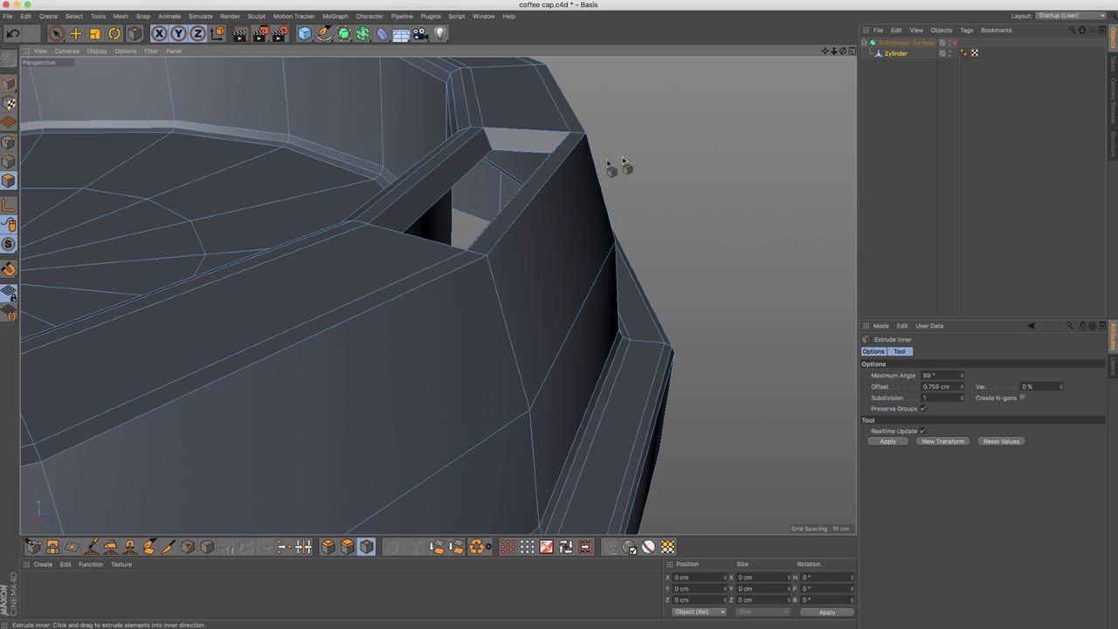
- Inspect the new drinking opening and compare its shape with subdivision smoothing switched on and off
left_click_drag(564, 136, 532, 288, "alt")
left_click_drag(590, 254, 524, 324)
mouse_move(616, 272)
left_mouse_down("alt")
mouse_move(631, 290)
mouse_move(606, 259)
left_mouse_up("alt")
left_click_drag(673, 299, 477, 266, "alt")
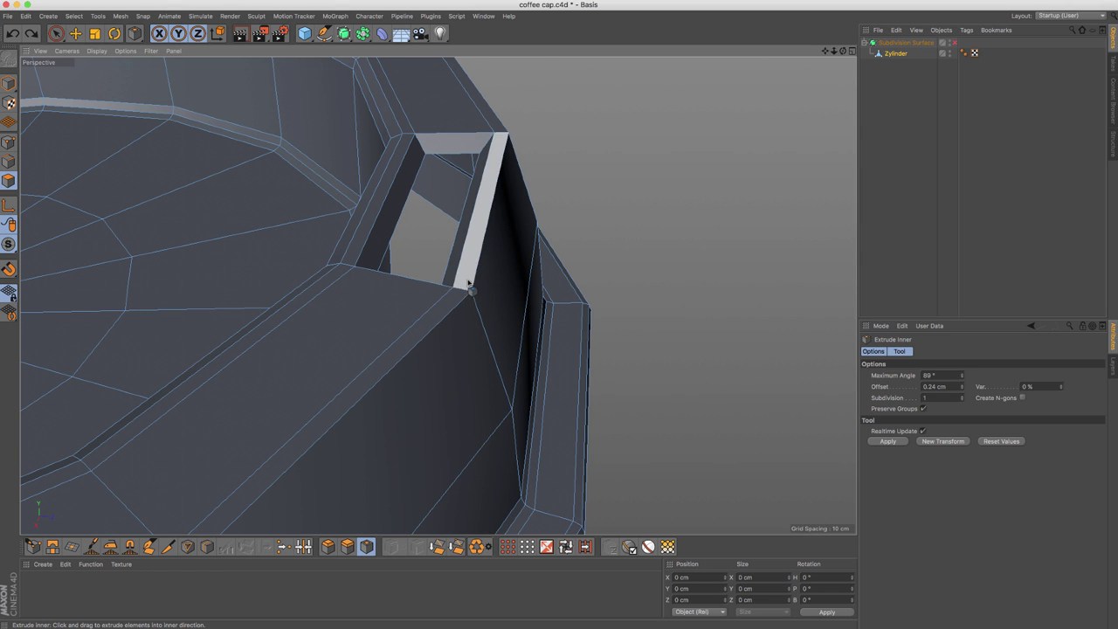
left_click_drag(472, 198, 457, 225, "alt")
key("k")
key("l")
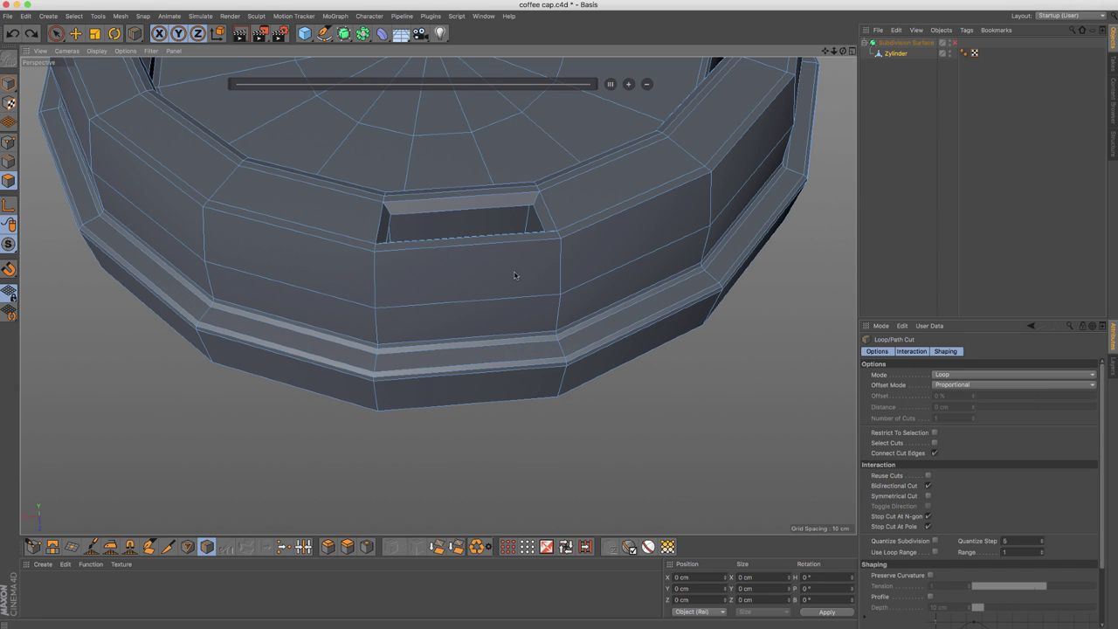
key("q")
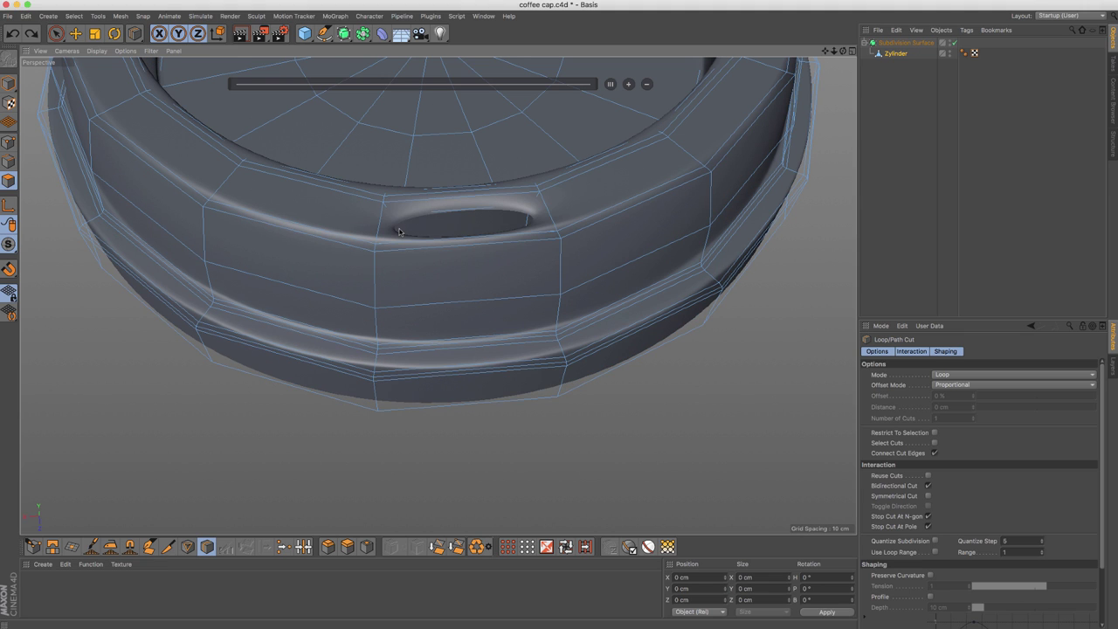
key("q")
- Try three vertical loop cuts across the drinking opening, at its middle and both sides, with subdivision smoothing on
left_click(454, 209)
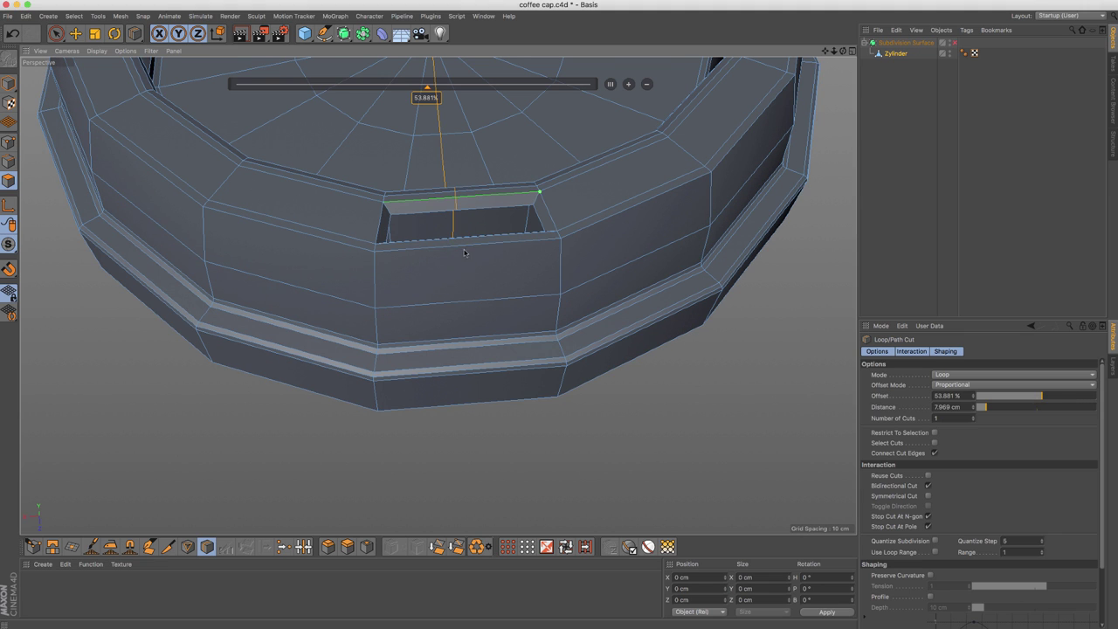
left_click(461, 247)
left_click(518, 243)
left_click(413, 249)
left_click(420, 200)
key("q")
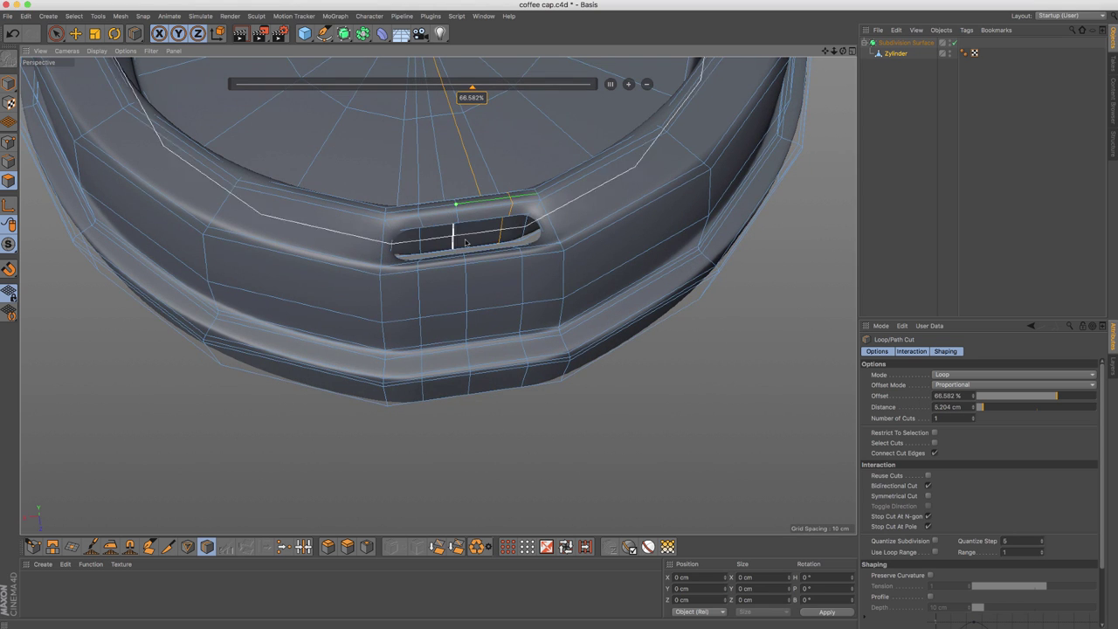
- Try to add a loop cut around the lid close to the rim's outer edge, at about 75.3%
left_click_drag(470, 244, 421, 243, "alt")
left_click(382, 250)
scroll(387, 236, "up", 5)
left_click(379, 248)
left_click_drag(442, 202, 425, 199, "alt")
- Undo the loop cuts made across the drinking opening and around the rim's outer edge
scroll(478, 192, "down", 5)
left_click_drag(449, 237, 495, 209, "alt")
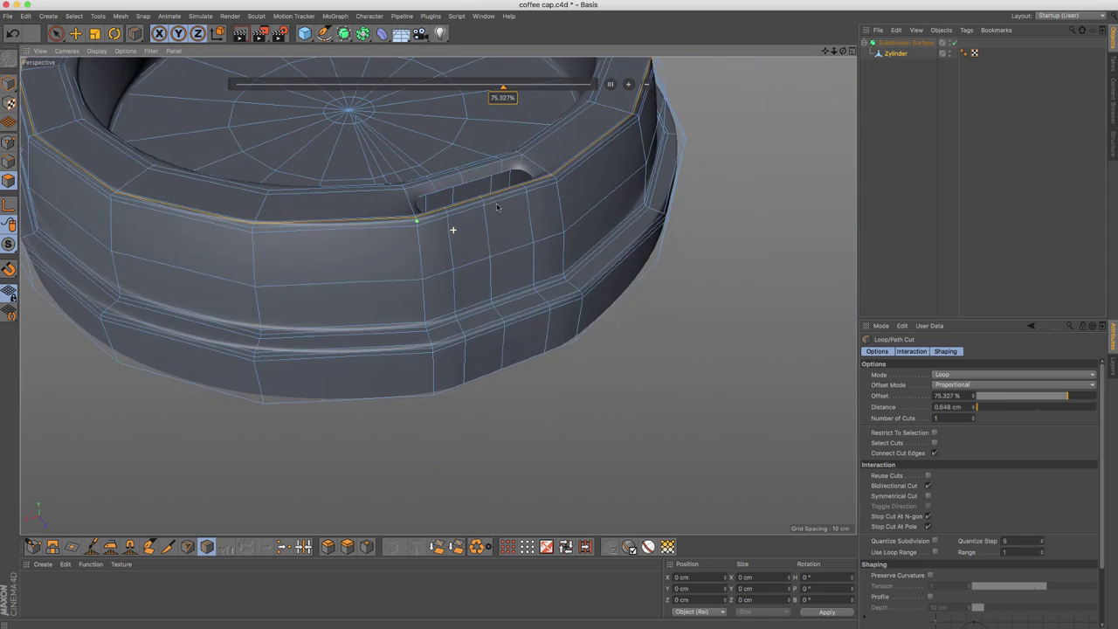
left_click_drag(483, 250, 483, 249, "alt")
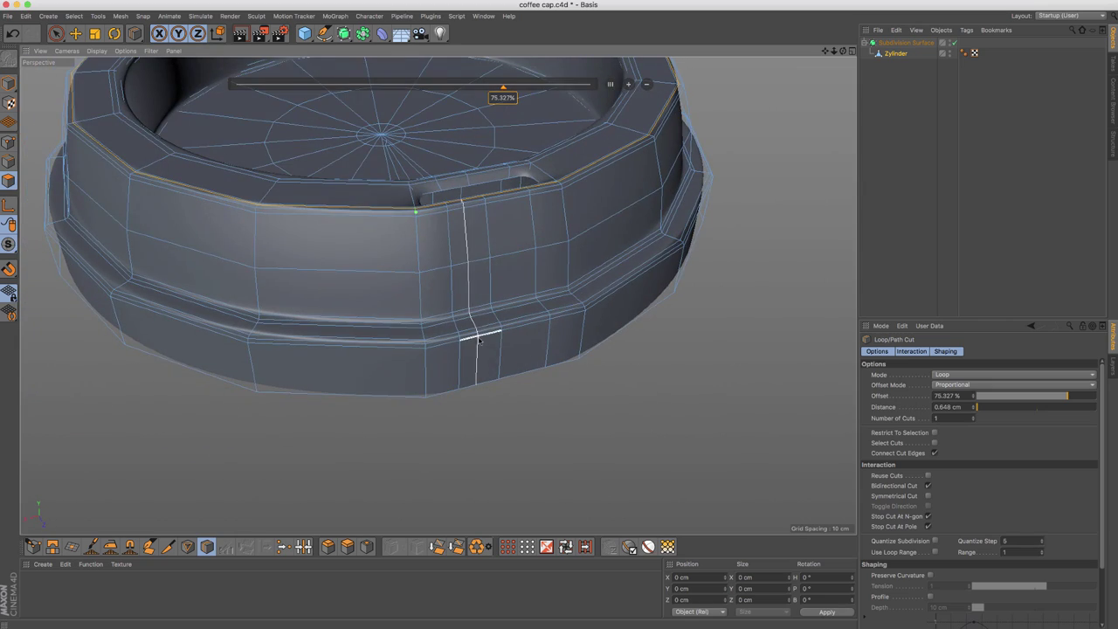
left_click_drag(506, 320, 487, 305, "alt")
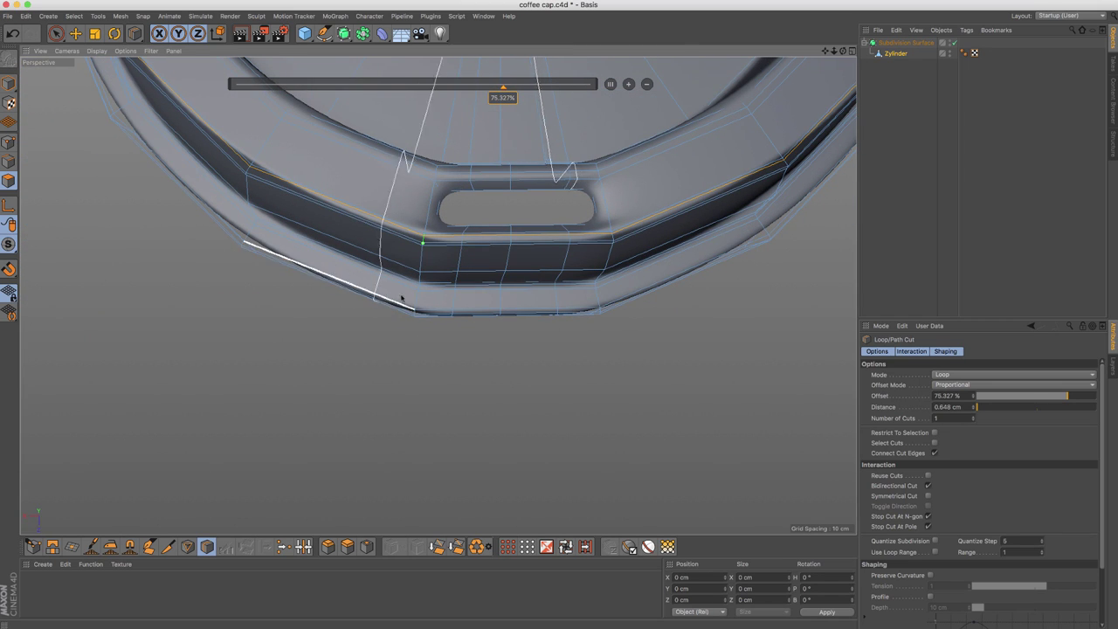
left_click_drag(524, 308, 564, 255, "alt")
mouse_move(463, 272)
left_mouse_down("alt")
mouse_move(437, 294)
mouse_move(455, 265)
left_mouse_up("alt")
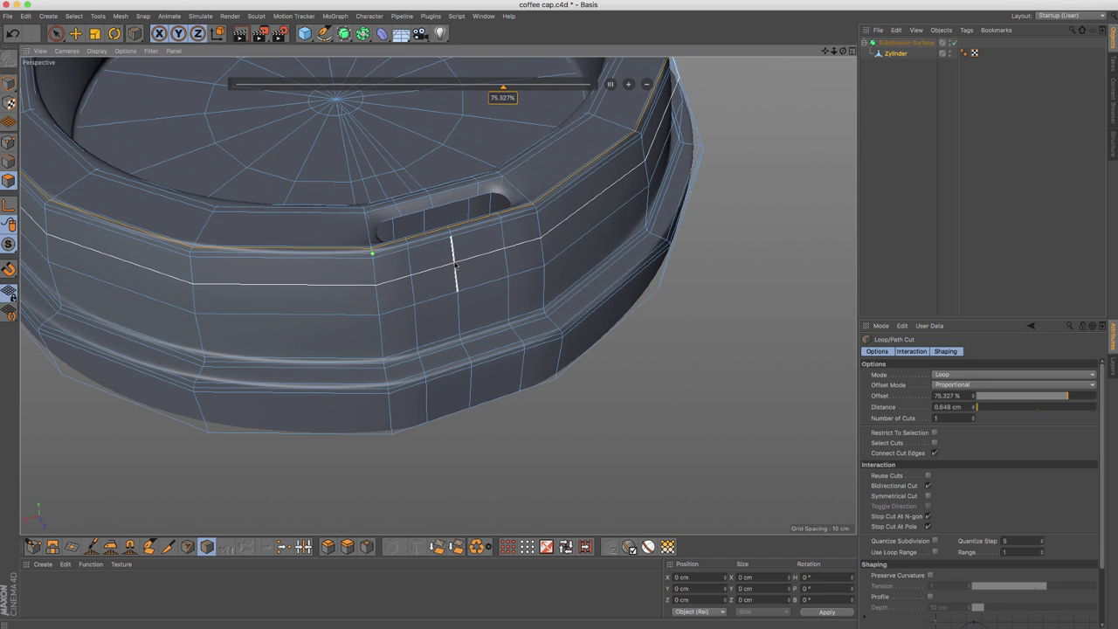
key("super+z")
key("super+z")
key("super+z")
key("super+z")
key("super+z")
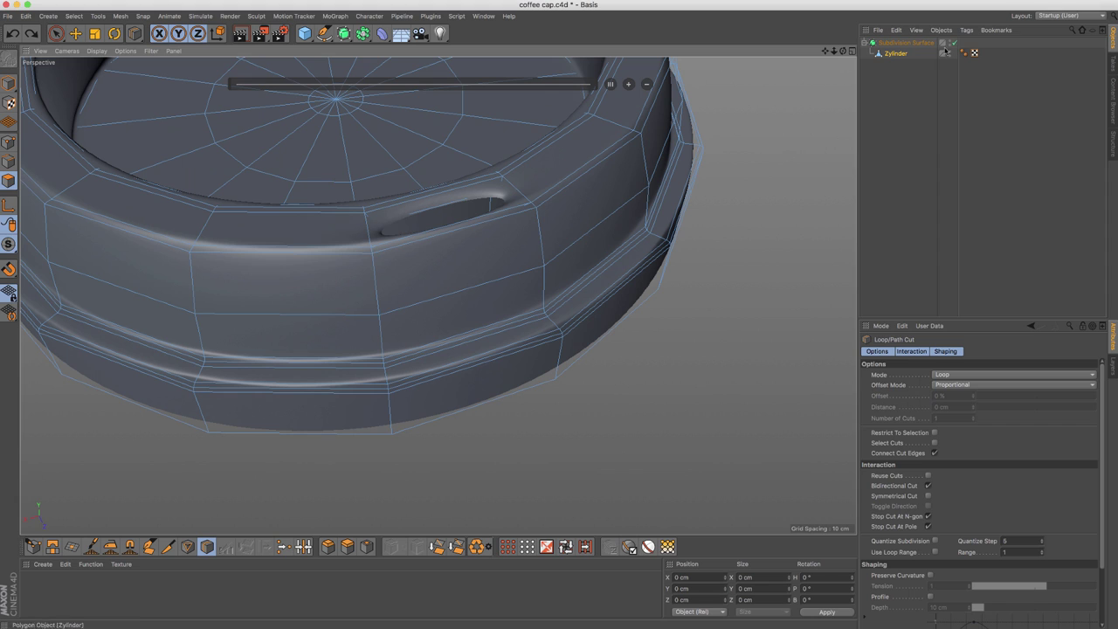
- Hide the Subdivision Surface lid and add a new cylinder primitive
left_click(952, 43)
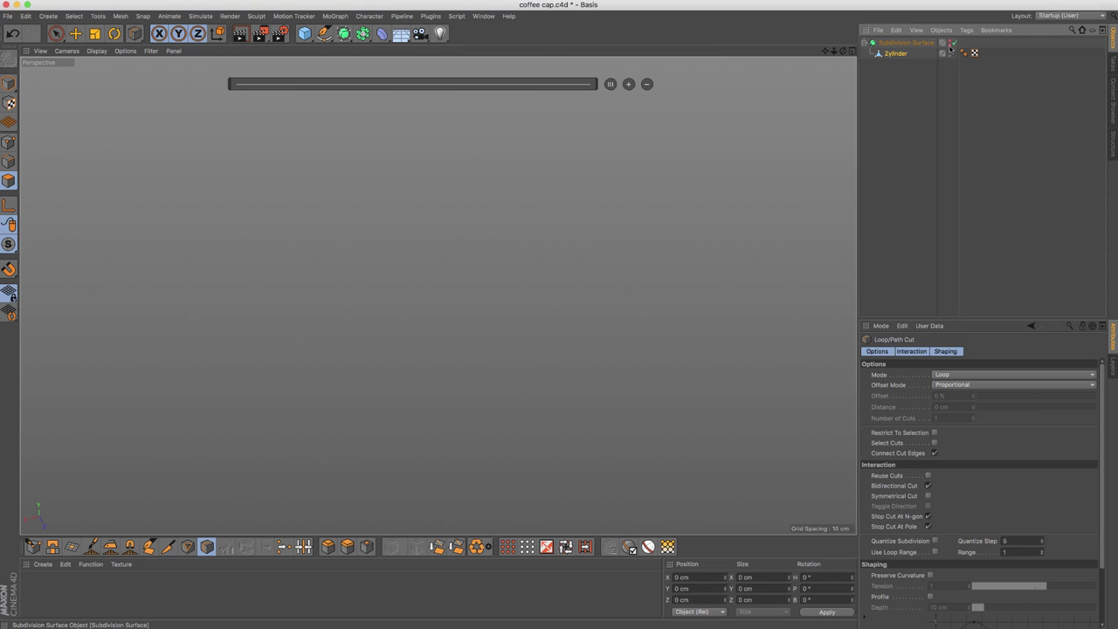
left_click_drag(304, 33, 515, 48)
scroll(444, 194, "down", 5)
middle_click_drag(435, 149, 332, 303, "alt")
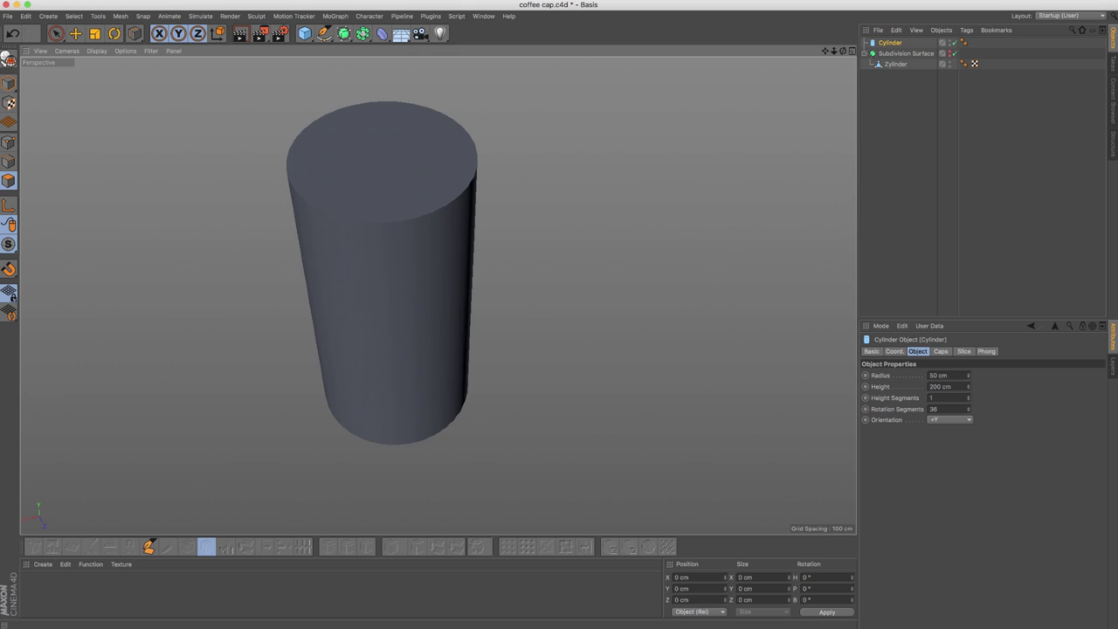
- Reduce the new cylinder's height to about 23 cm in model mode
left_click(8, 83)
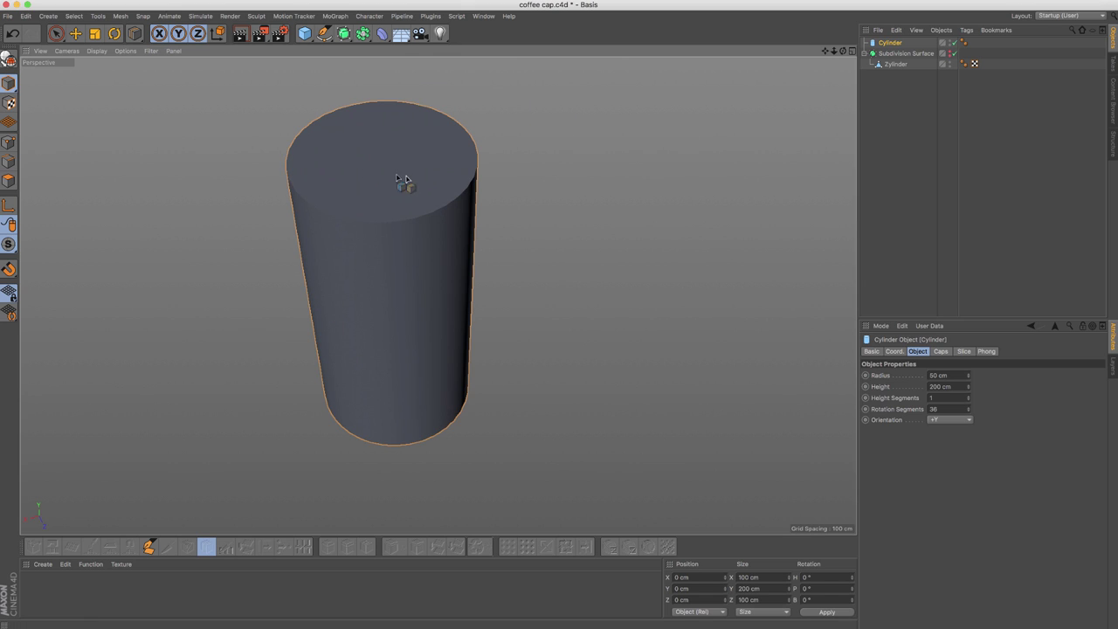
left_click(895, 45)
key("e")
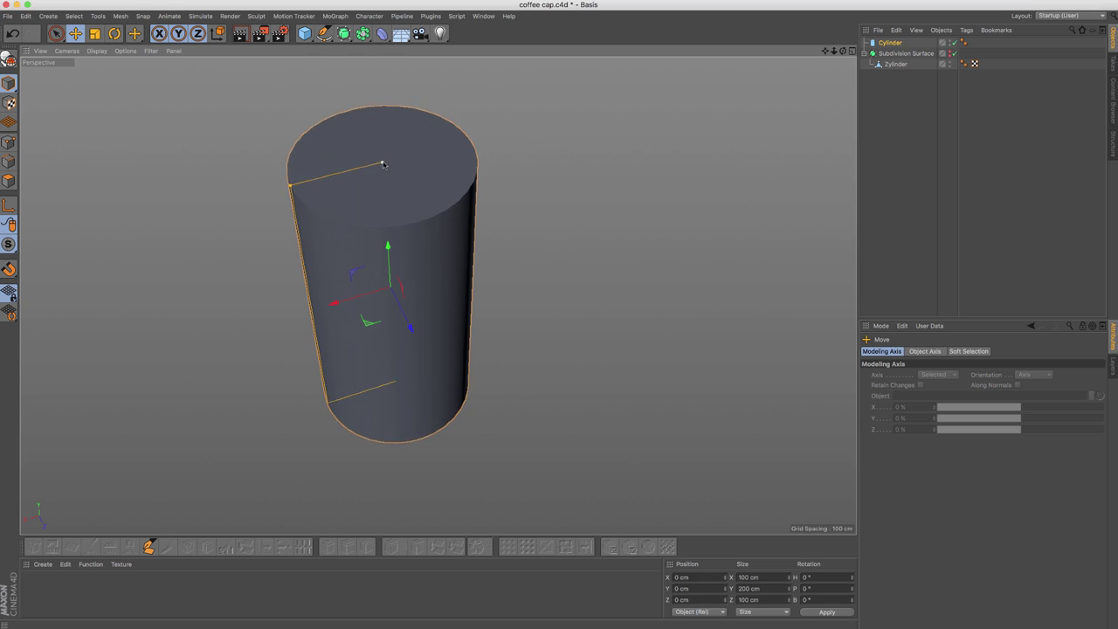
left_click_drag(382, 169, 390, 280)
- Display the cylinder with Gouraud shading and edge lines, and view its top cap from above
mouse_move(316, 305)
left_mouse_down("alt")
mouse_move(379, 267)
mouse_move(355, 263)
mouse_move(351, 290)
left_mouse_up("alt")
scroll(325, 255, "up", 2)
key("n")
key("b")
scroll(341, 266, "up", 3)
scroll(356, 279, "up", 3)
middle_click_drag(399, 249, 467, 239, "alt")
left_click_drag(468, 238, 474, 199, "alt")
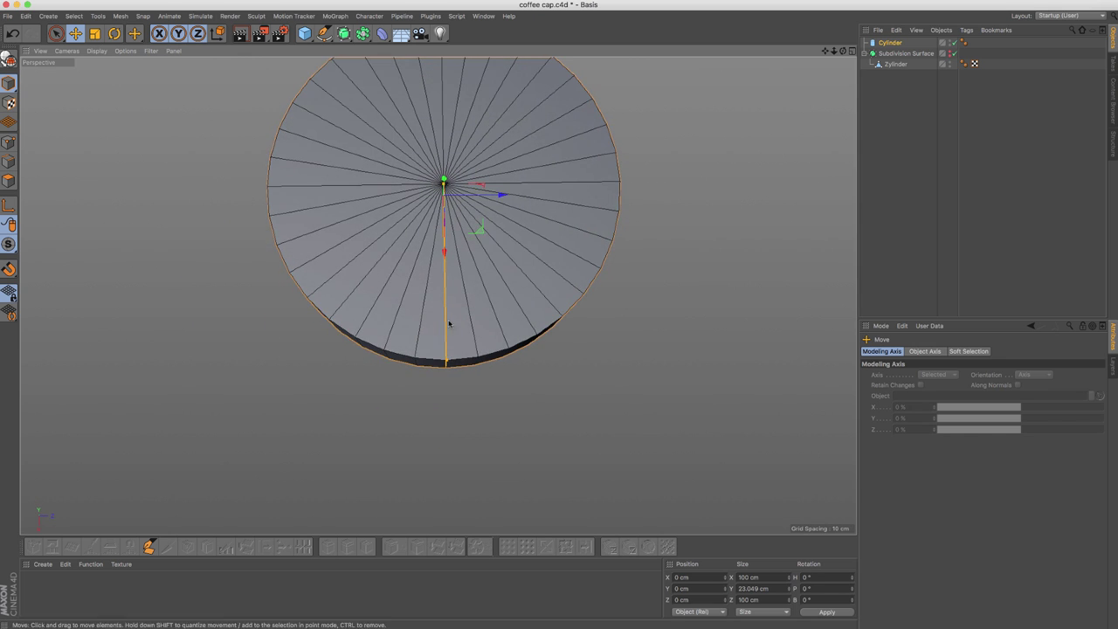
- Set the cylinder's rotation segments to 28
scroll(461, 309, "up", 2)
middle_click_drag(461, 295, 448, 370, "alt")
left_click_drag(448, 368, 449, 393, "alt")
left_click(891, 42)
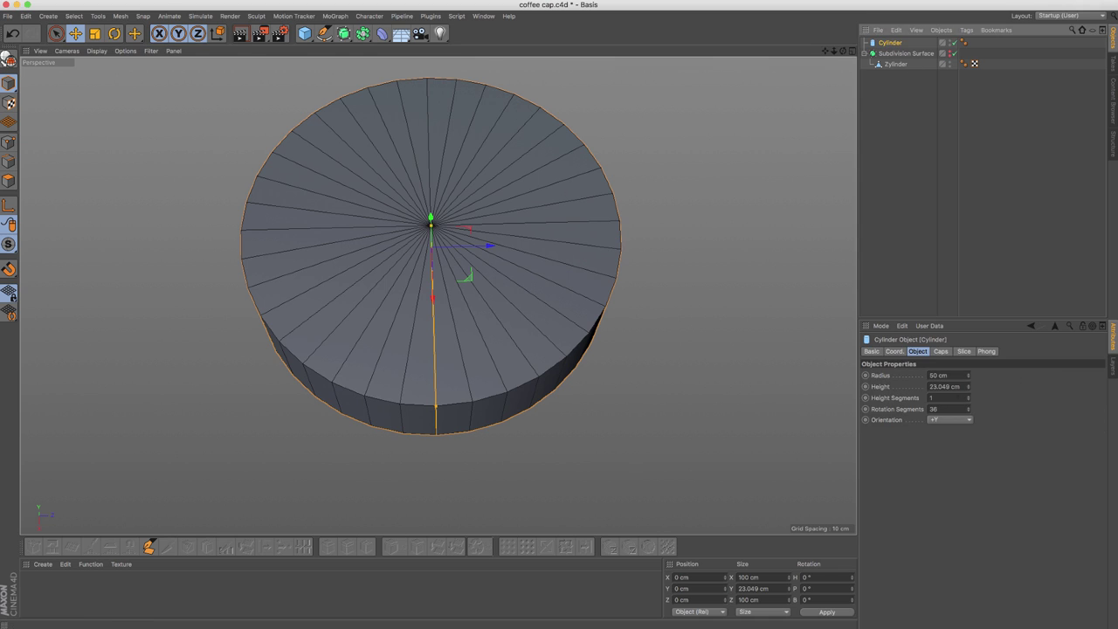
left_click_drag(939, 409, 914, 412)
key("Return")
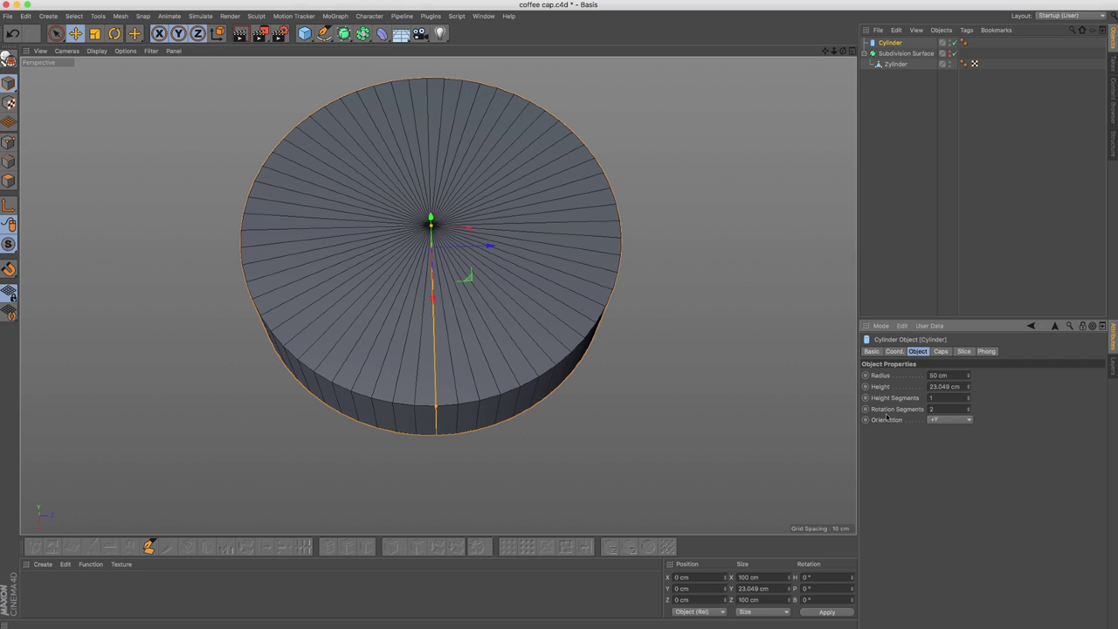
key("Return")
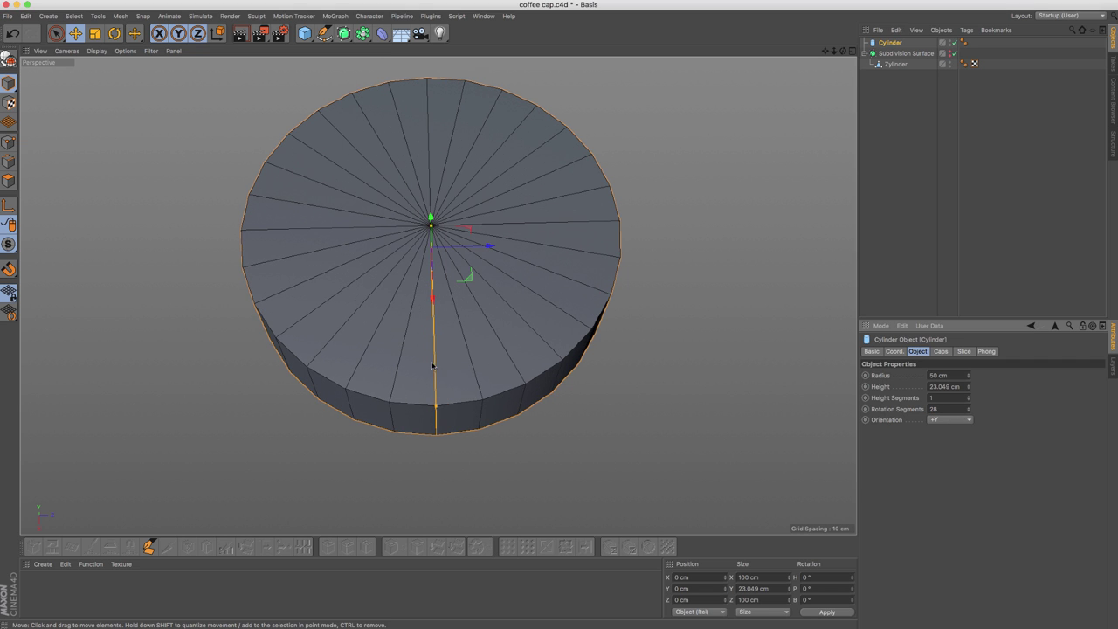
- Make the cylinder editable and delete its bottom cap polygons
left_click_drag(427, 370, 448, 407, "alt")
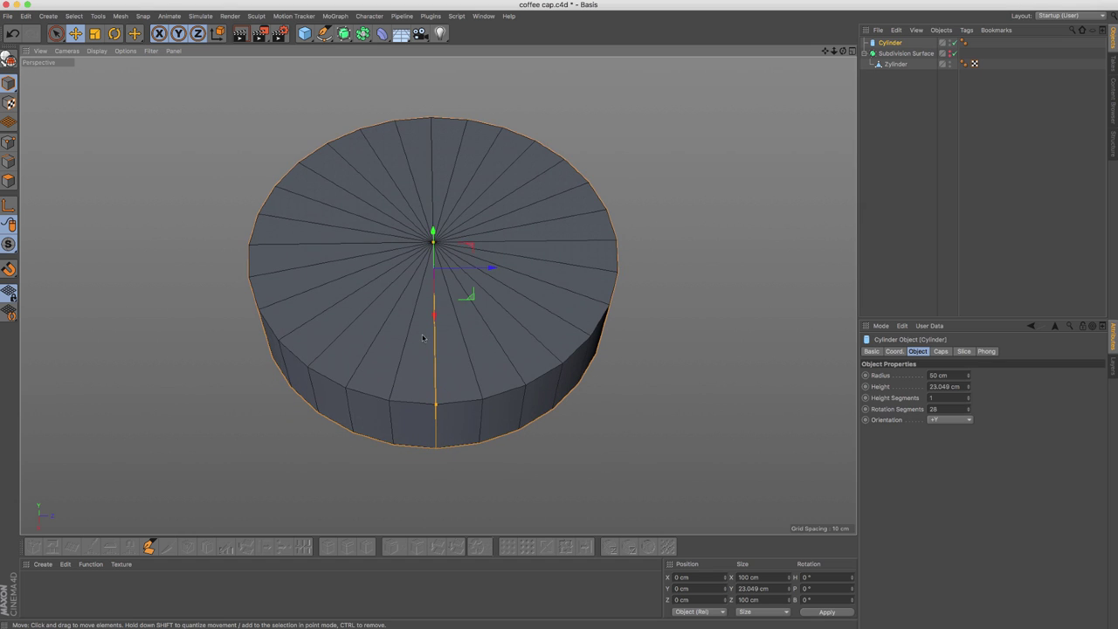
mouse_move(425, 339)
left_mouse_down("alt")
mouse_move(424, 366)
mouse_move(512, 291)
mouse_move(439, 302)
left_mouse_up("alt")
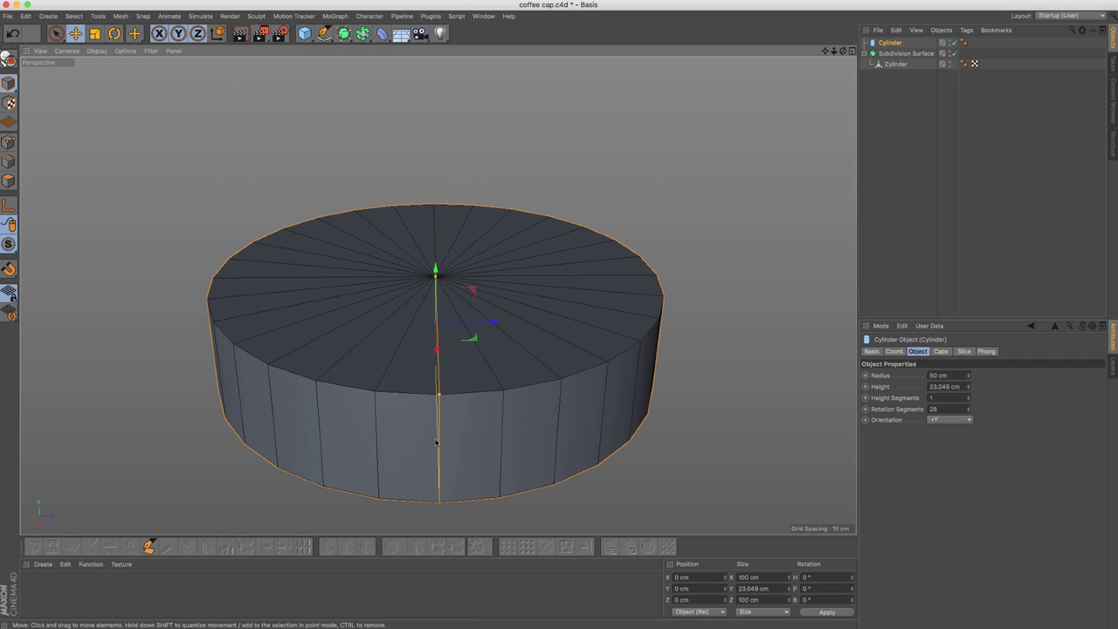
left_click_drag(439, 442, 436, 284, "alt")
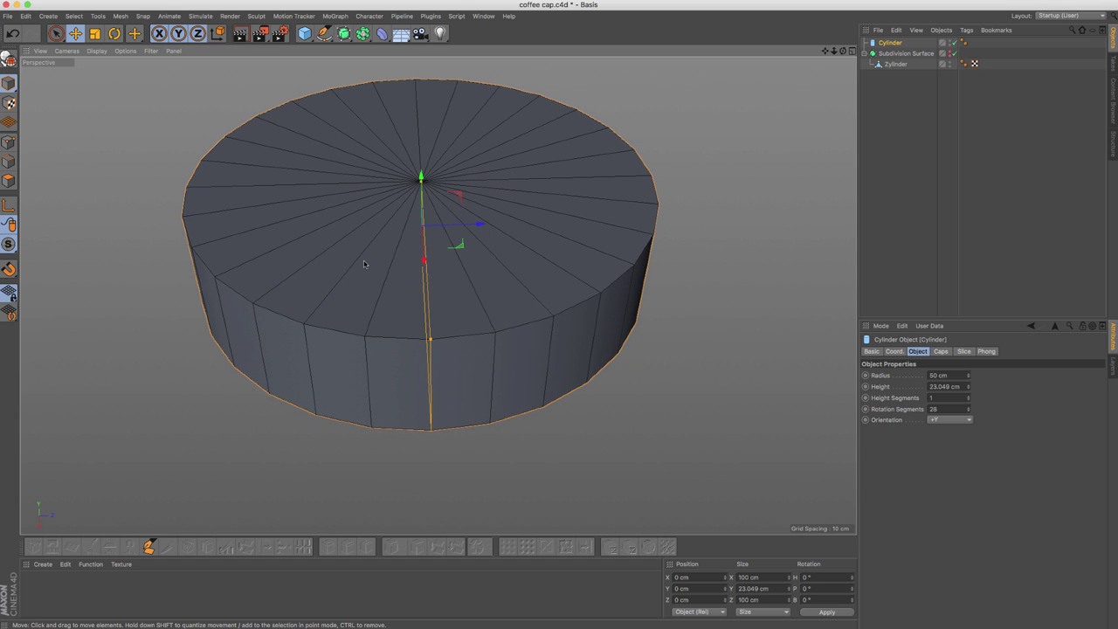
key("c")
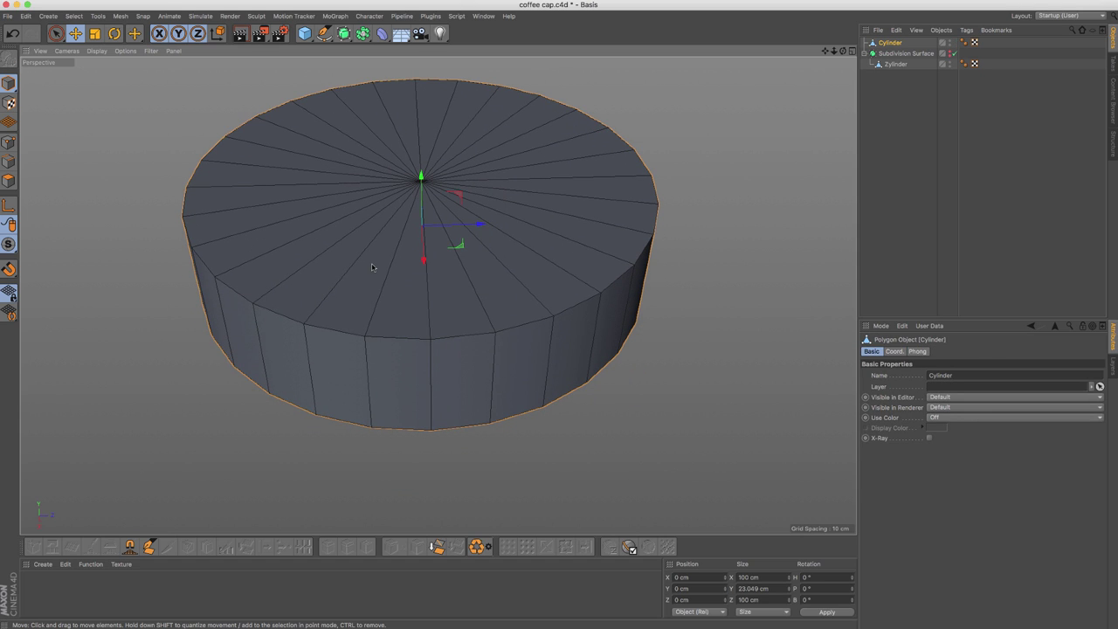
left_click(7, 180)
left_click_drag(320, 311, 333, 250, "alt")
key("u")
key("l")
mouse_move(354, 323)
left_mouse_down("alt")
mouse_move(357, 449)
mouse_move(394, 221)
mouse_move(369, 332)
left_mouse_up("alt")
left_click(357, 487)
key("Delete")
- Select the top cap polygons as a loop and lower them to about Y 3.75 cm
key("ctrl+a")
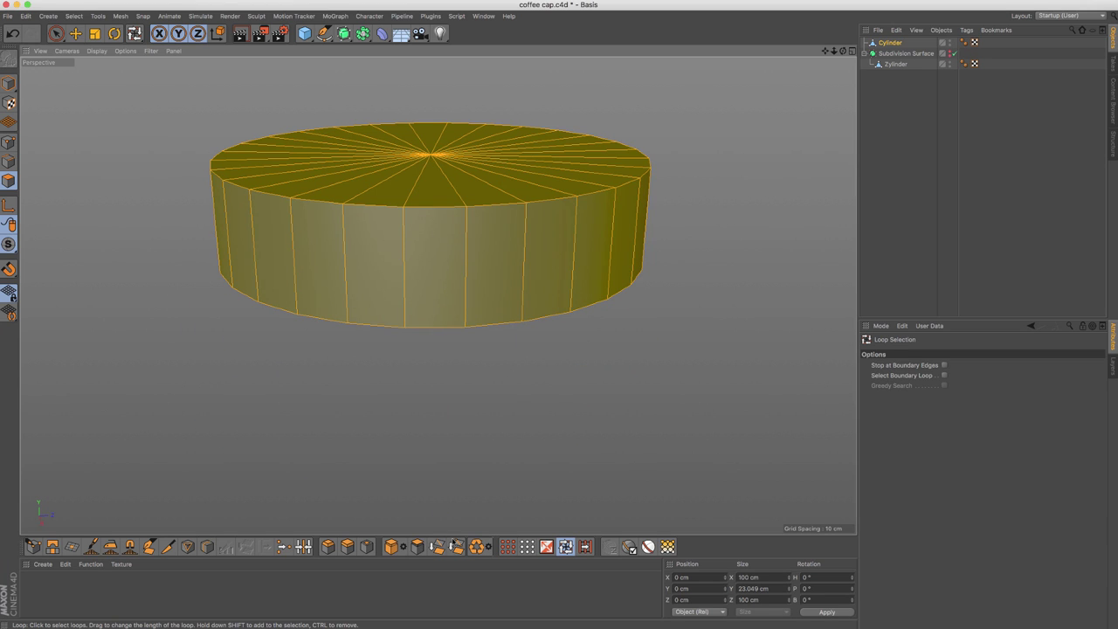
middle_click_drag(464, 394, 450, 505, "alt")
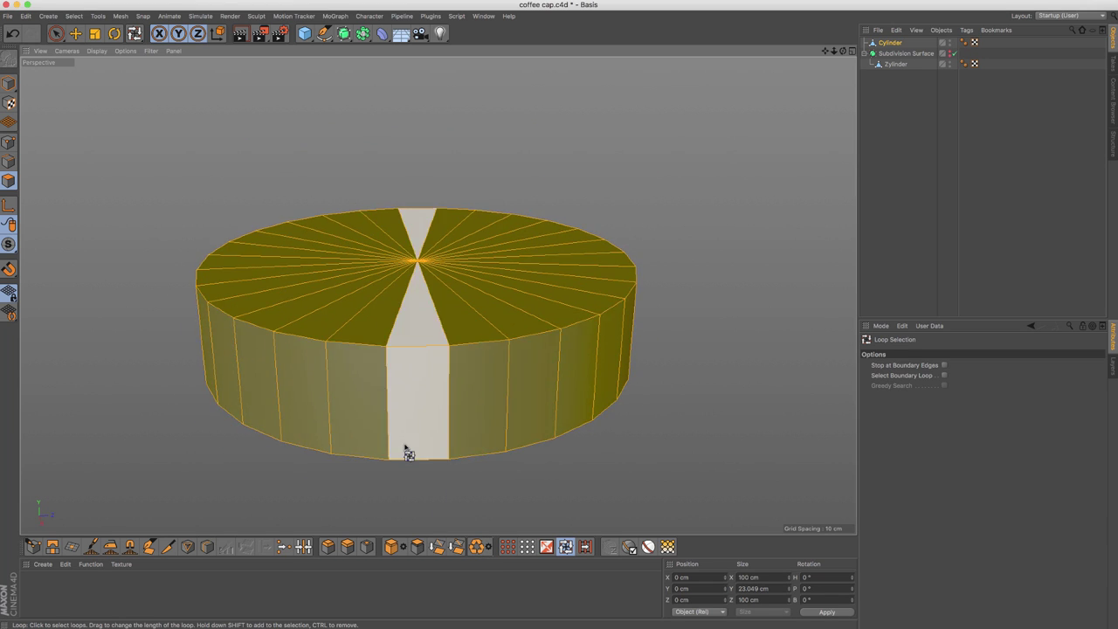
left_click(400, 318)
key("e")
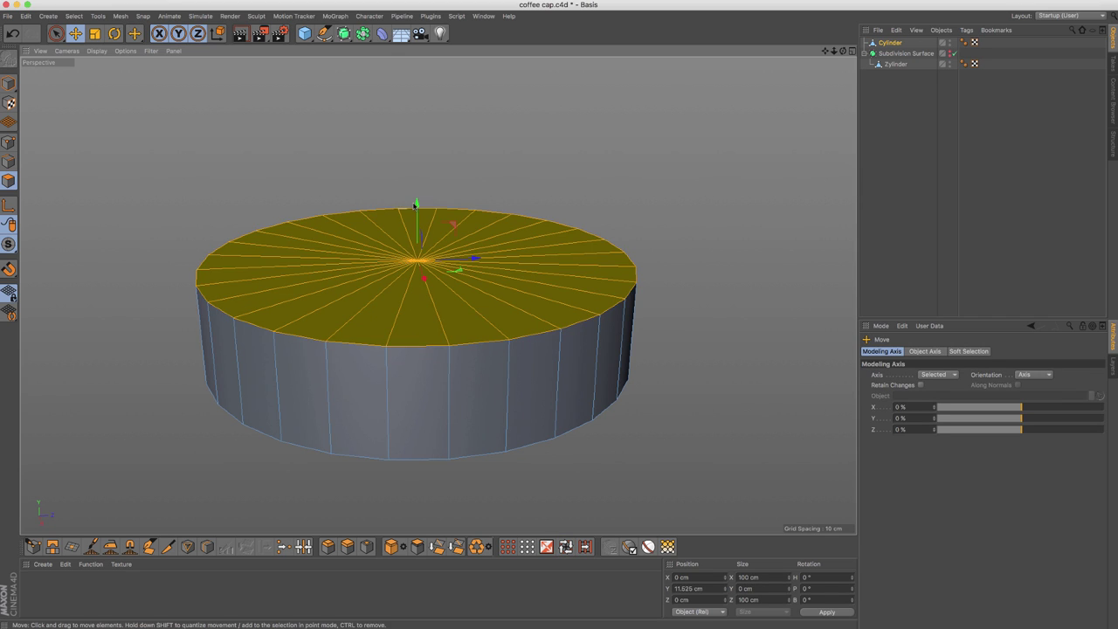
left_click_drag(416, 204, 363, 239)
- Inset the top cap by about 8.3 cm and extrude it up to about Y 16.4 cm, tapered to about 84%
key("m")
key("w")
left_click_drag(454, 234, 481, 234)
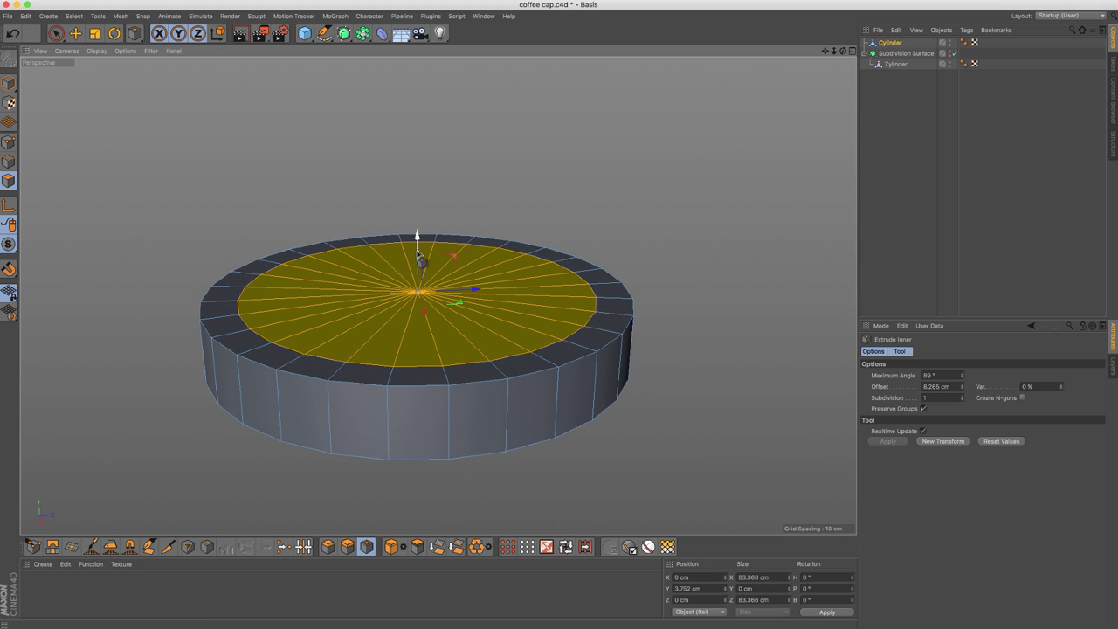
left_click_drag(419, 258, 423, 185, "ctrl")
key("t")
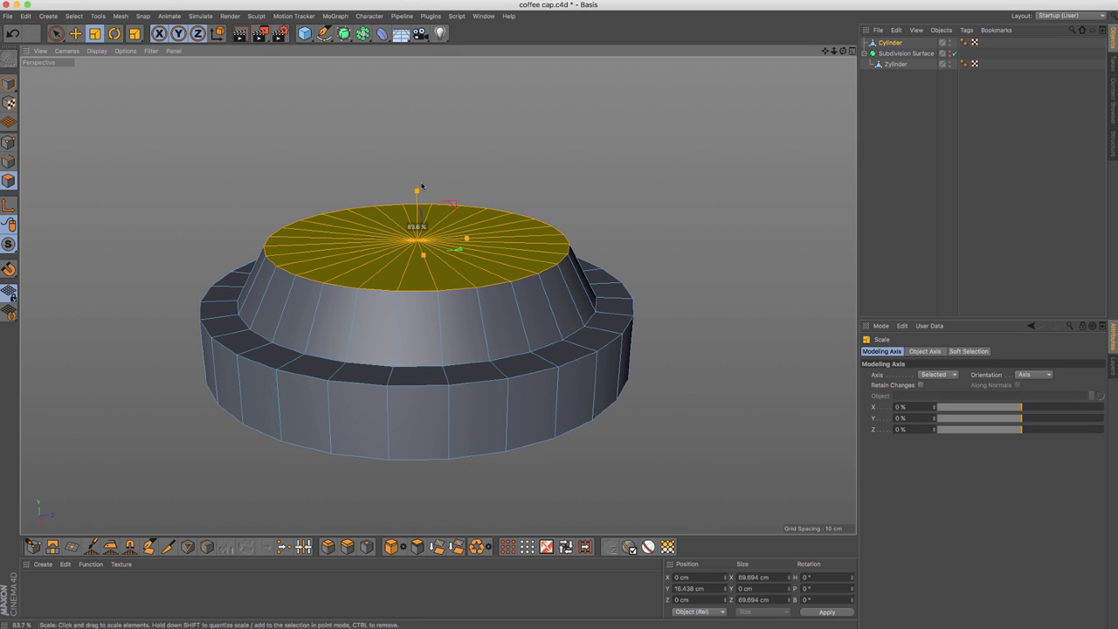
- Inset the raised cap by about 5.2 cm and extrude it down to about Y 6.9 cm, forming a recess
key("m")
key("w")
left_click_drag(535, 163, 500, 166)
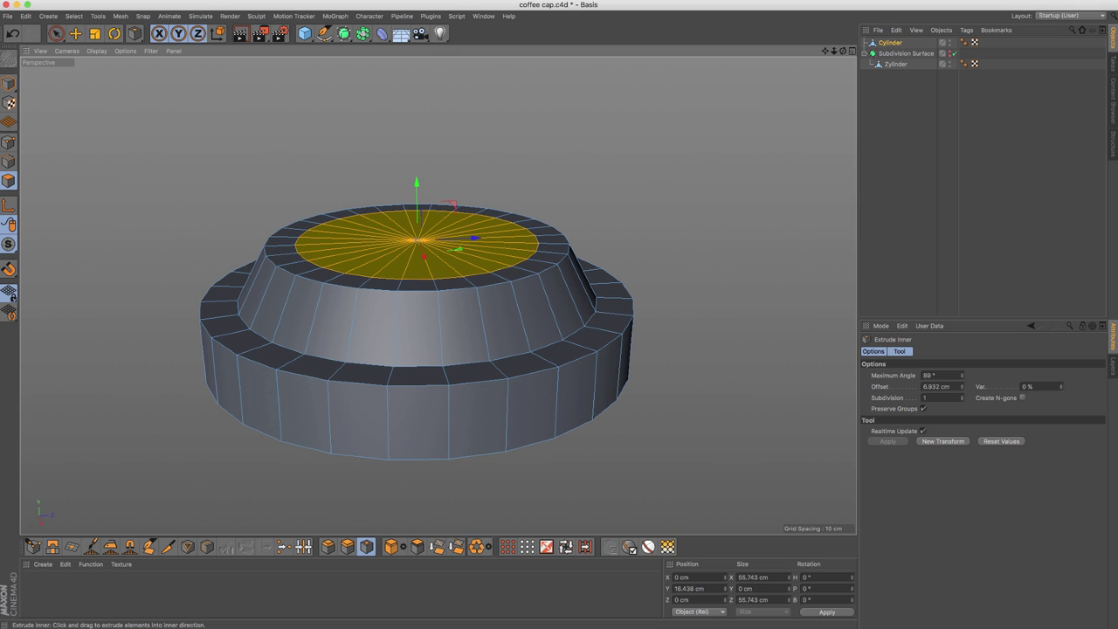
left_click_drag(560, 140, 555, 151, "alt")
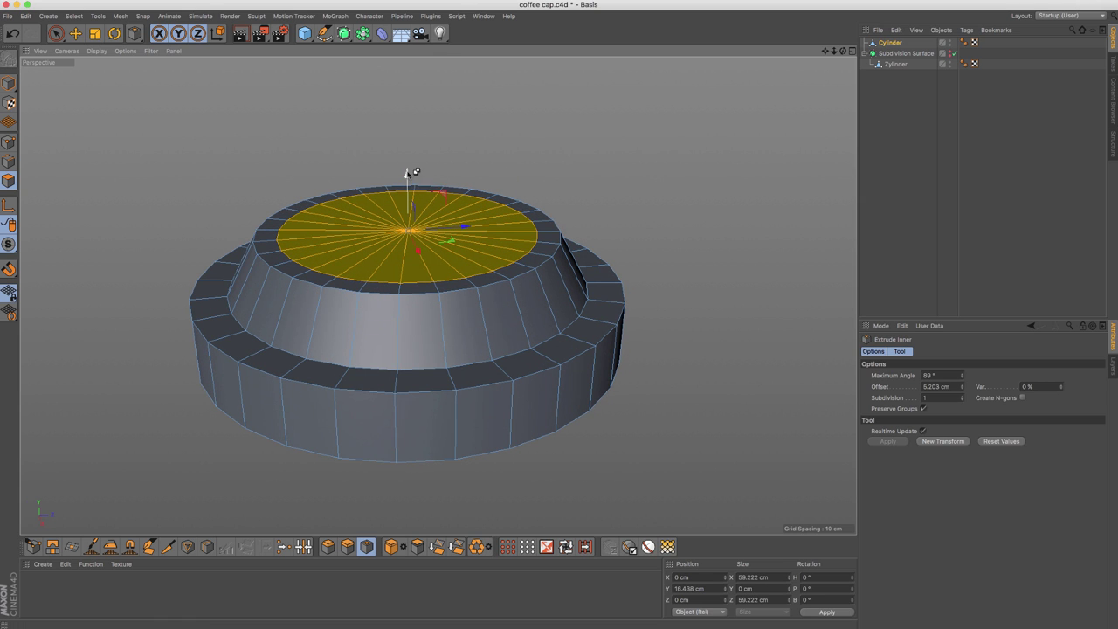
left_click_drag(414, 172, 419, 213)
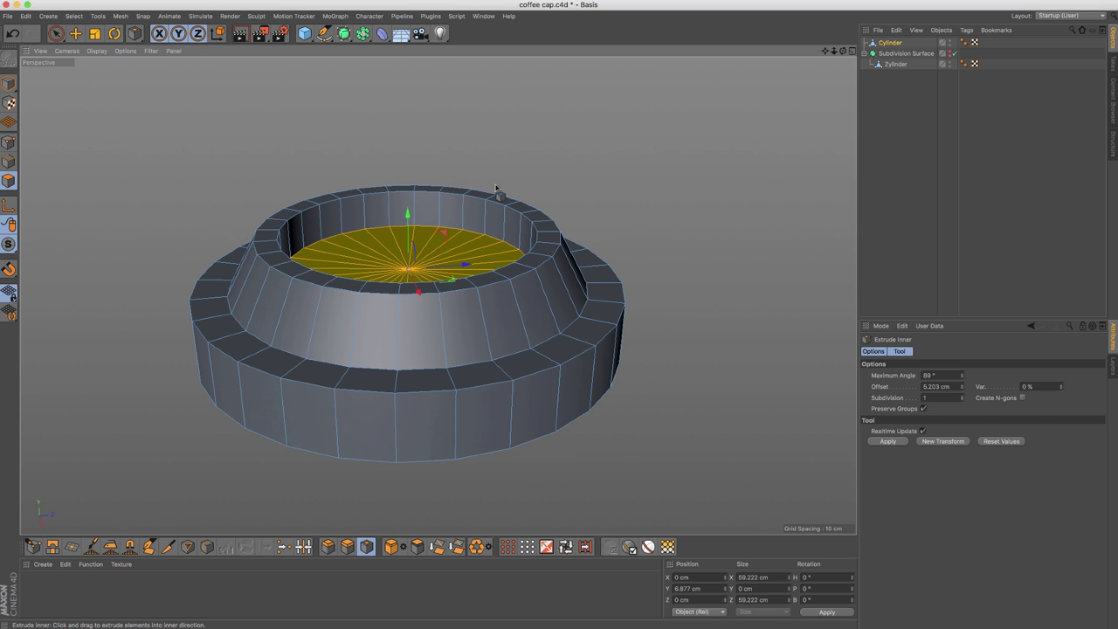
- Try insetting the recess floor by about 7.1 cm
left_click_drag(499, 187, 585, 153)
left_click_drag(483, 206, 507, 182, "alt")
left_click_drag(473, 248, 480, 226, "alt")
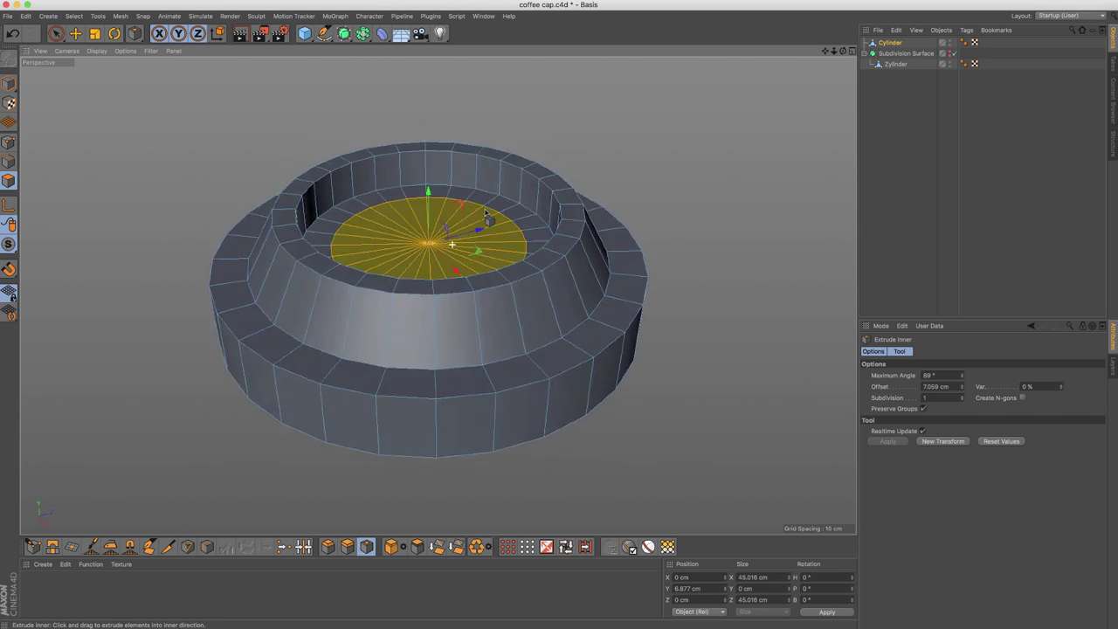
right_click_drag(480, 229, 524, 225, "alt")
middle_click_drag(498, 202, 509, 175, "alt")
left_click_drag(510, 175, 518, 234, "alt")
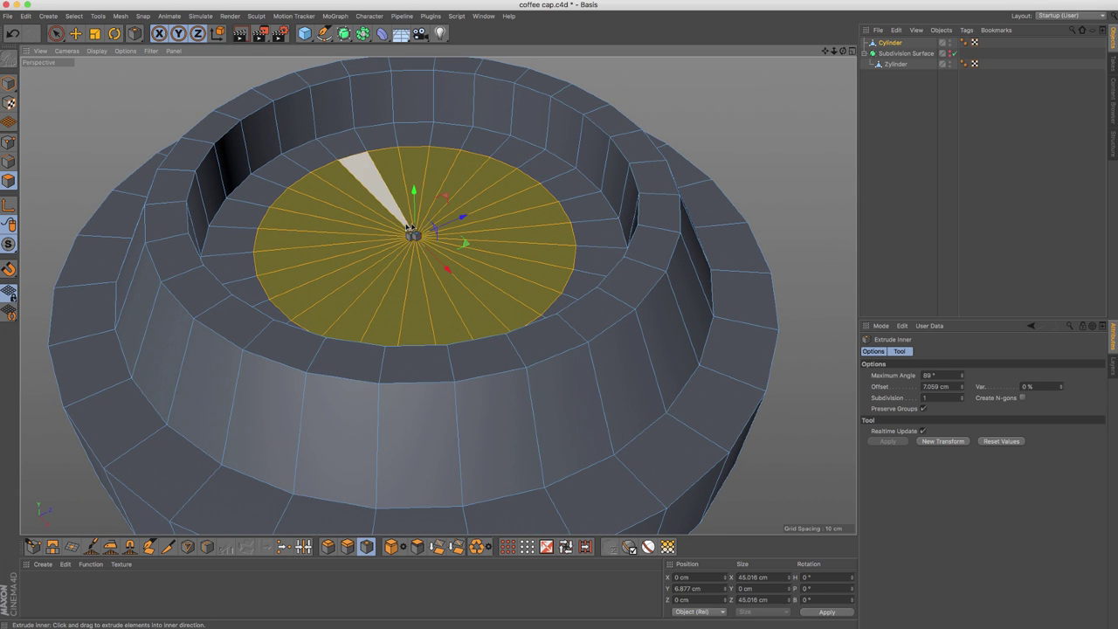
key("u")
key("b")
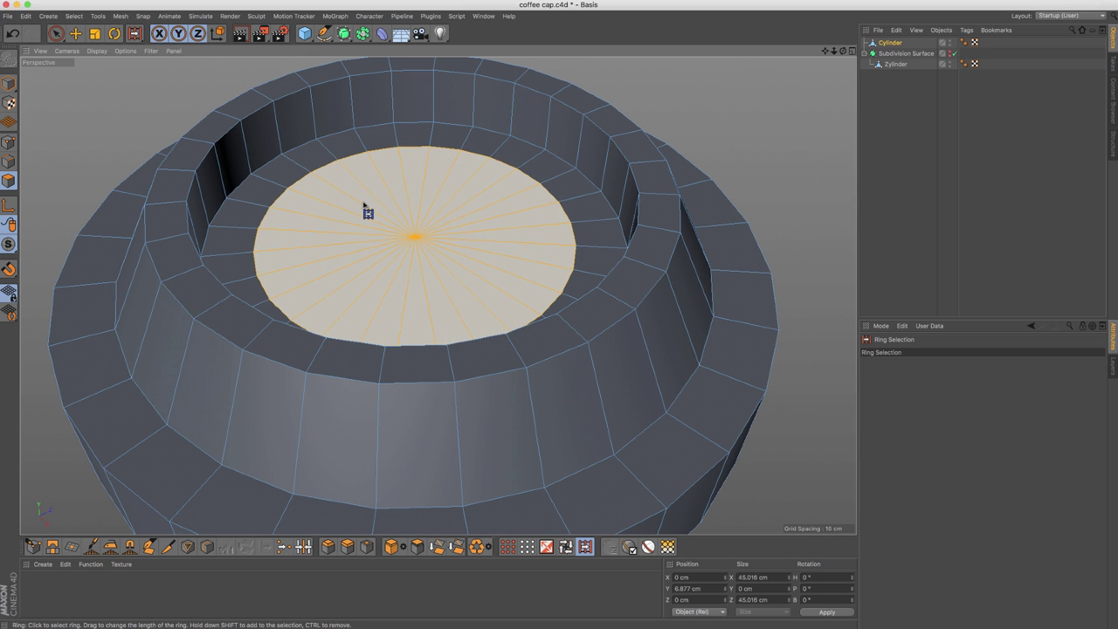
scroll(365, 206, "up", 10)
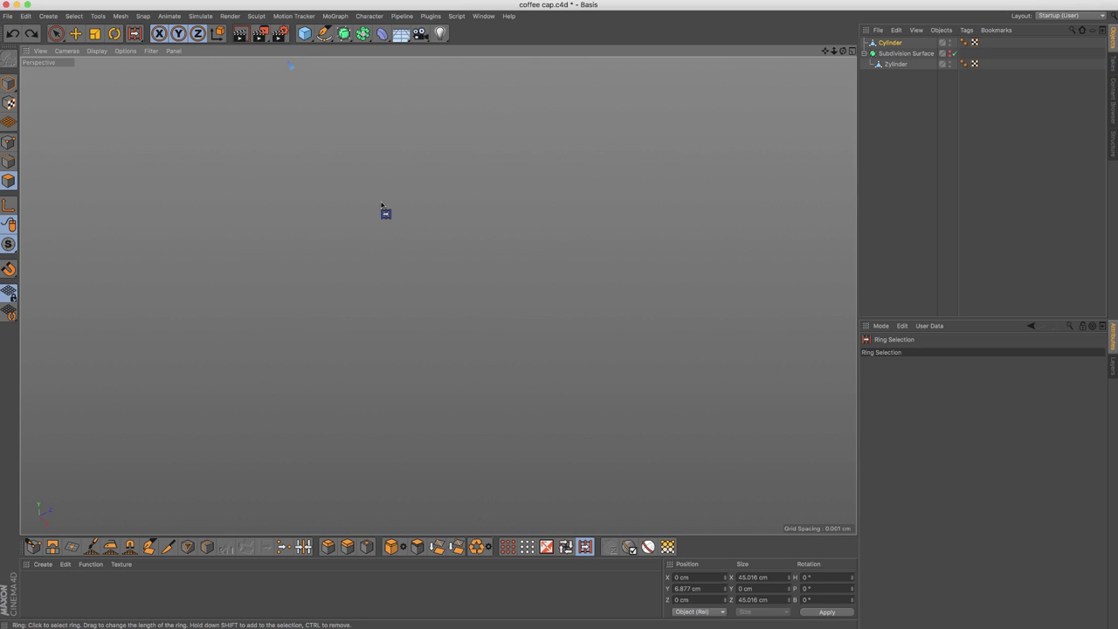
key("h")
scroll(492, 264, "up", 5)
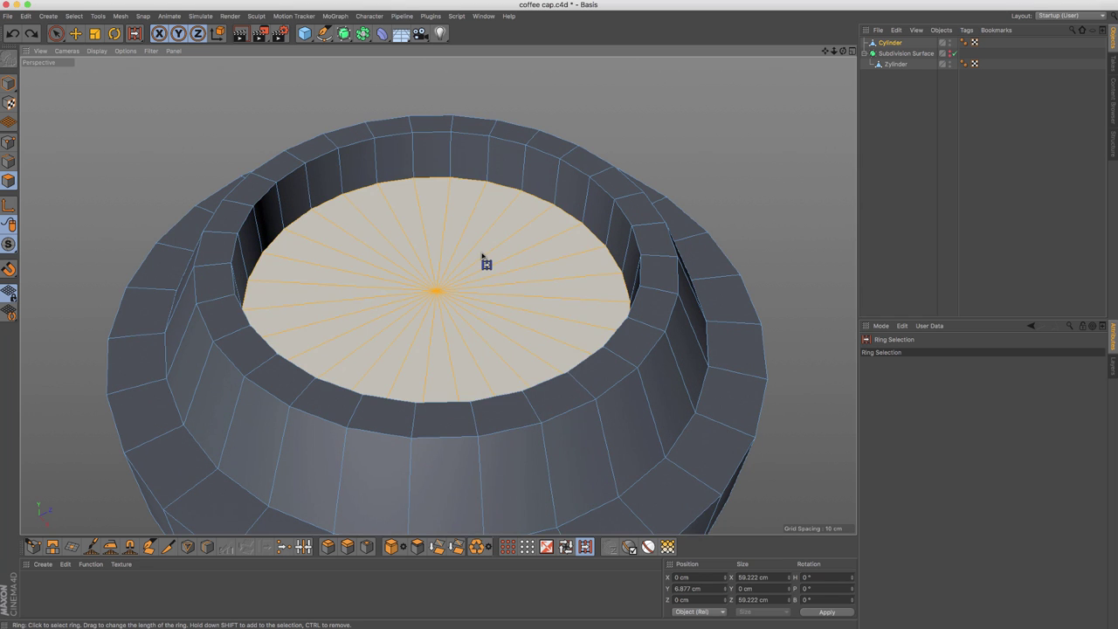
- Inset the recess floor by about 4.5 cm
key("m")
key("w")
left_click_drag(530, 242, 547, 226)
- Try dissolving the ring of radial edges on the recess floor into a single n-gon
key("Return")
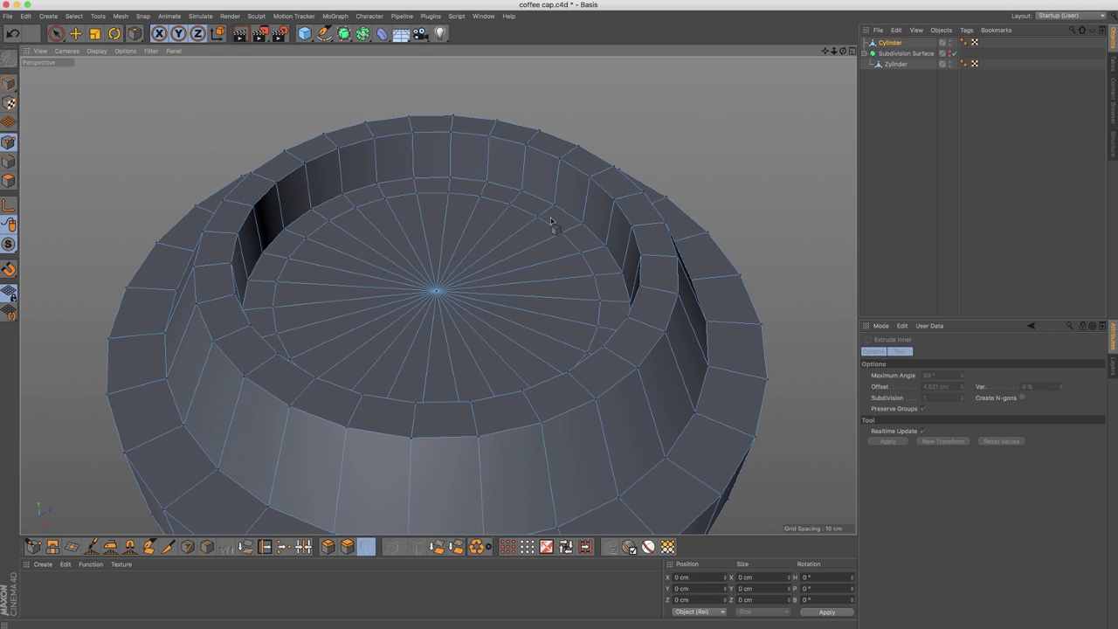
key("u")
key("b")
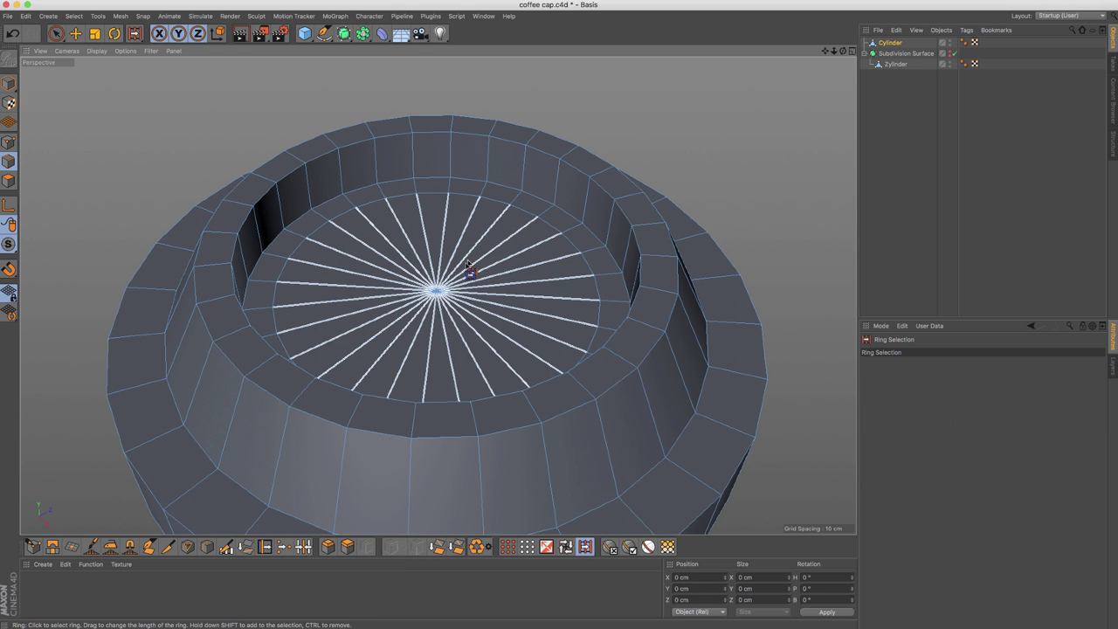
left_click(479, 271)
left_click_drag(492, 269, 451, 202, "alt")
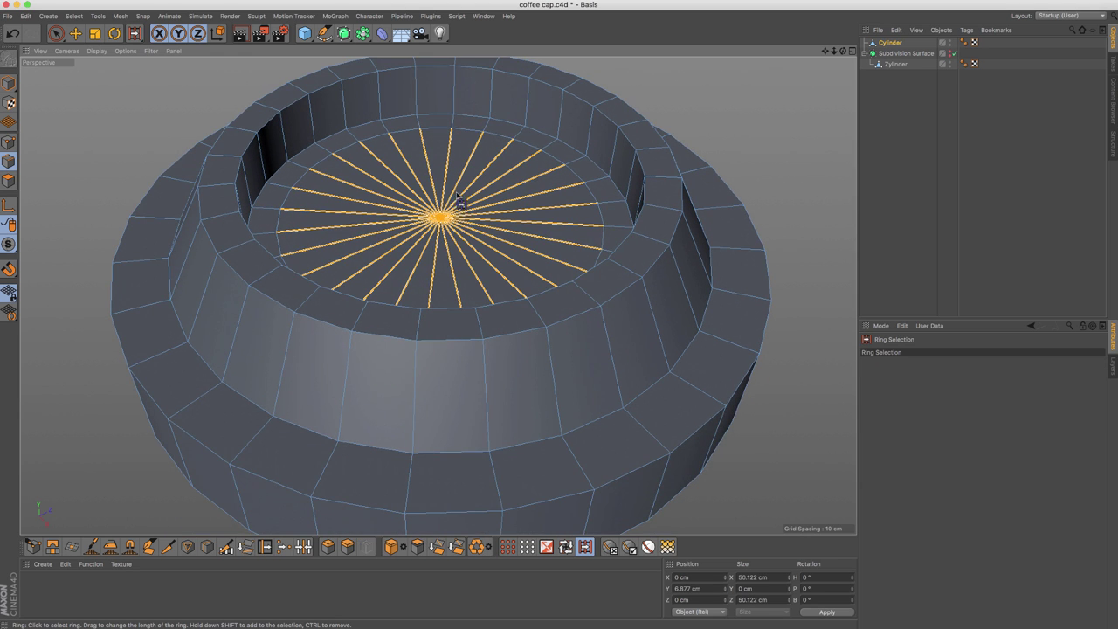
key("m")
key("n")
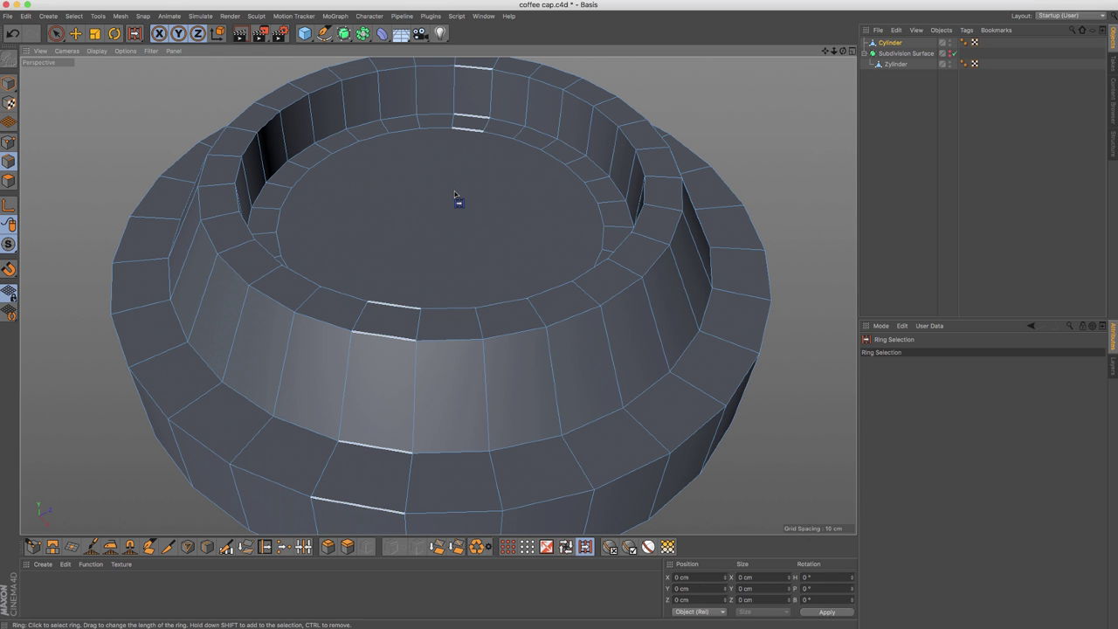
mouse_move(431, 187)
left_mouse_down("alt")
mouse_move(422, 183)
mouse_move(481, 188)
mouse_move(425, 162)
mouse_move(411, 187)
mouse_move(413, 176)
left_mouse_up("alt")
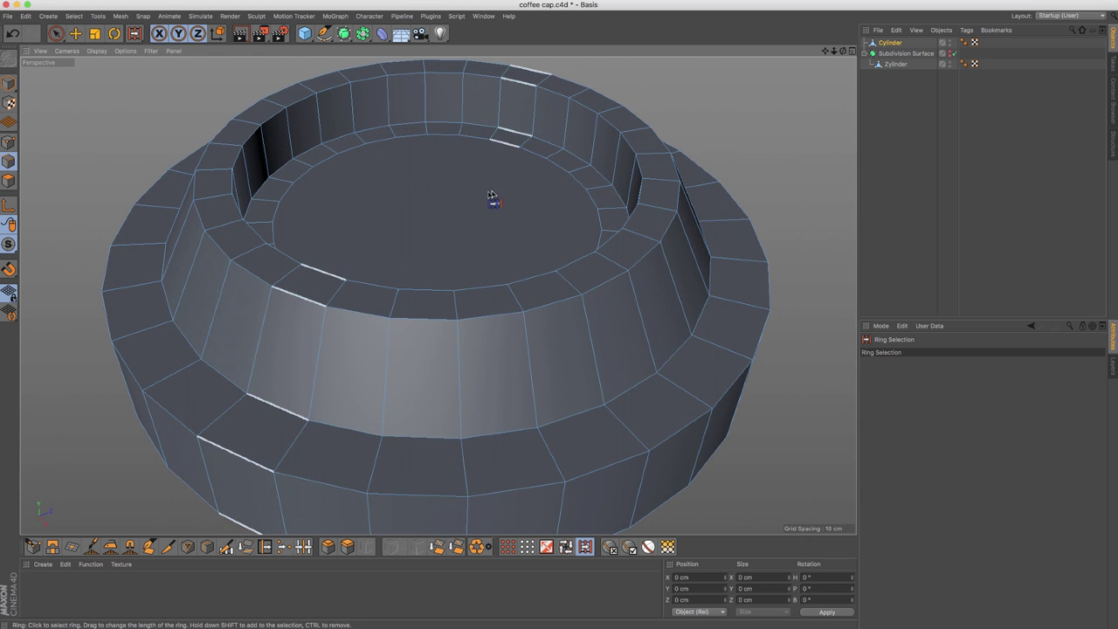
left_click(416, 188)
left_click_drag(428, 236, 327, 202, "alt")
- Select two adjacent polygons at the front of the sloped wall and extrude them outward by about 0.7 cm along X
left_click(55, 33)
left_click(78, 105)
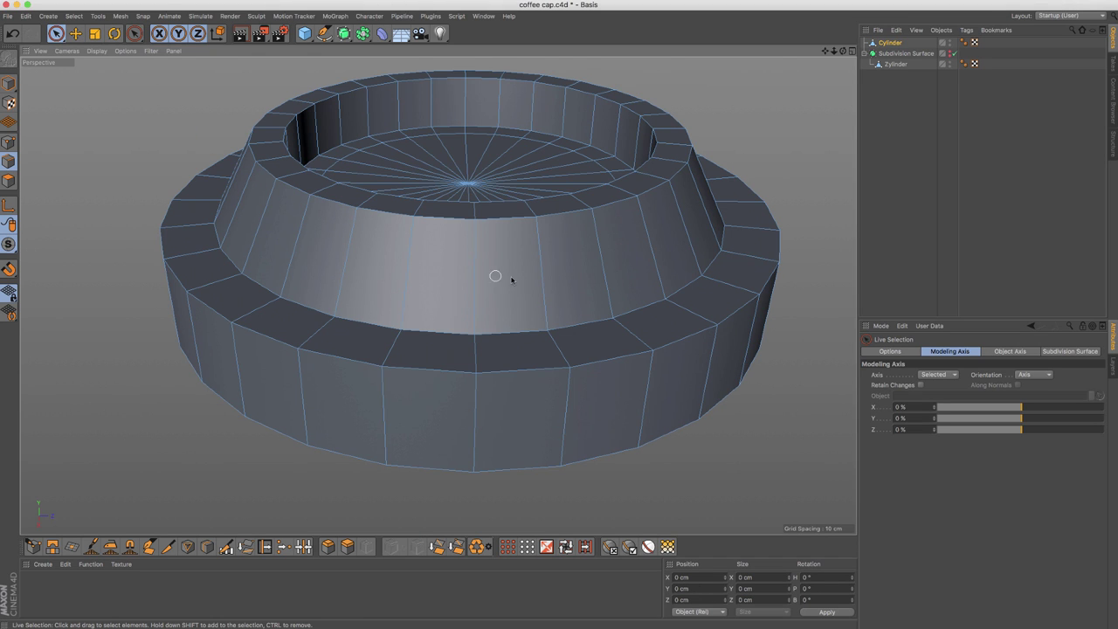
middle_click_drag(492, 270, 423, 261, "alt")
left_click(9, 181)
left_click_drag(241, 224, 247, 244, "alt")
left_click(431, 266)
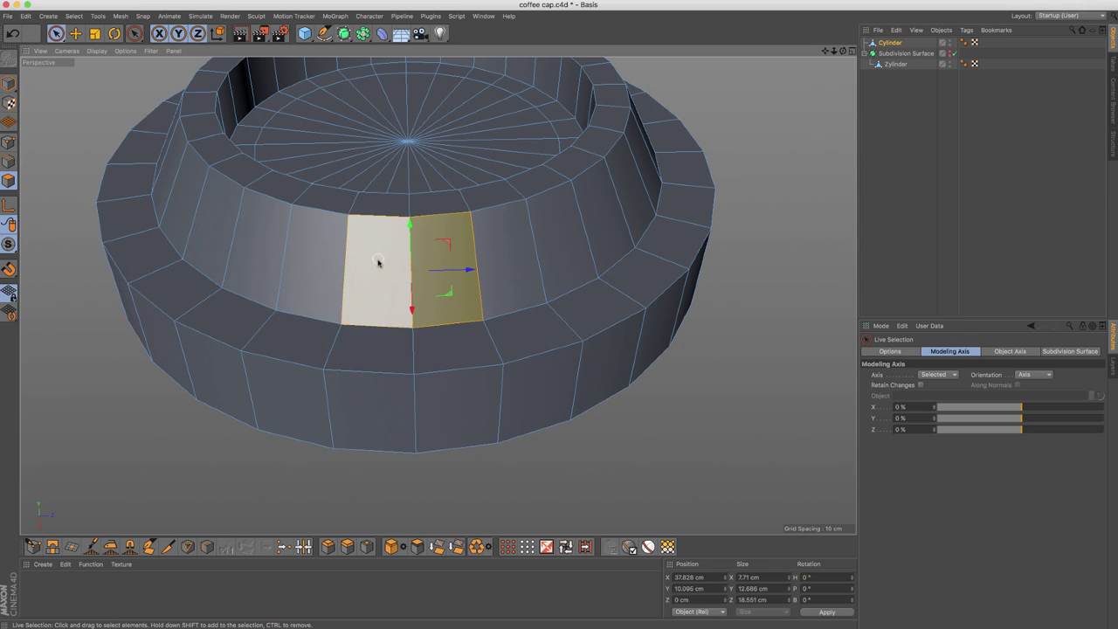
left_click(379, 262, "shift")
left_click_drag(379, 262, 396, 284, "alt")
right_click_drag(397, 285, 411, 237, "alt")
left_click_drag(411, 236, 394, 224, "alt")
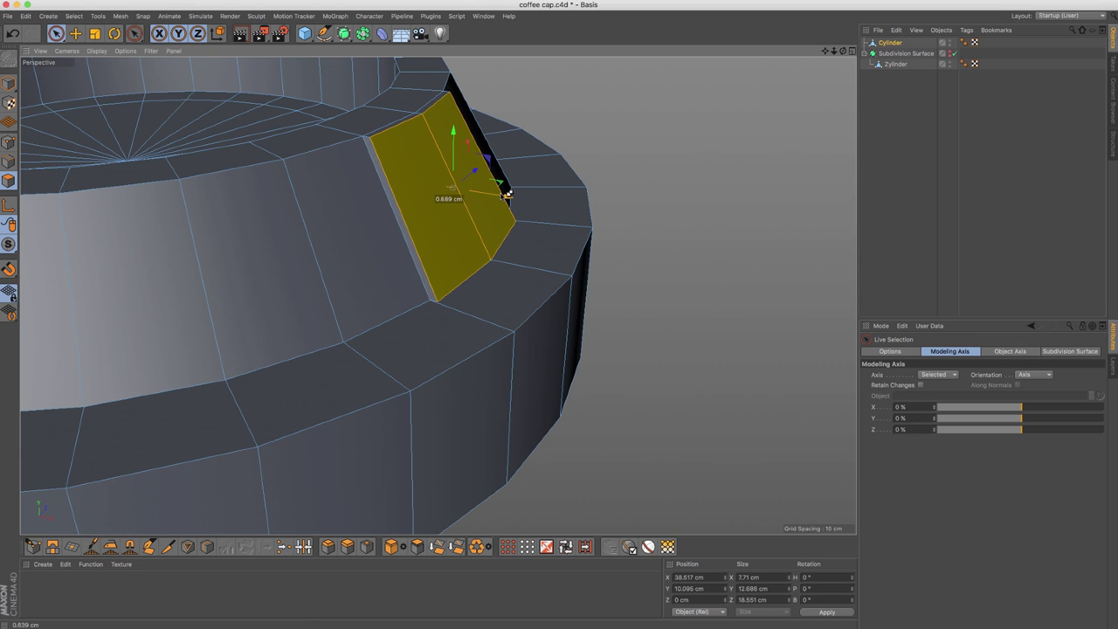
- Flatten the two extruded wall faces by scaling them to 0 along the X axis
key("t")
left_click_drag(385, 181, 521, 194, "alt")
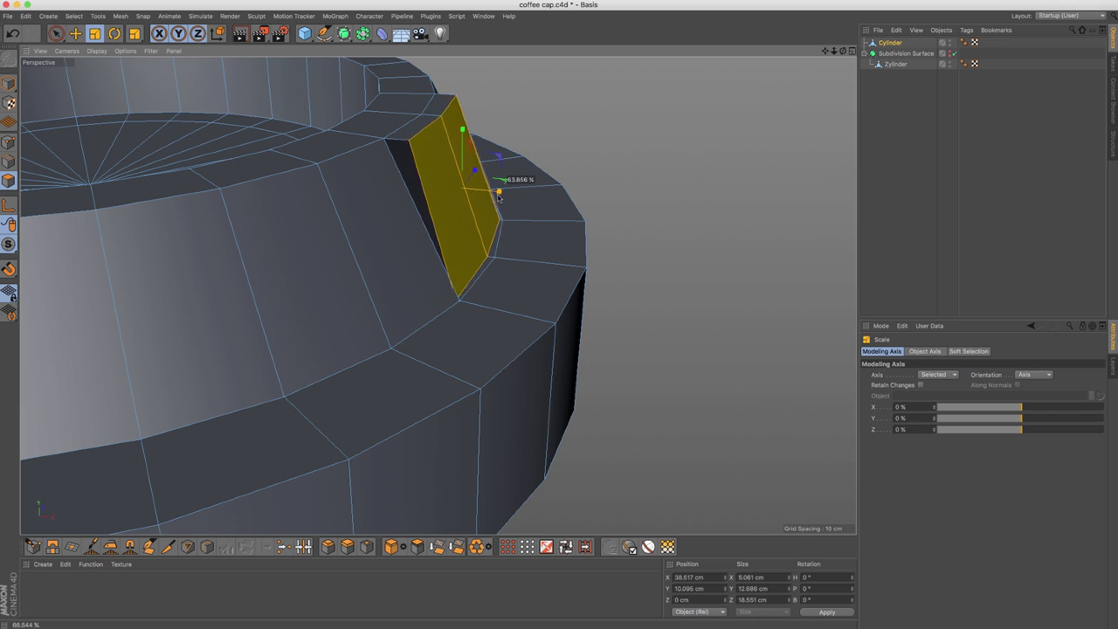
left_click_drag(478, 201, 513, 205)
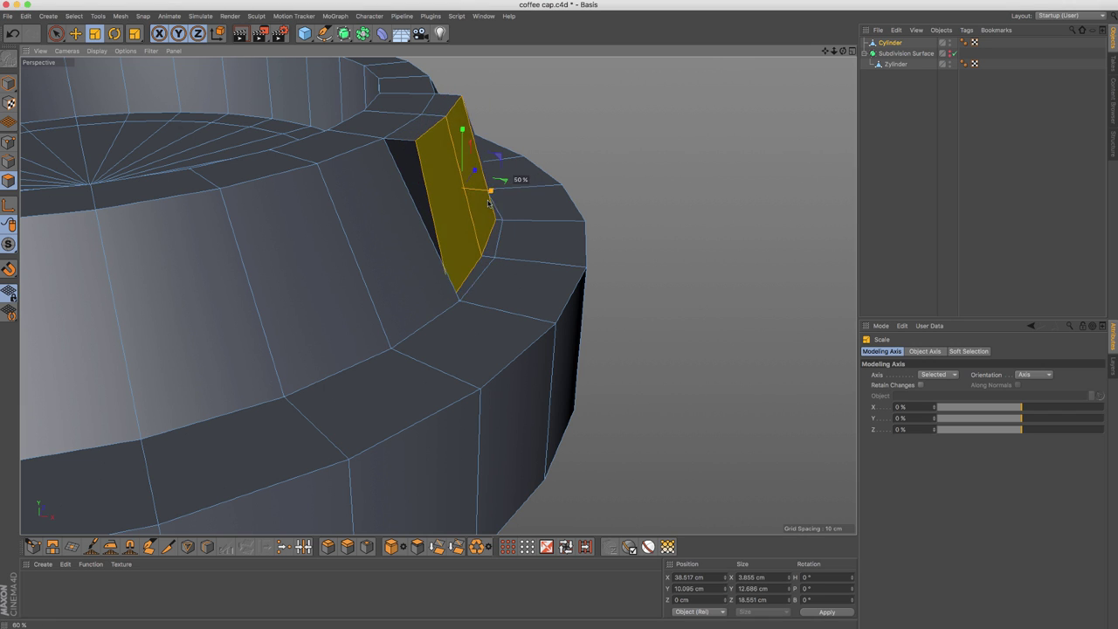
left_click_drag(477, 202, 407, 199)
- Try moving the flattened faces outward to about X 40.4 cm, and undo the move
scroll(463, 200, "up", 3)
key("e")
left_click_drag(512, 274, 494, 282)
scroll(354, 375, "up", 6)
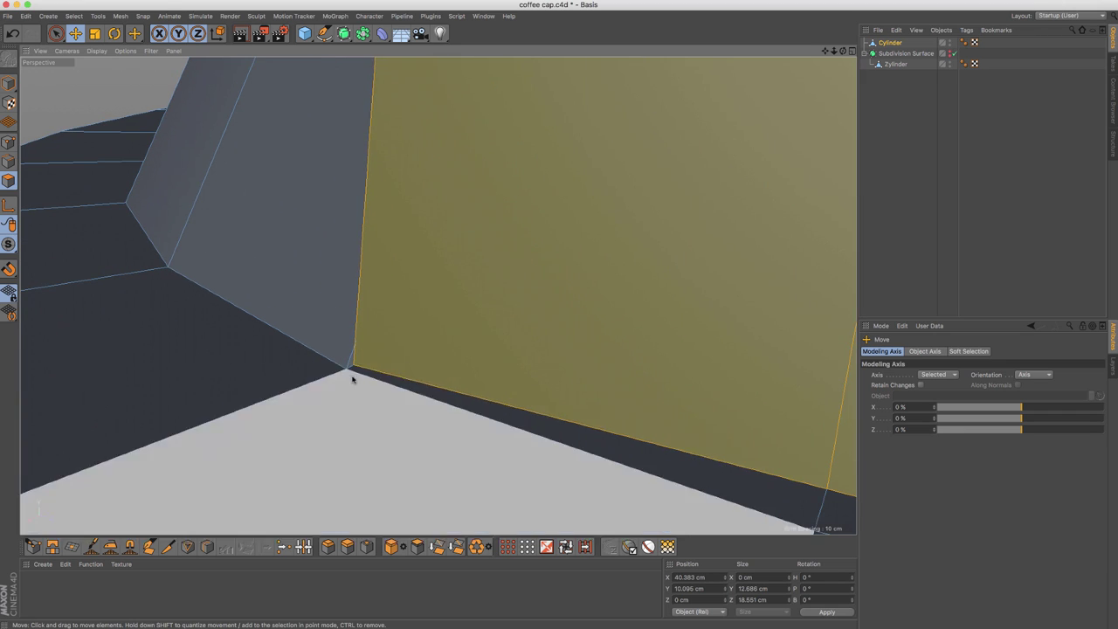
key("super+z")
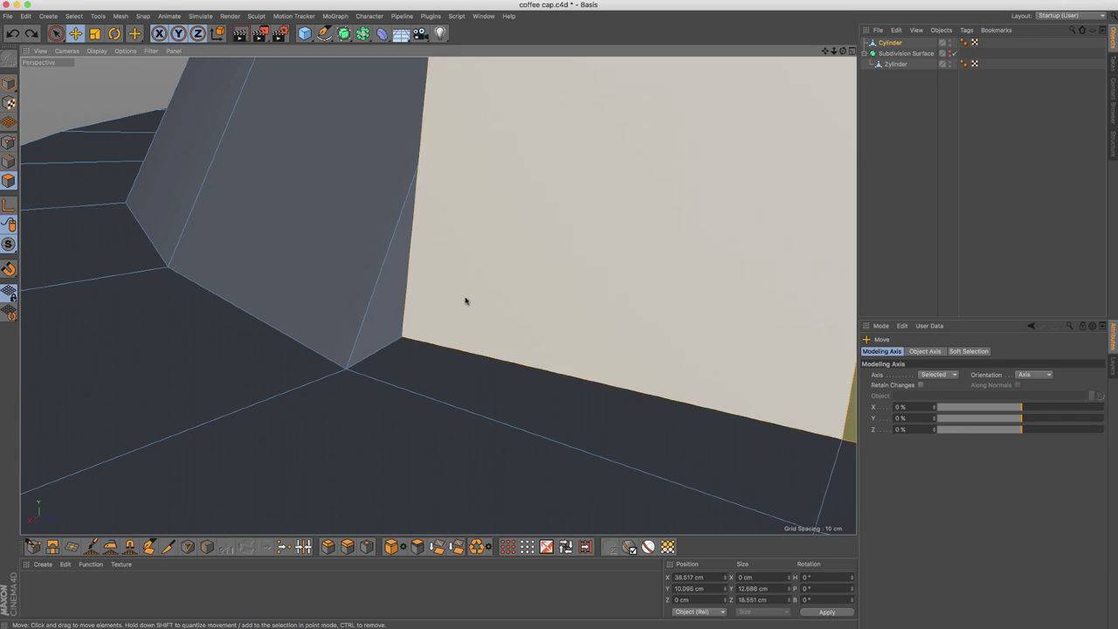
scroll(466, 297, "down", 3)
middle_click_drag(512, 271, 398, 255, "alt")
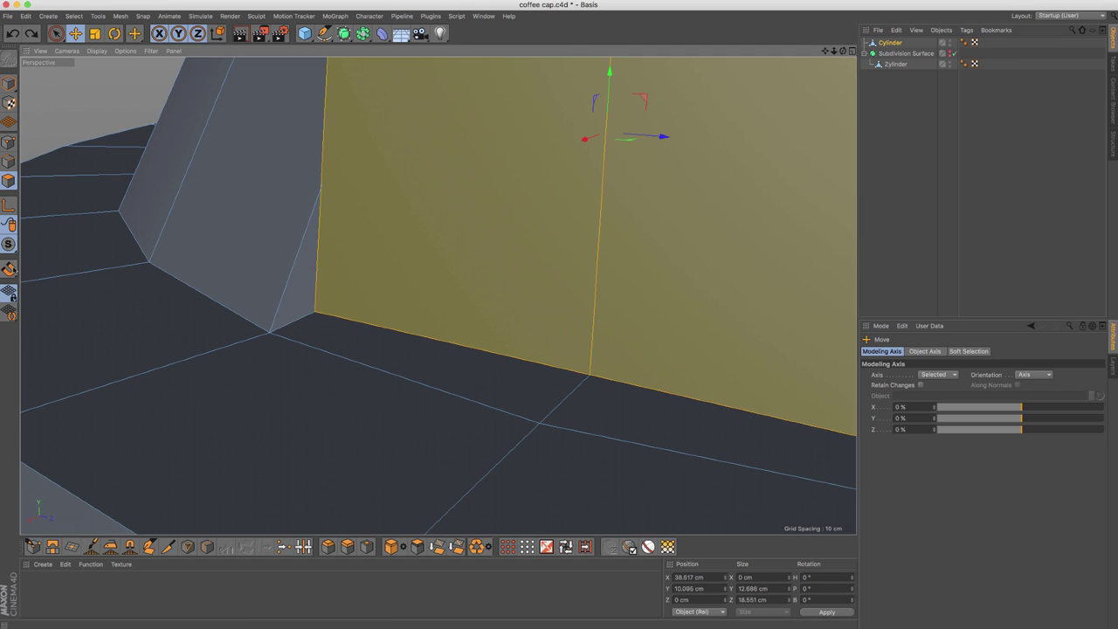
- Snap the two faces' modeling axis to their lower corner, then move the faces outward to X 40.638 cm, meeting the base ring's inner corner
left_click(8, 269)
left_click(9, 269)
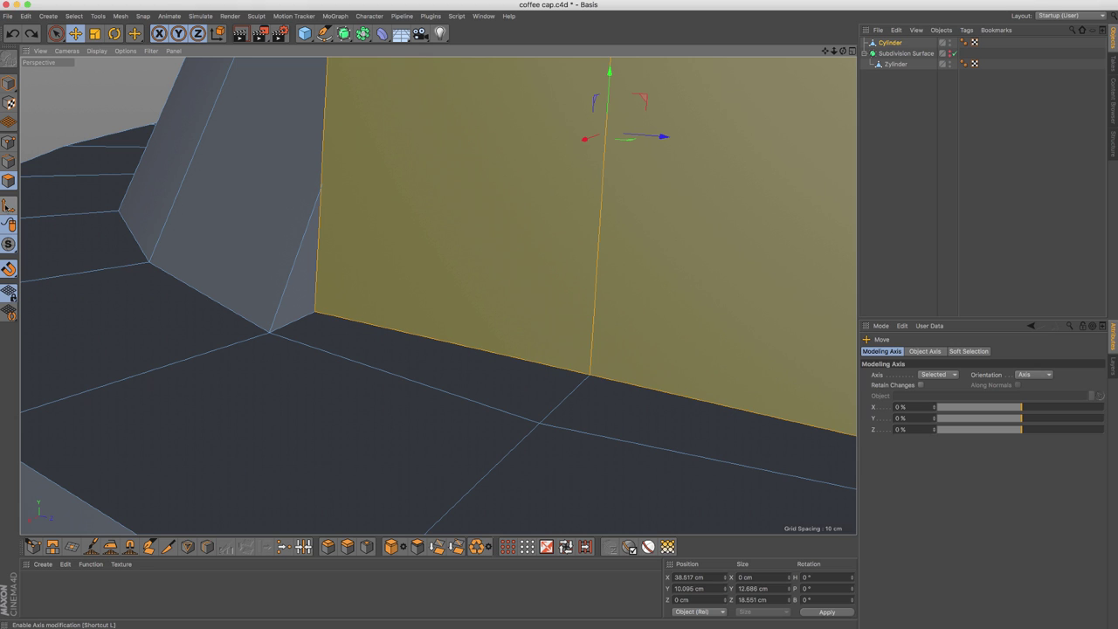
left_click(9, 205)
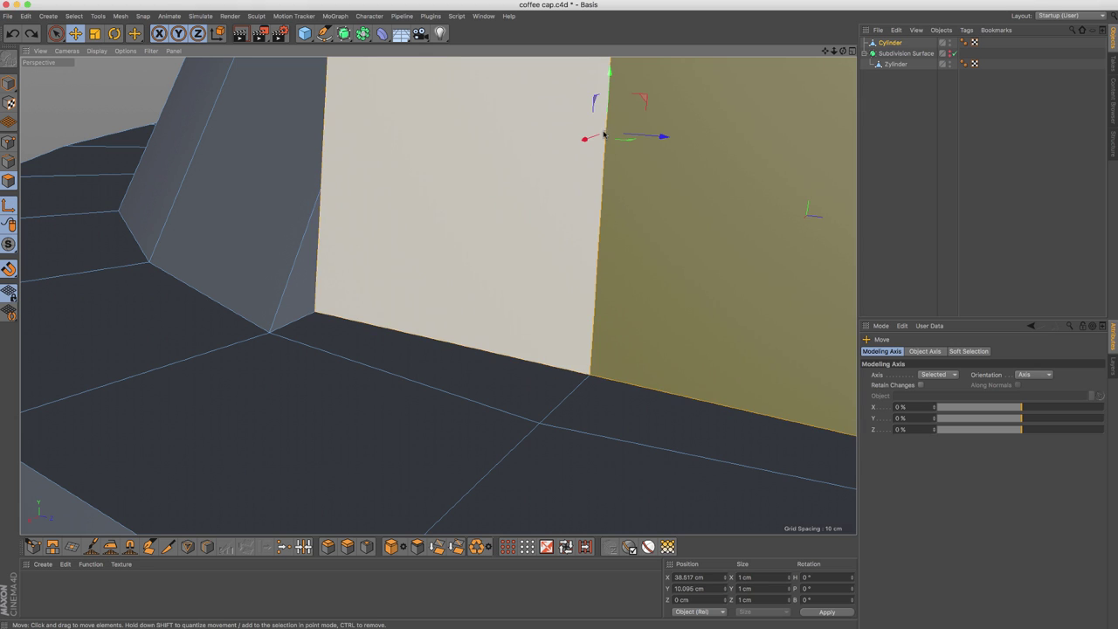
left_click_drag(606, 140, 353, 296)
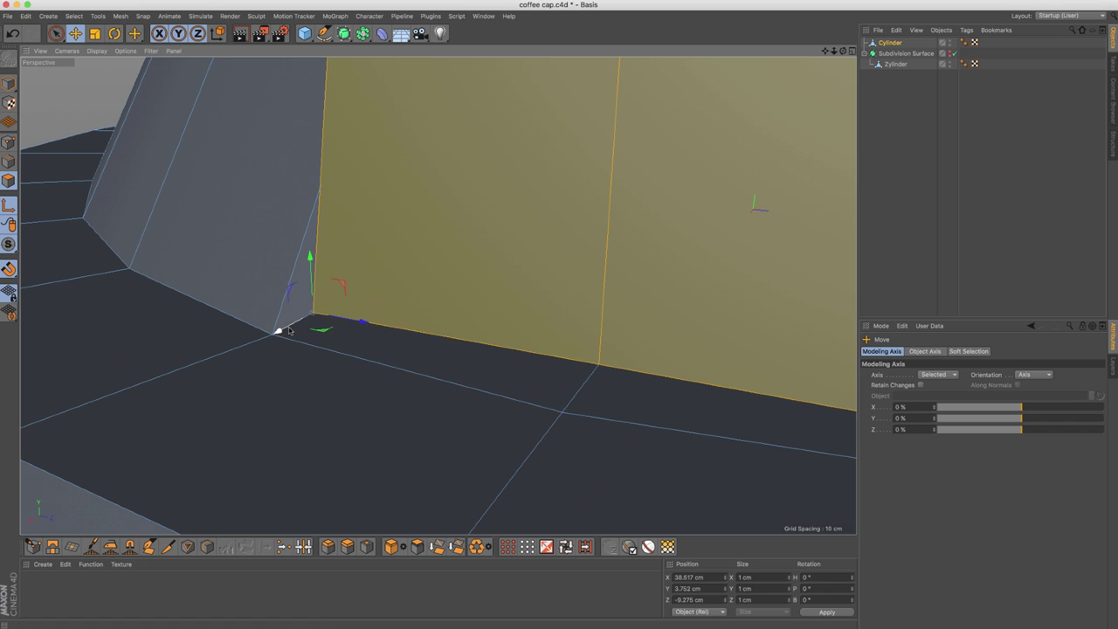
left_click(9, 206)
left_click_drag(279, 328, 239, 347)
right_click_drag(489, 256, 454, 287, "alt")
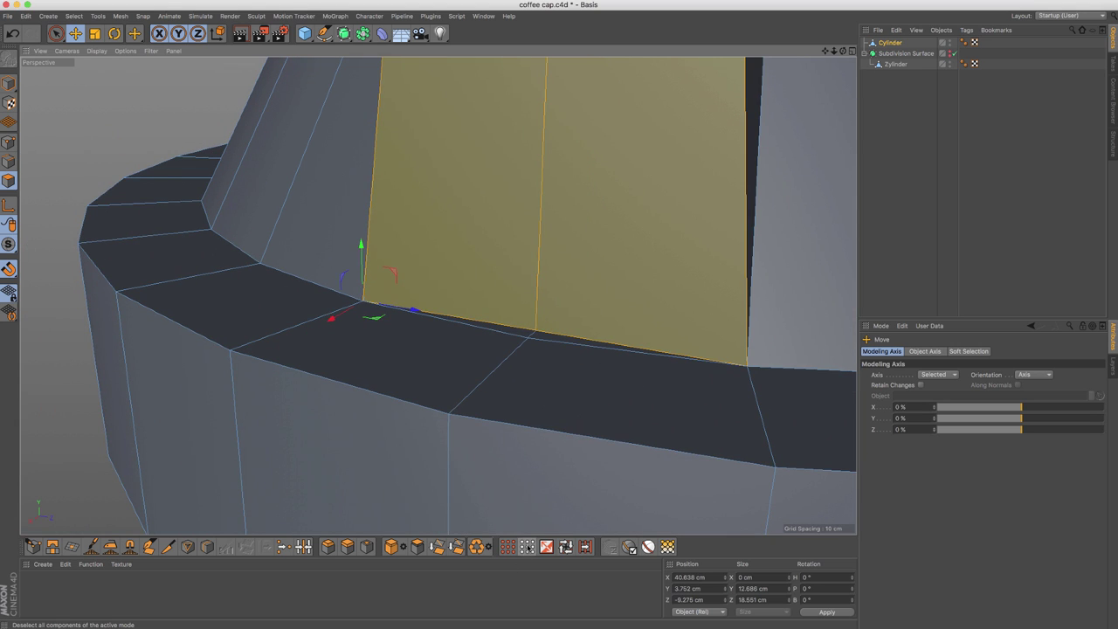
- Stitch the lower middle point of the two extruded faces to the matching inner point of the base ring
key("ctrl+shift+a")
left_click(303, 547)
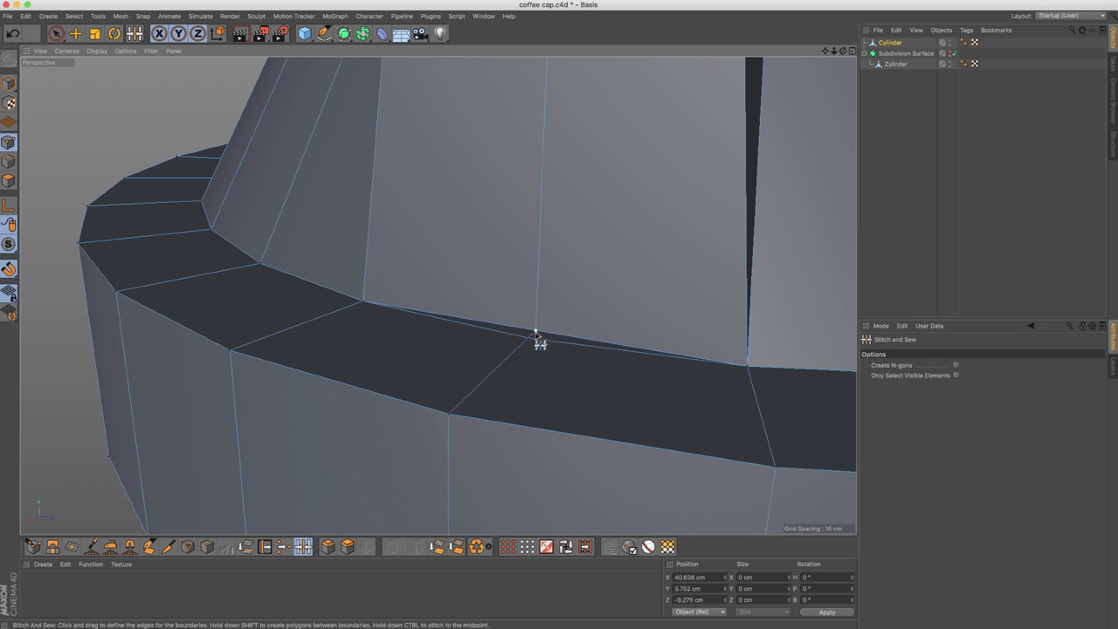
left_click_drag(536, 339, 527, 350)
- Move the upper middle point of the two extruded faces outward along X to about 41.36 cm to round the bump
left_click_drag(490, 290, 574, 277, "alt")
right_click_drag(572, 249, 542, 239, "alt")
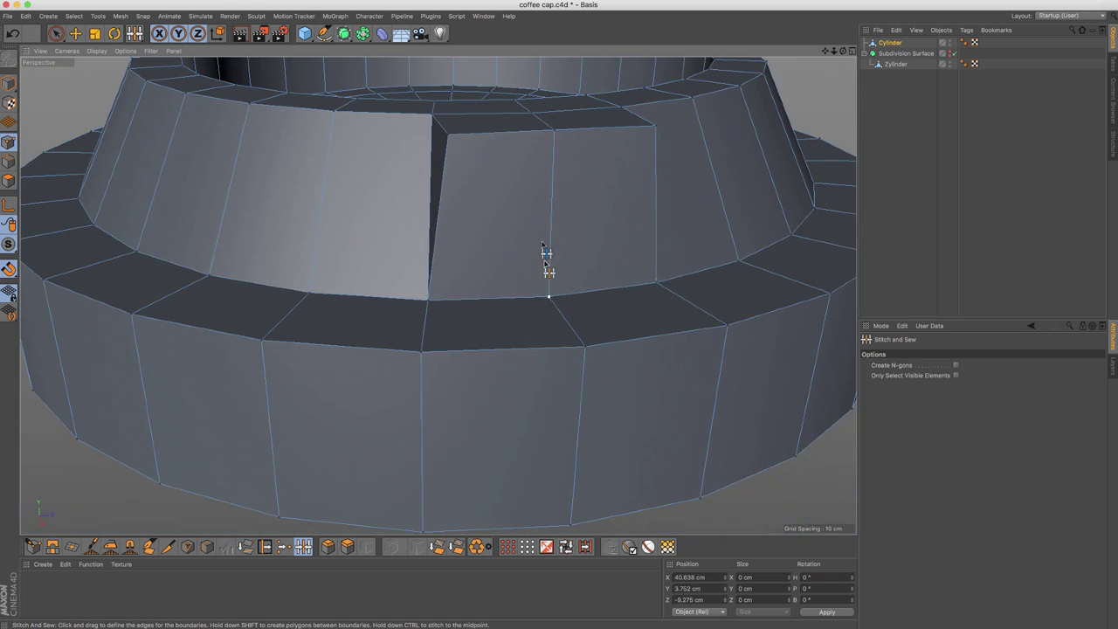
middle_click_drag(543, 238, 533, 322, "alt")
left_click_drag(533, 322, 559, 329, "alt")
key("space")
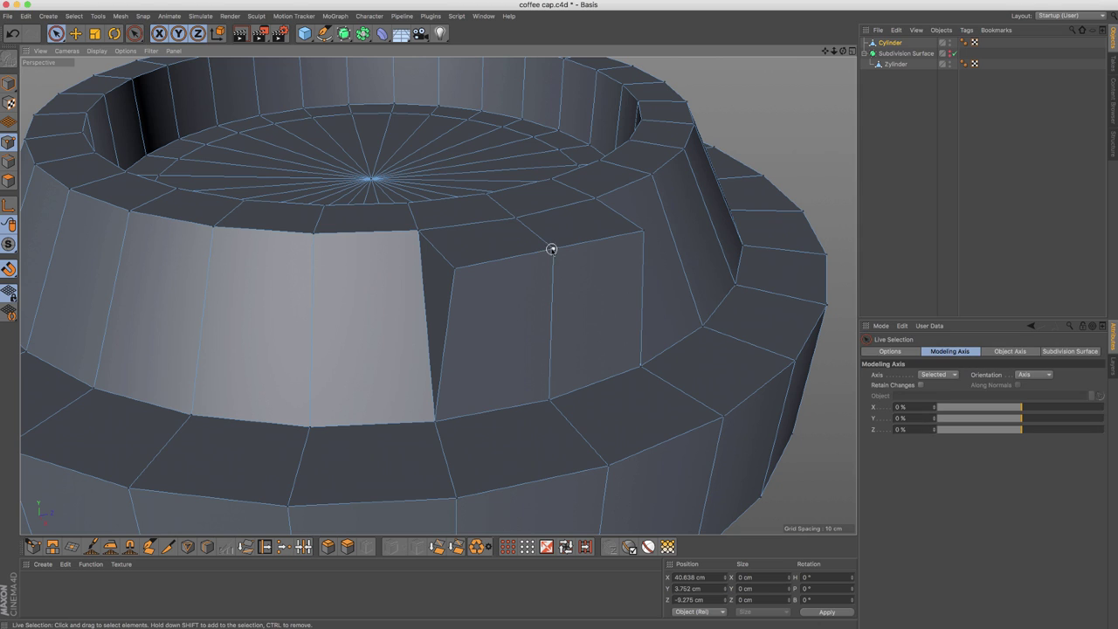
left_click(551, 249)
left_click_drag(551, 249, 530, 275, "alt")
left_click_drag(594, 269, 600, 275)
left_click_drag(574, 276, 572, 320, "alt")
middle_click_drag(571, 320, 531, 259, "alt")
left_click_drag(531, 259, 537, 274, "alt")
left_click_drag(594, 306, 598, 308)
left_click_drag(556, 303, 489, 224, "alt")
middle_click_drag(489, 224, 492, 313, "alt")
left_click_drag(491, 313, 428, 247, "alt")
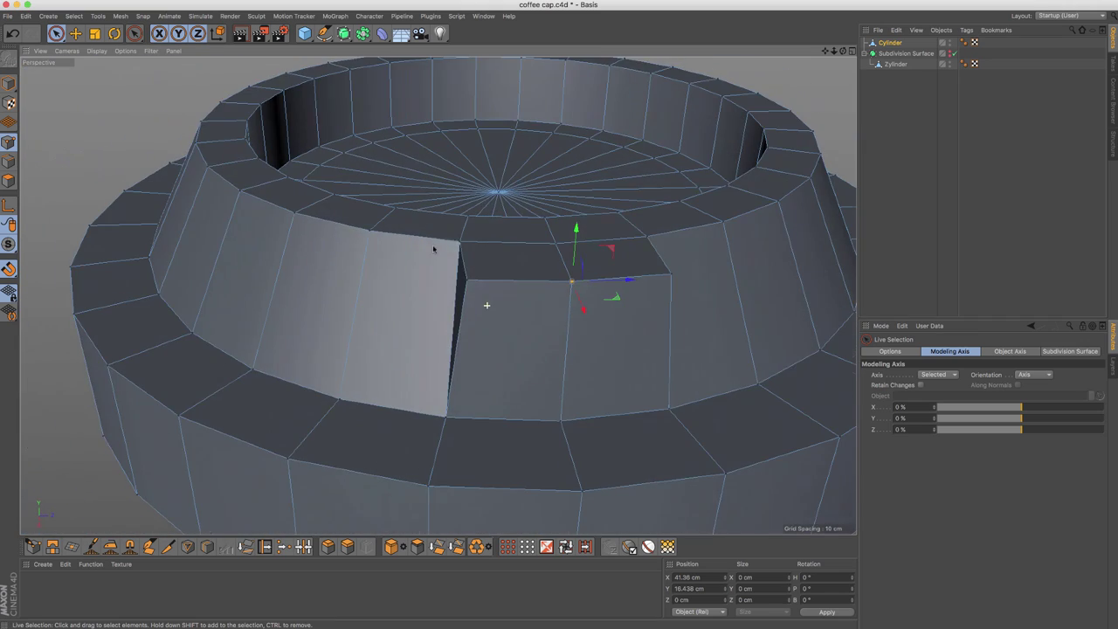
scroll(444, 250, "down", 4)
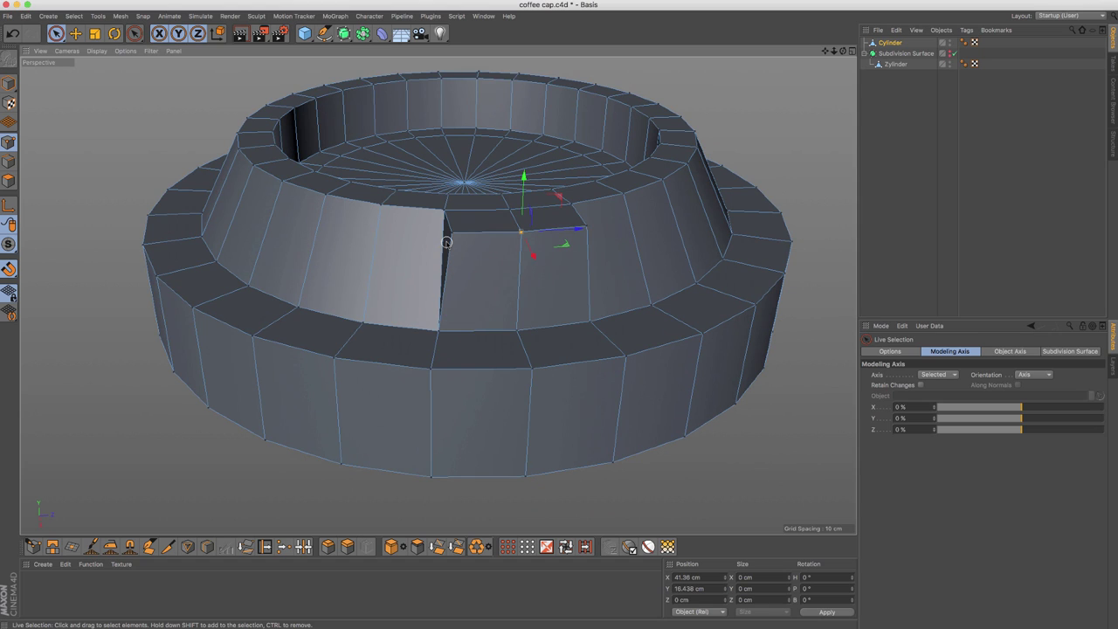
- Select the edge loop around the base ring's upper outer edge and bevel it in Chamfer mode by about 1.56 cm
key("k")
key("l")
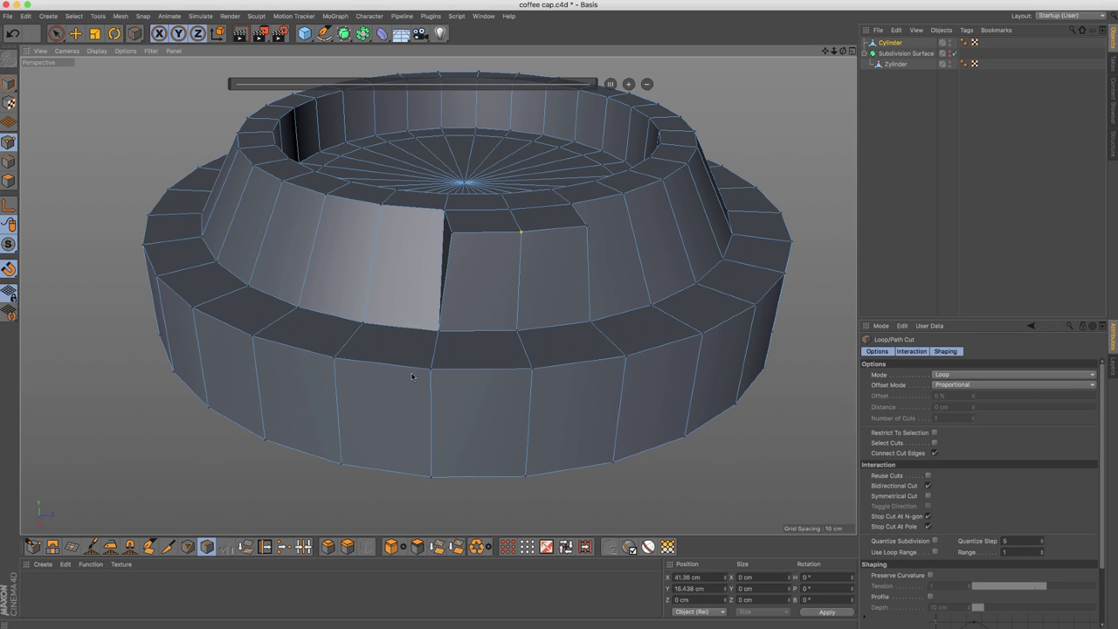
key("u")
key("l")
key("Return")
left_click(422, 369)
key("m")
key("s")
left_click_drag(392, 381, 420, 388)
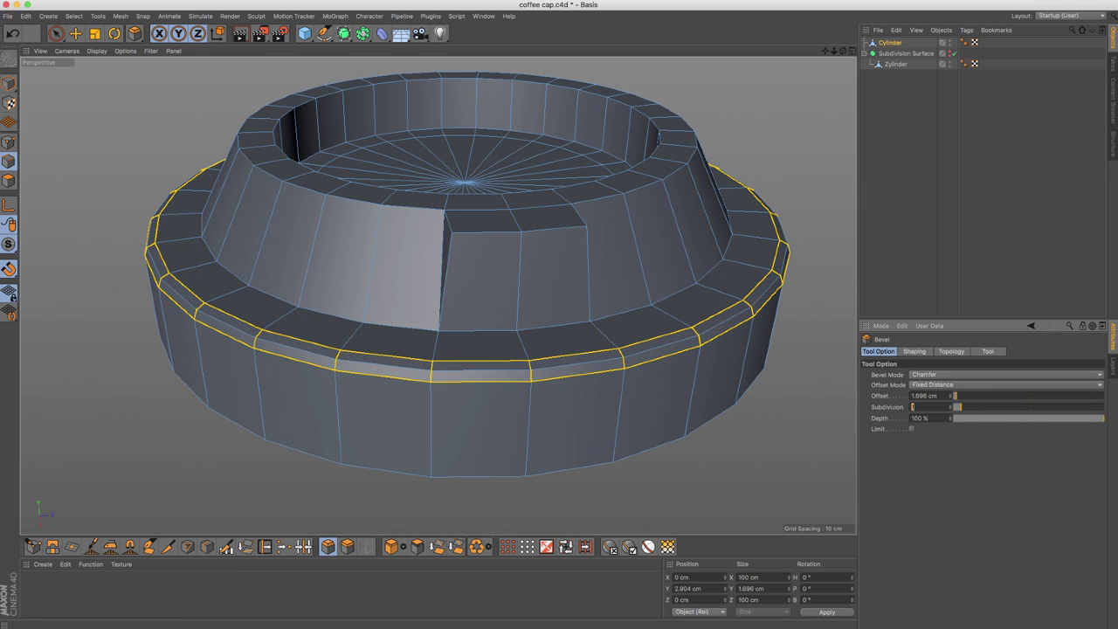
key("Delete")
key("ctrl+z")
key("ctrl+z")
left_click_drag(484, 393, 485, 404)
- Add supporting loop cuts beside the bevel, at 4.862% on the outer wall and 87.877% on the base ring's top face
key("k")
key("l")
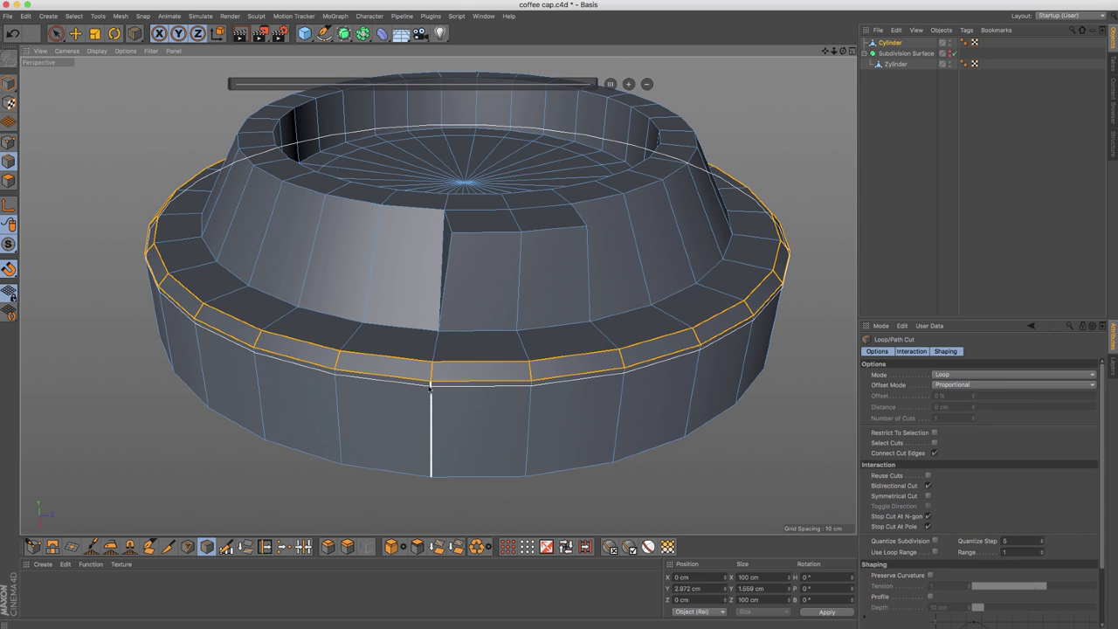
left_click(431, 385)
left_click_drag(410, 347, 471, 379, "alt")
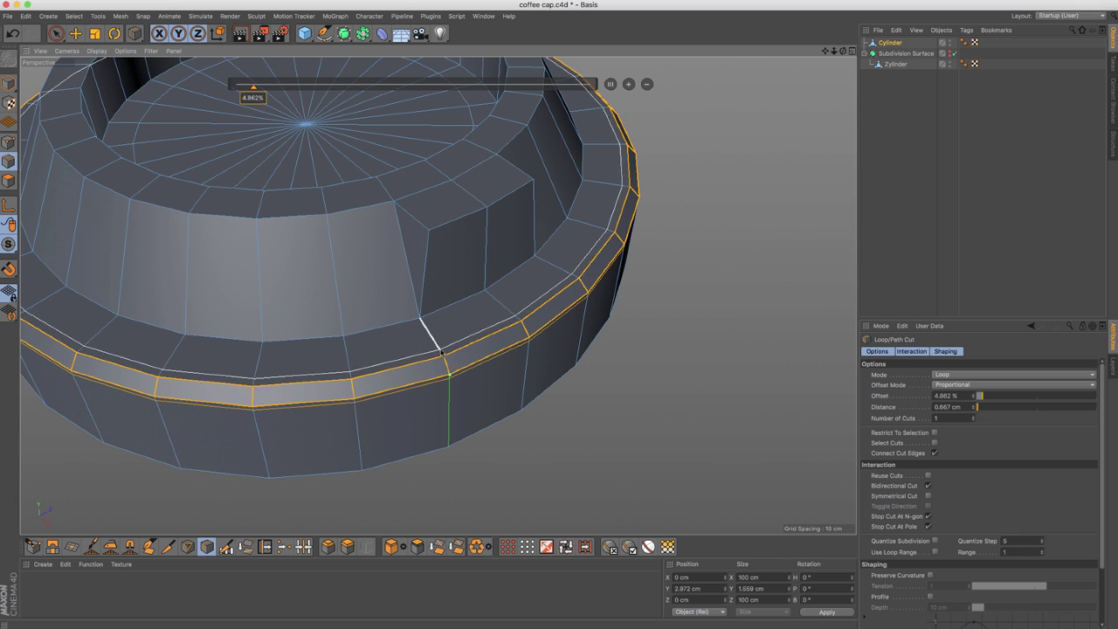
left_click(440, 353)
left_click_drag(417, 345, 428, 324, "alt")
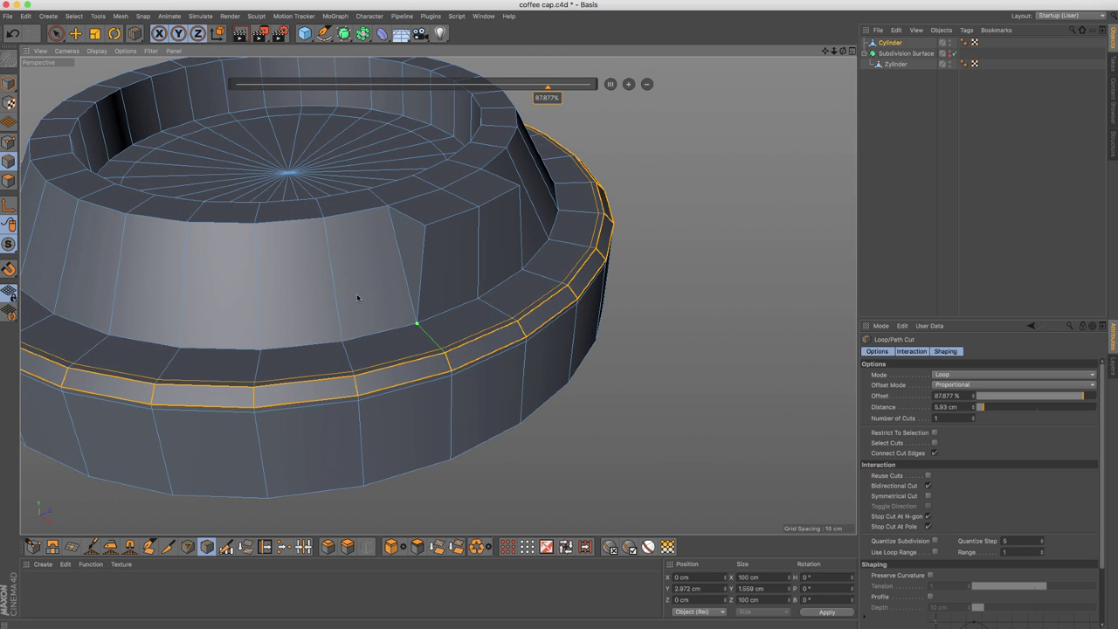
scroll(358, 298, "up", 2)
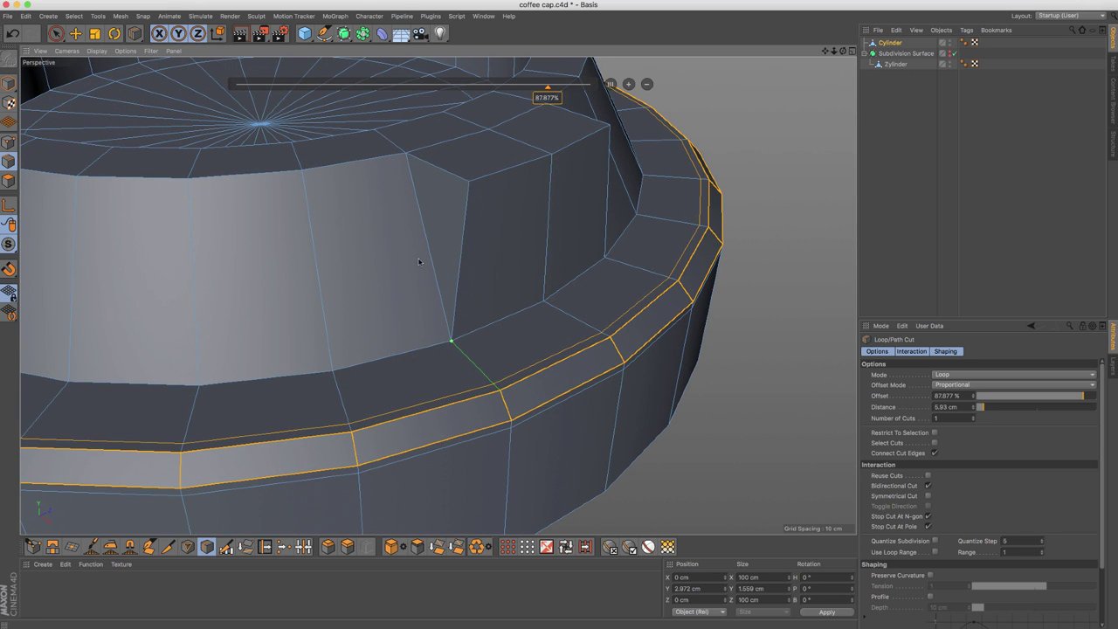
key("super+z")
- Place the Cylinder under a new Subdivision Surface and display the model in Gouraud Shading without lines
left_click_drag(425, 277, 357, 250, "alt")
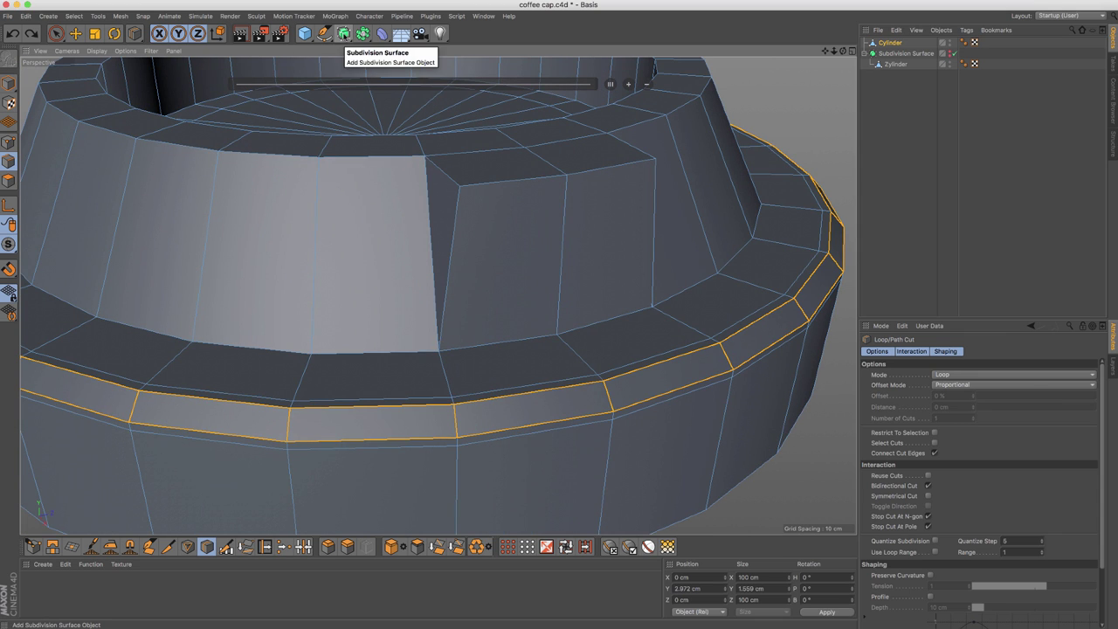
left_click(344, 33, "alt")
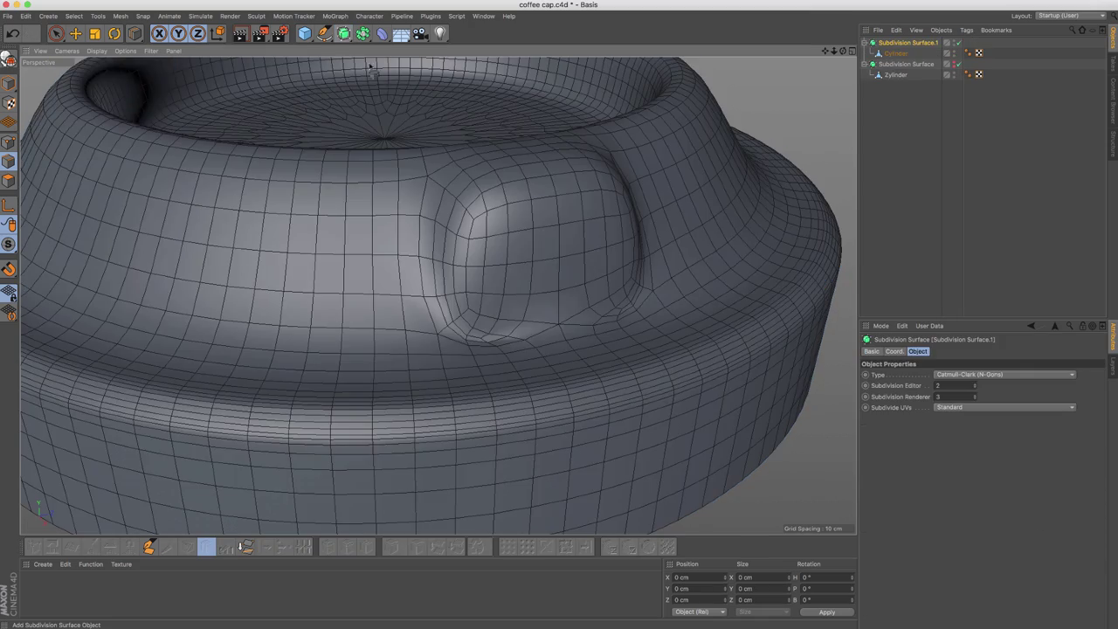
left_click_drag(467, 261, 490, 332, "alt")
left_click_drag(559, 350, 129, 102, "alt")
left_click(96, 52)
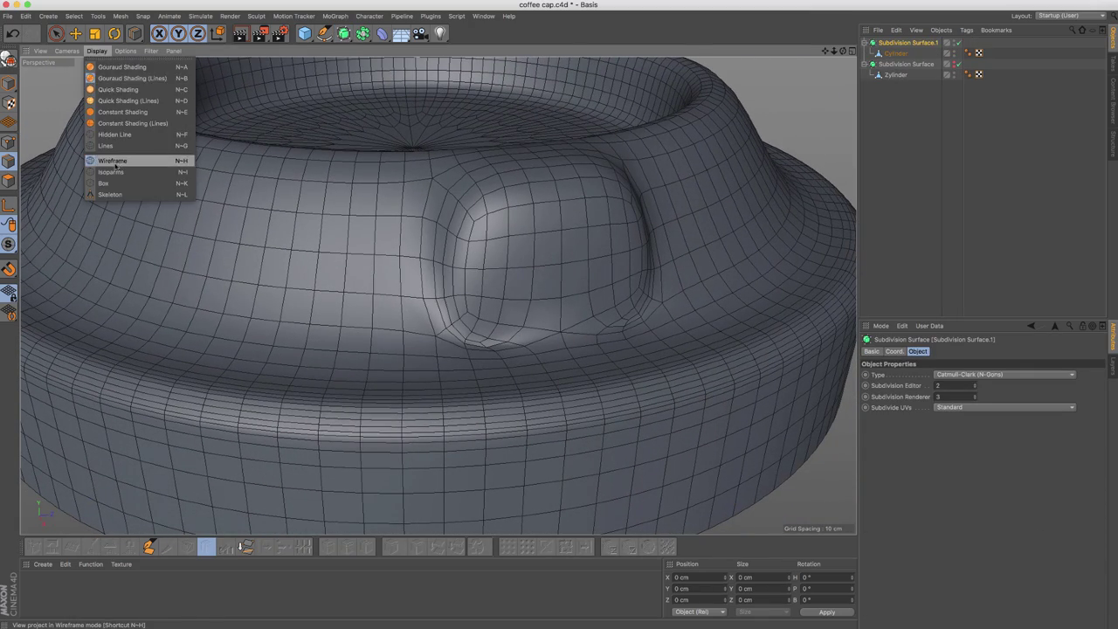
left_click(118, 164)
key("n")
key("a")
mouse_move(472, 204)
left_mouse_down("alt")
mouse_move(450, 197)
mouse_move(500, 212)
mouse_move(407, 175)
mouse_move(806, 98)
left_mouse_up("alt")
- Set the new Subdivision Surface's editor subdivision to 3
left_click(891, 43)
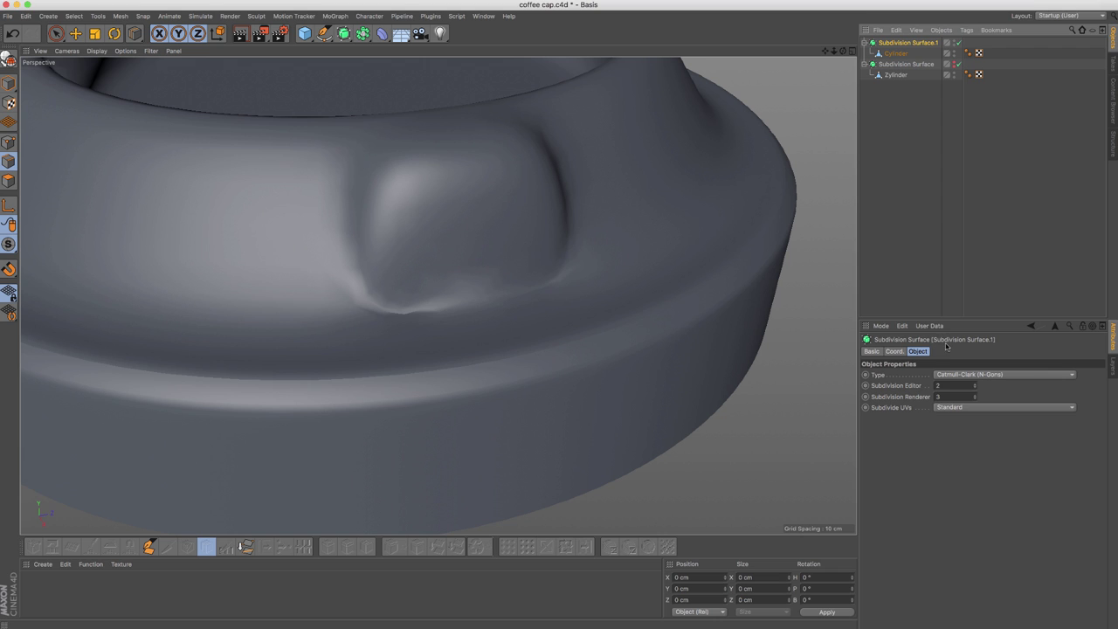
left_click(944, 385)
type("3")
key("Return")
- Select all points of the Cylinder and optimize the mesh to weld duplicate points around the bump
scroll(442, 306, "up", 4)
left_click_drag(441, 307, 363, 294, "alt")
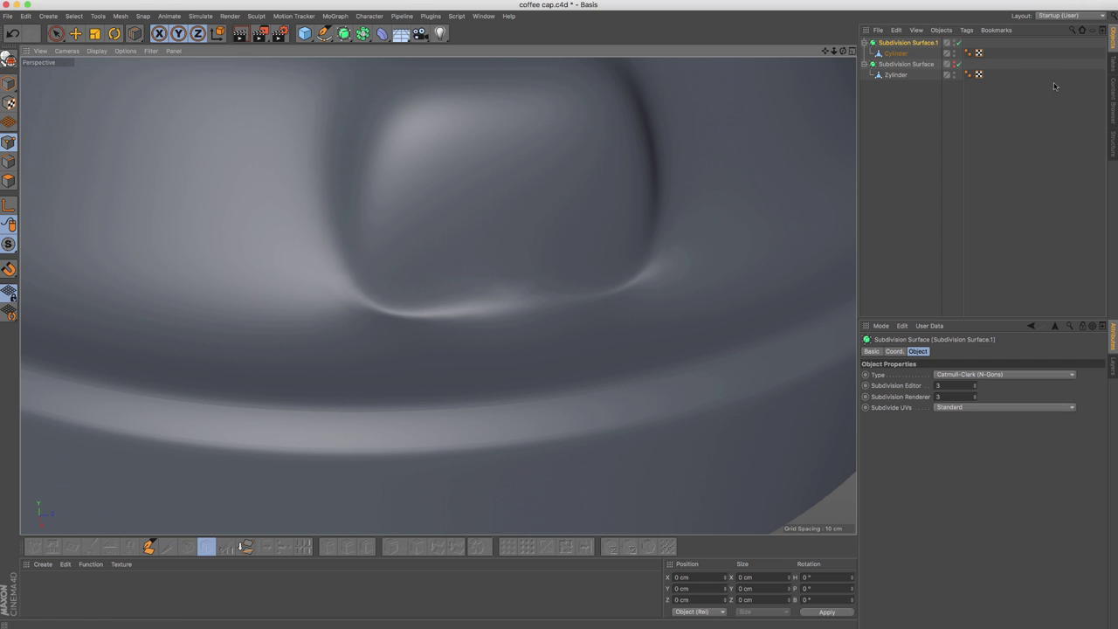
left_click(433, 259)
key("Return")
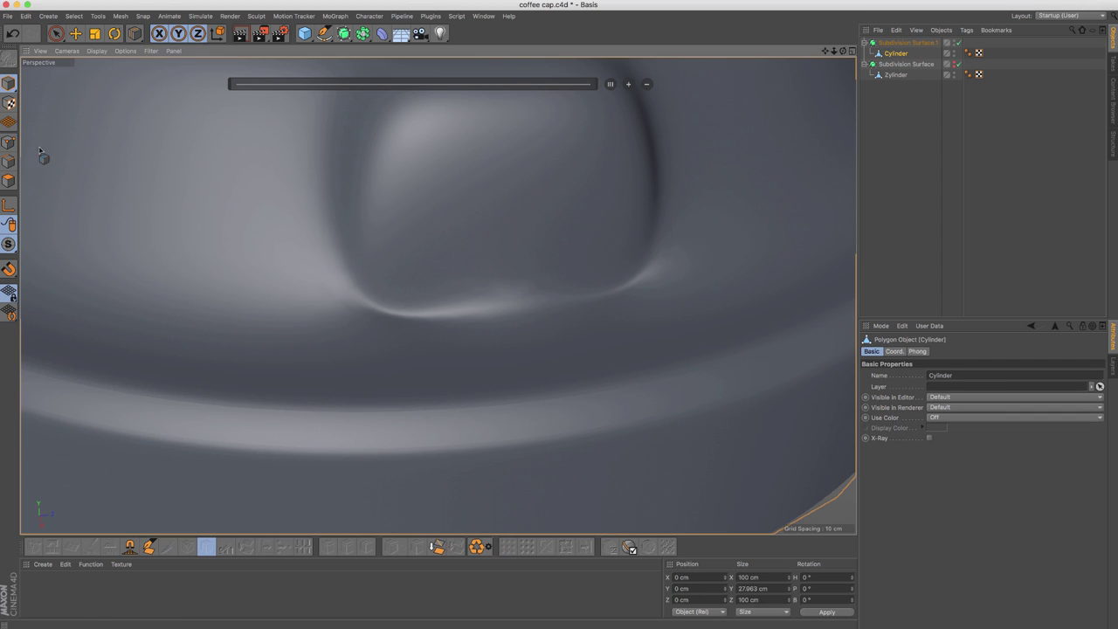
left_click(9, 142)
left_click(55, 33)
scroll(382, 189, "down", 5)
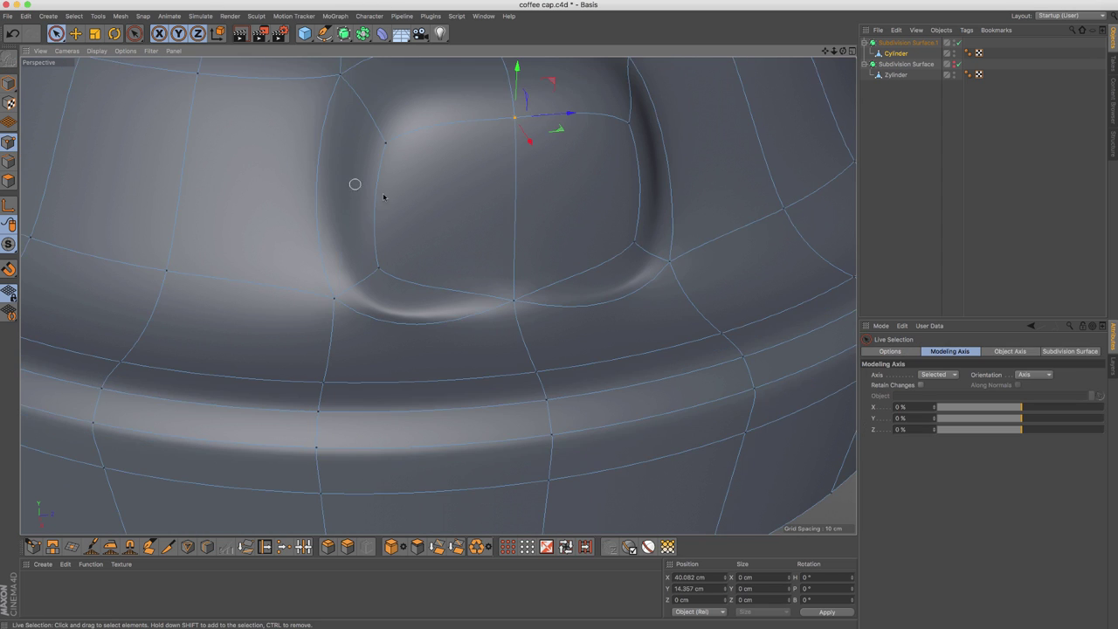
scroll(442, 272, "up", 5)
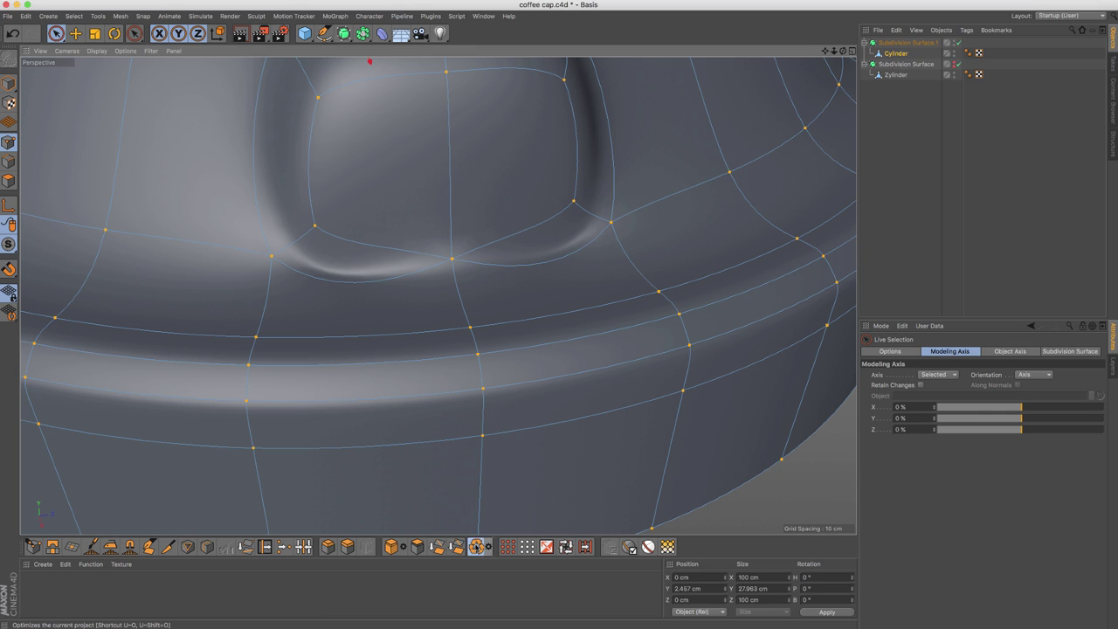
left_click(477, 547)
- Examine the smoothed surface around the bump in Model mode, checking the transition at its lower edge
scroll(455, 321, "down", 3)
left_click_drag(449, 313, 607, 404, "alt")
key("Return")
key("Return")
key("Return")
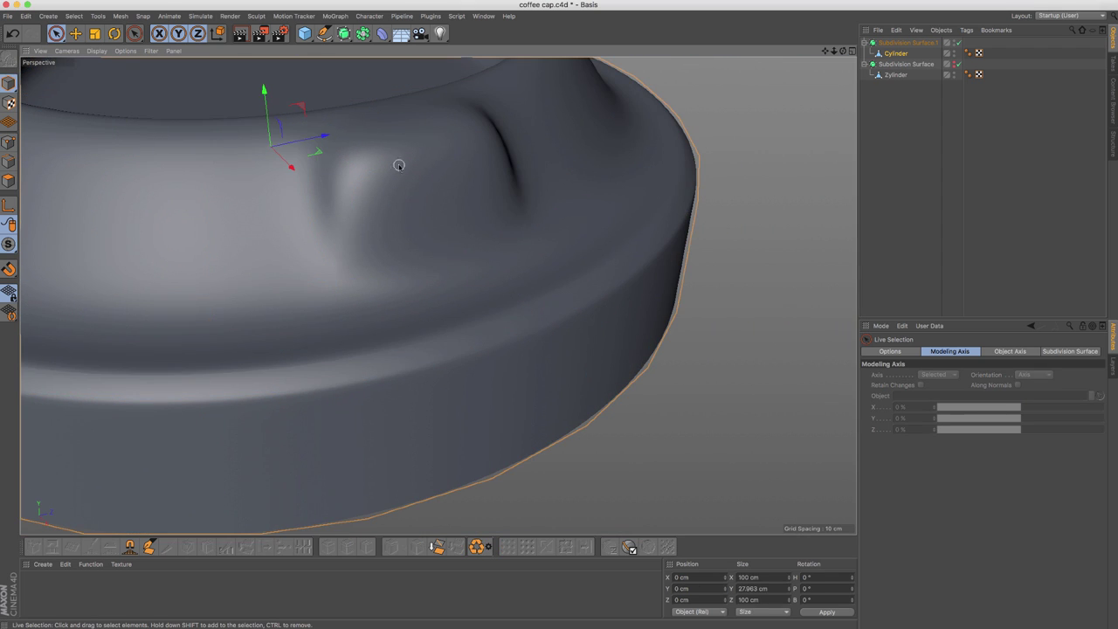
left_click_drag(398, 166, 442, 209, "alt")
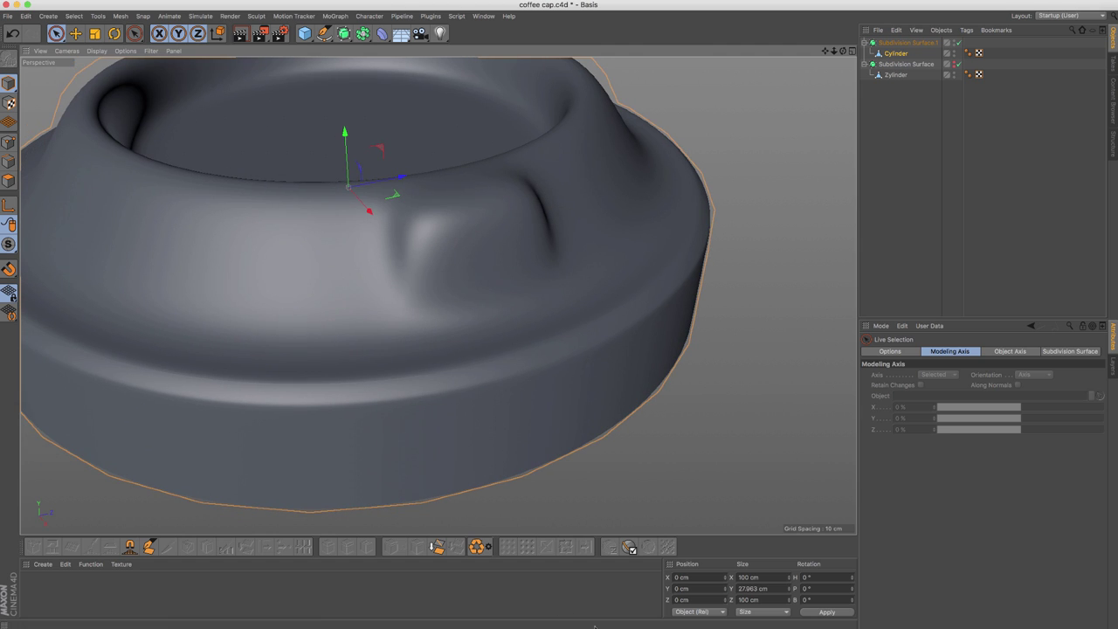
key("super+Tab")
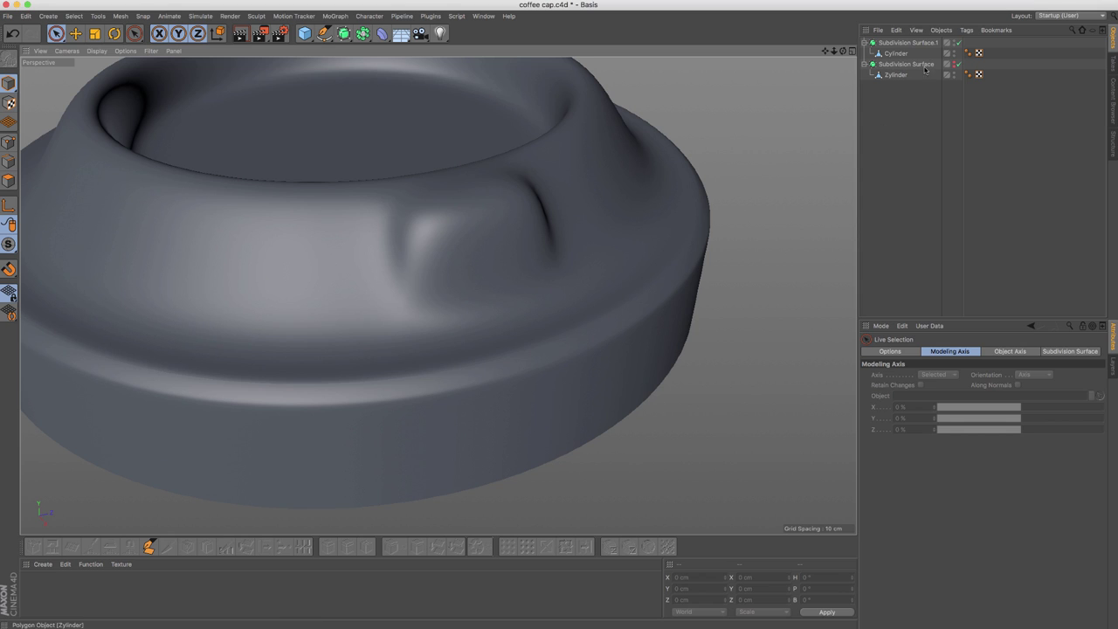
- Collapse the old lid's Subdivision Surface group and activate the new Cylinder in edge mode
left_click(898, 74)
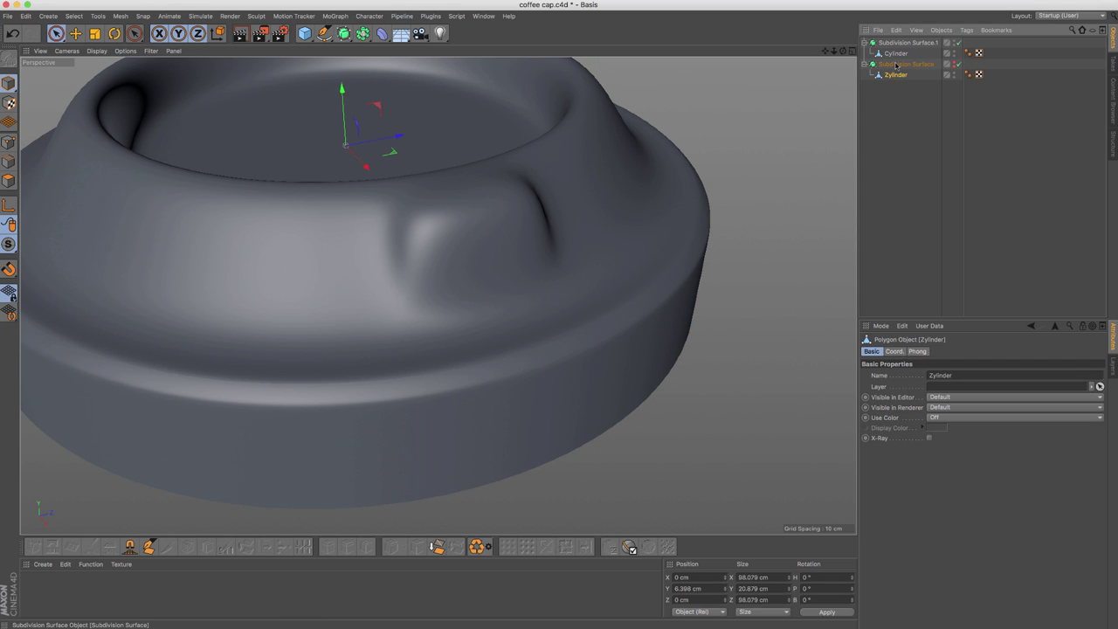
left_click(900, 64)
left_click(8, 162)
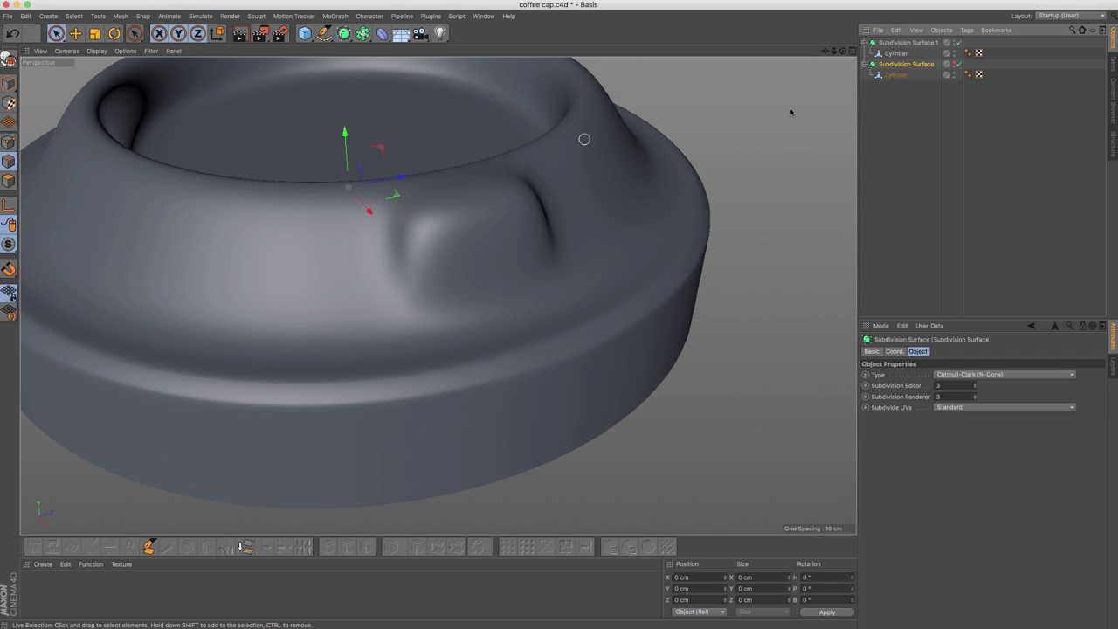
left_click(897, 55)
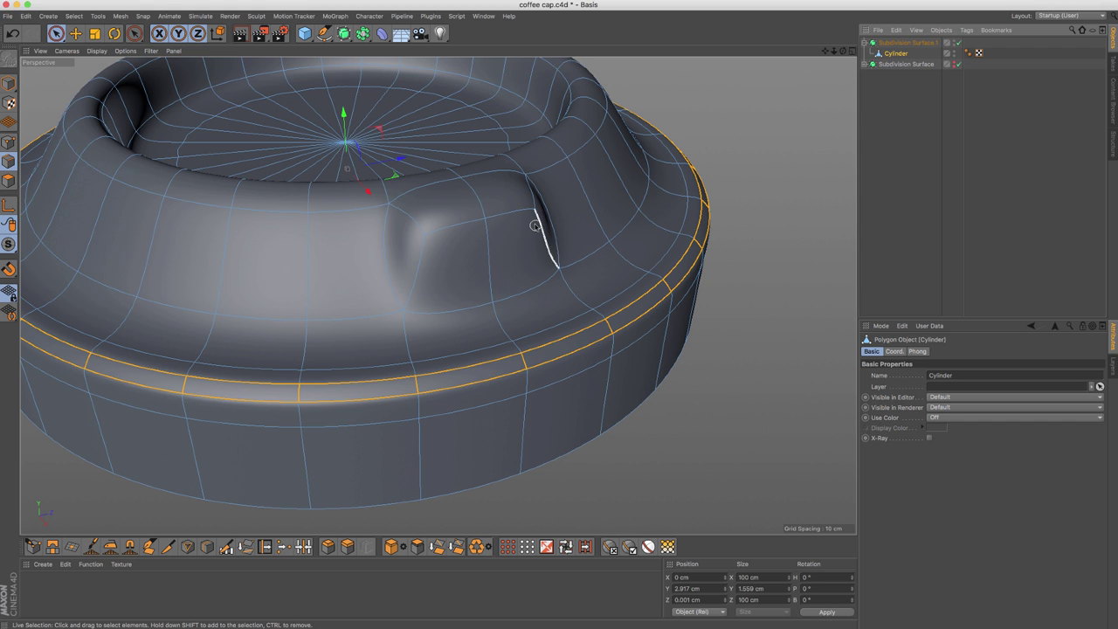
key("Return")
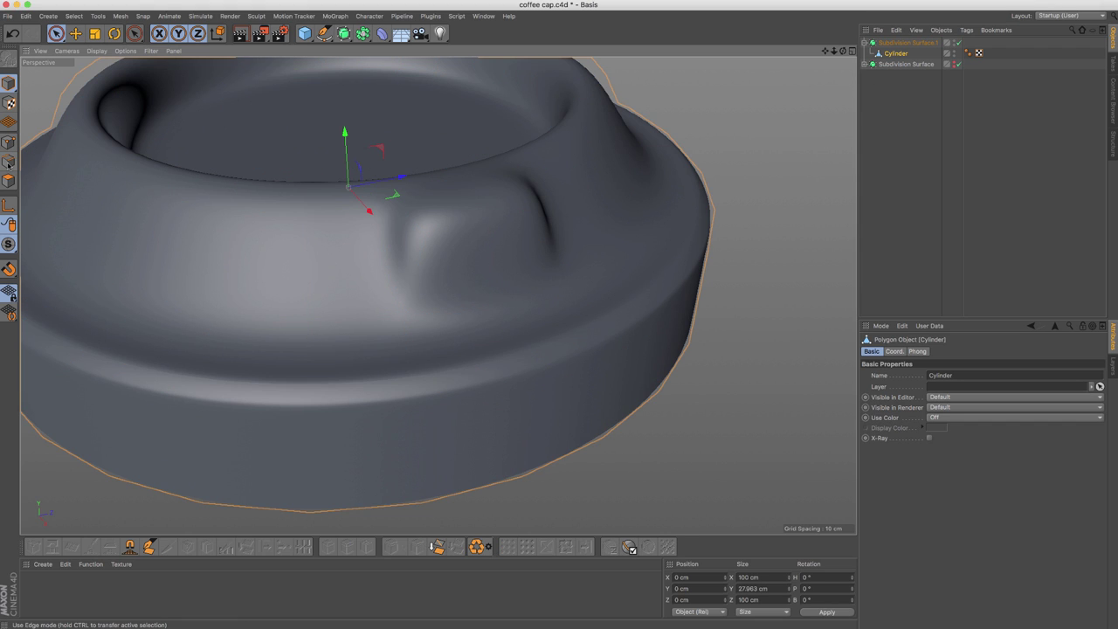
left_click(9, 165)
- Turn subdivision off and add loop cuts on the upper rim's top face near its outer edge and at 9.419% on the sloped wall
key("q")
left_click_drag(398, 206, 429, 226, "alt")
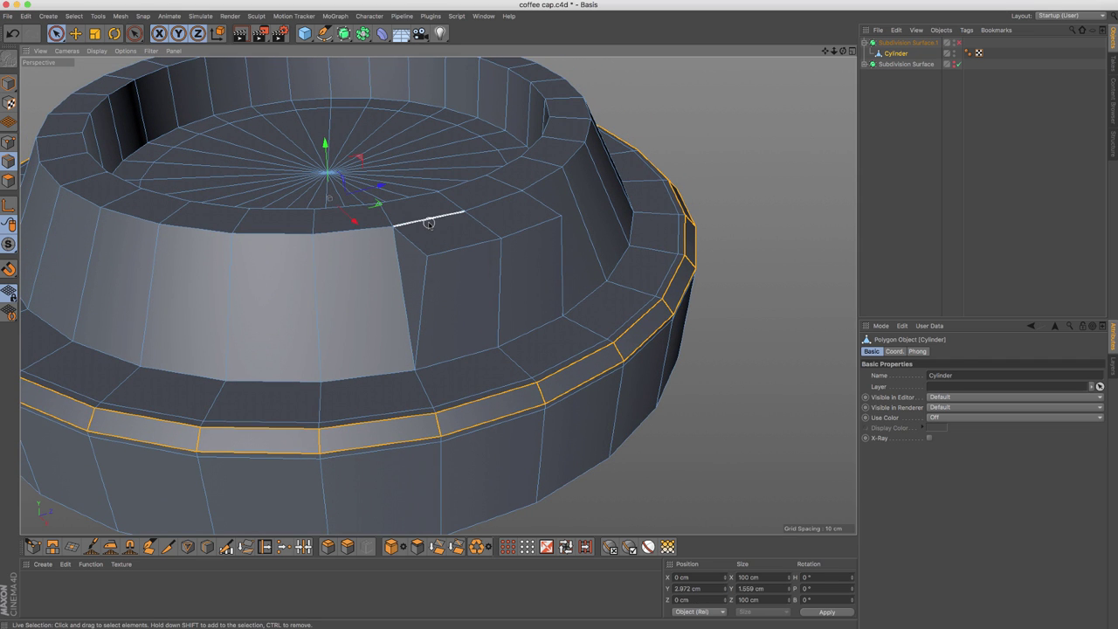
key("k")
key("l")
scroll(424, 224, "up", 2)
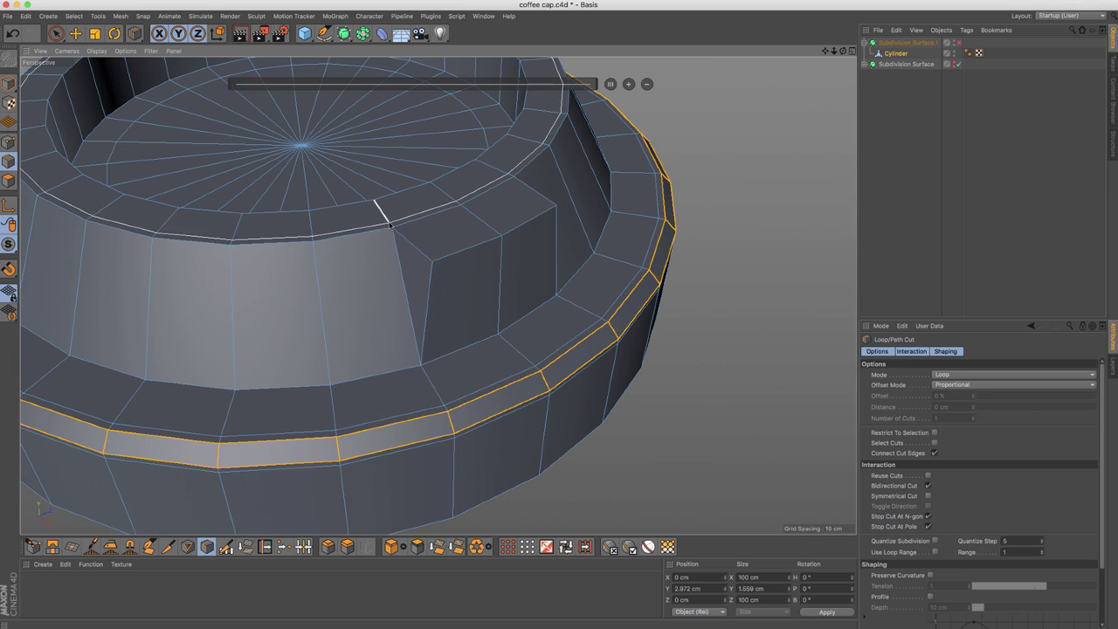
left_click(391, 225)
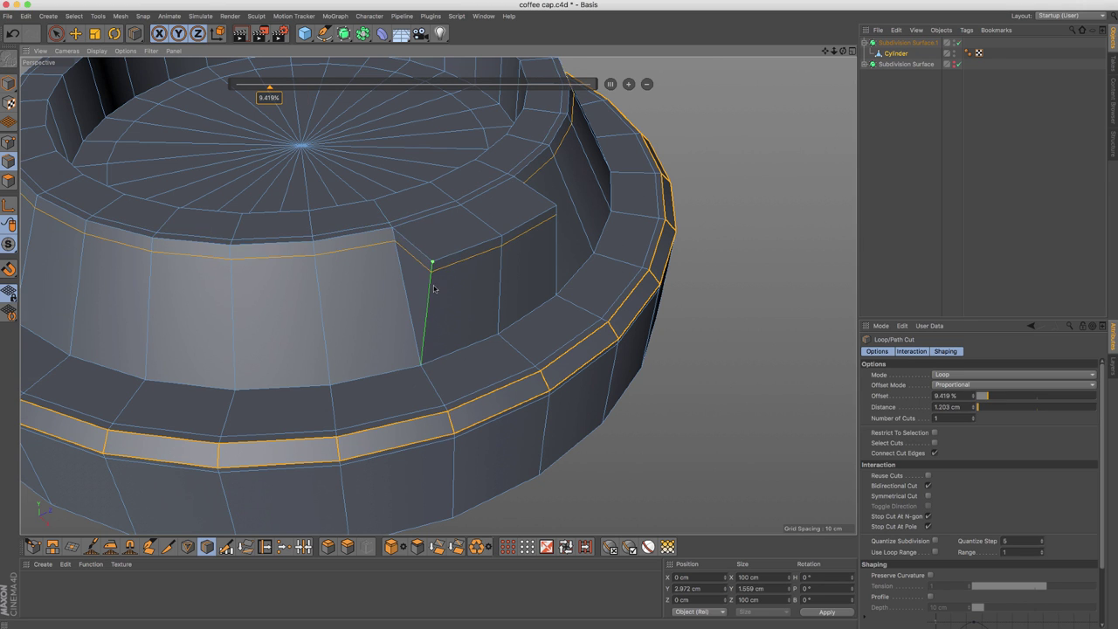
- Turn subdivision back on and compare the bump's upper corner with smoothing off and on
key("q")
left_click_drag(346, 271, 370, 240, "alt")
scroll(358, 254, "up", 3)
left_click(65, 39)
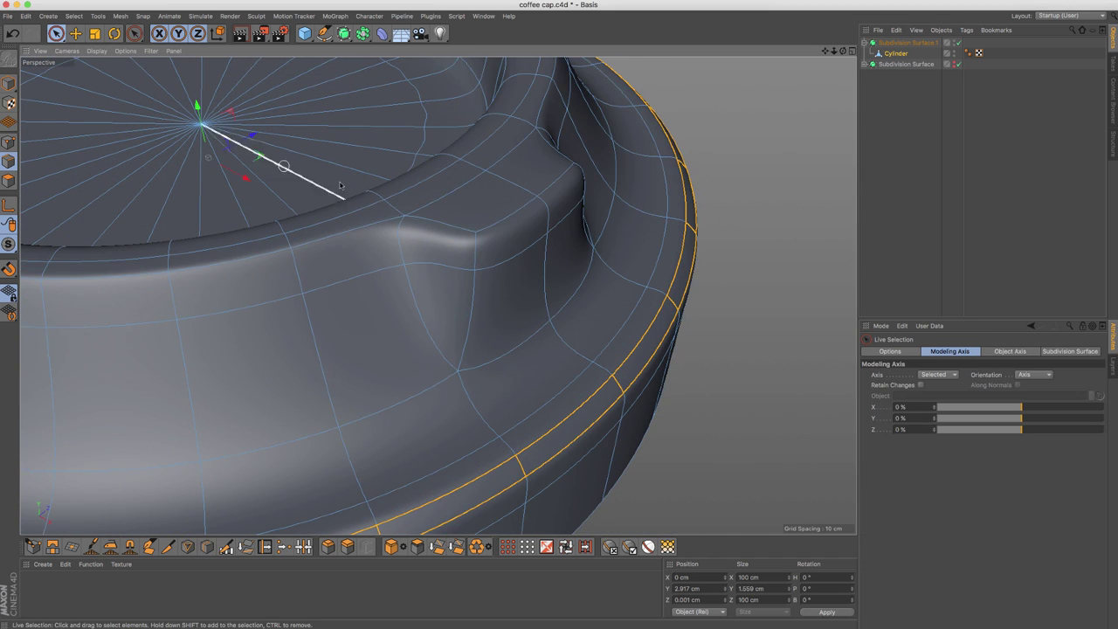
key("q")
key("q")
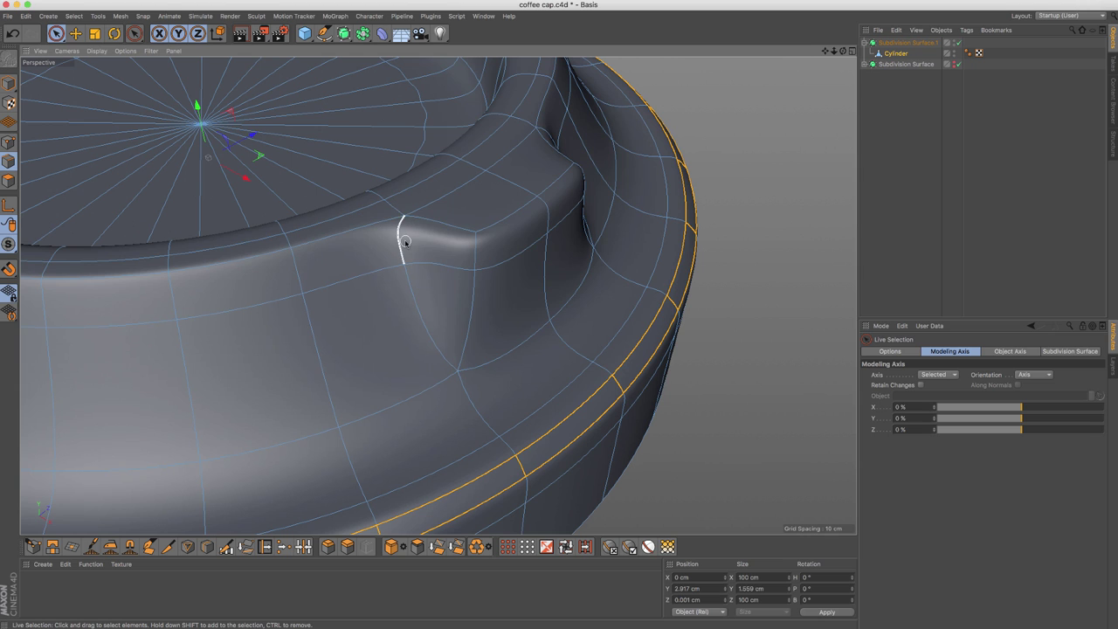
- Turn subdivision off and select the upper rim's top polygon loop together with the bump's two top polygons
key("ctrl+z")
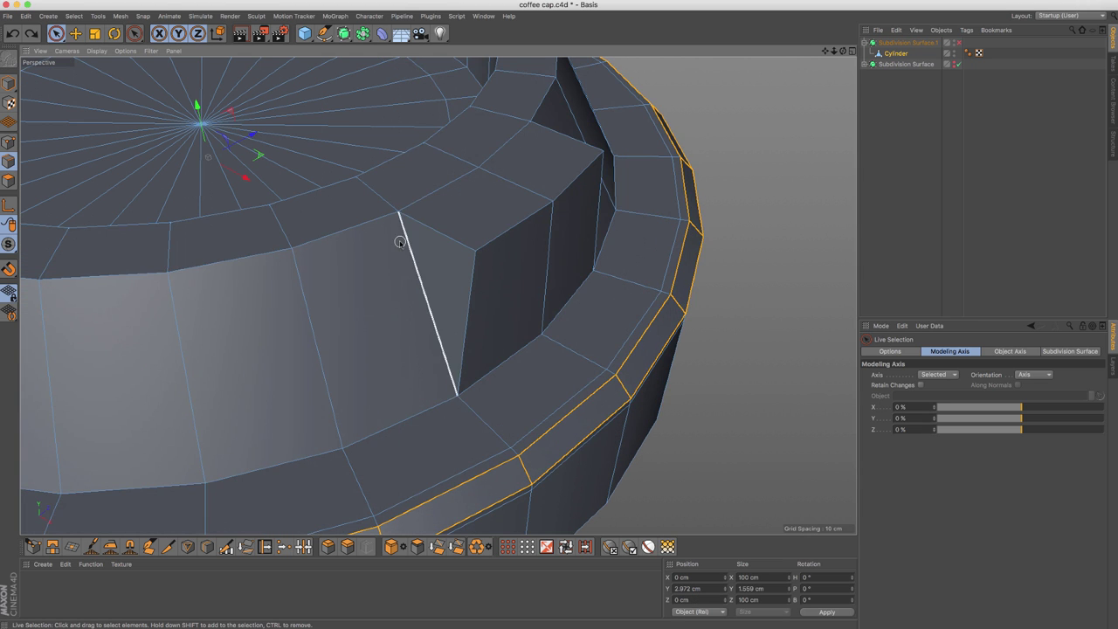
left_click_drag(432, 263, 429, 272, "alt")
middle_click_drag(429, 271, 458, 276, "alt")
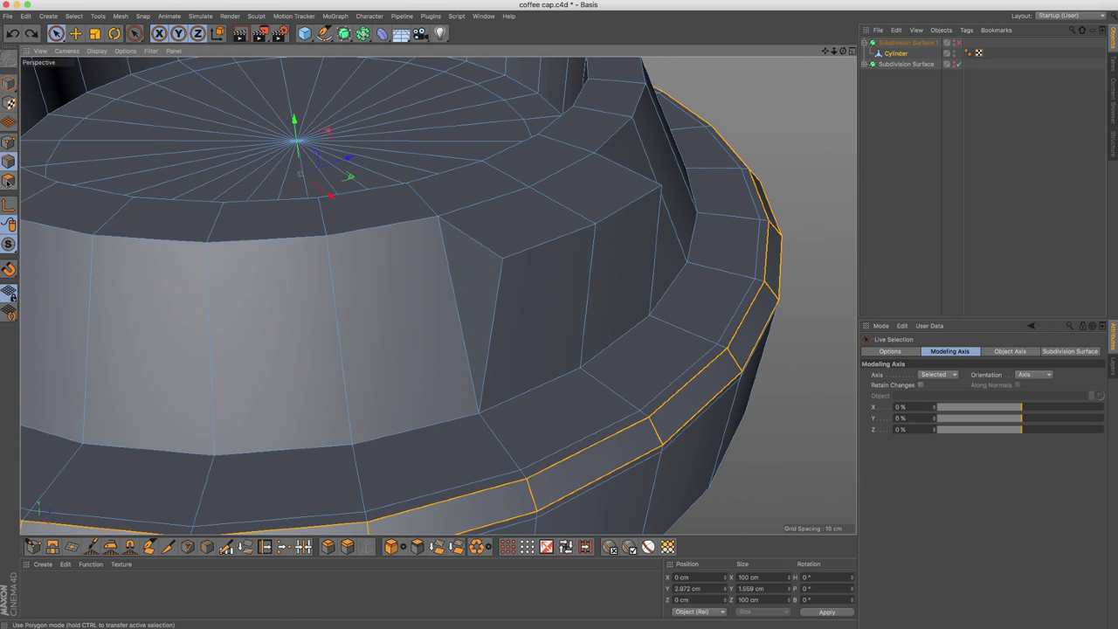
left_click(8, 181)
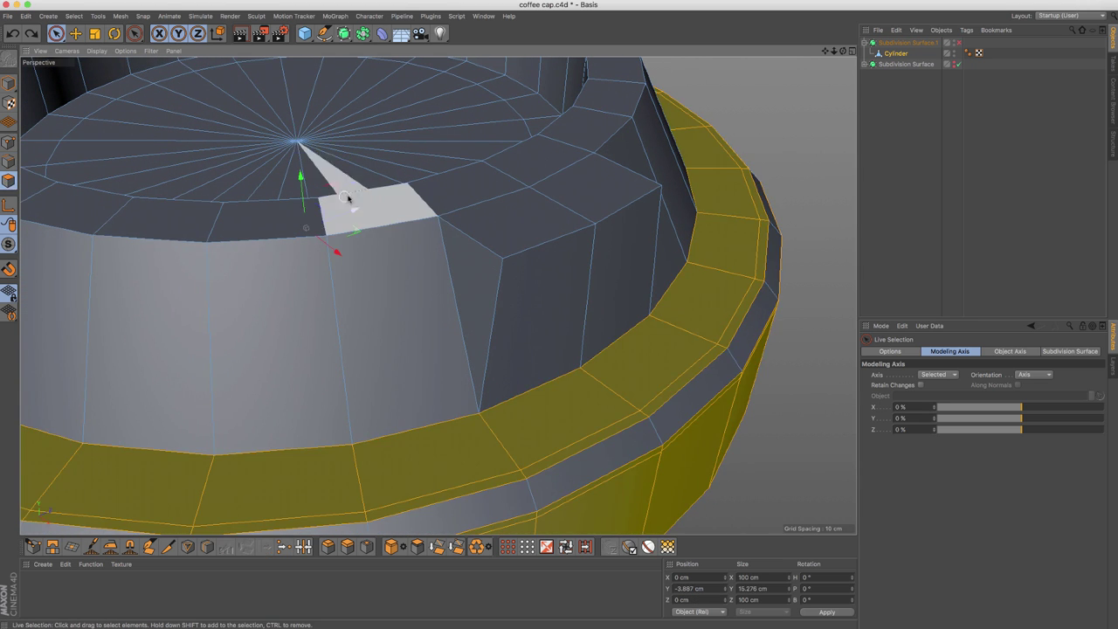
right_click(441, 199)
left_click(461, 222)
left_click(429, 205)
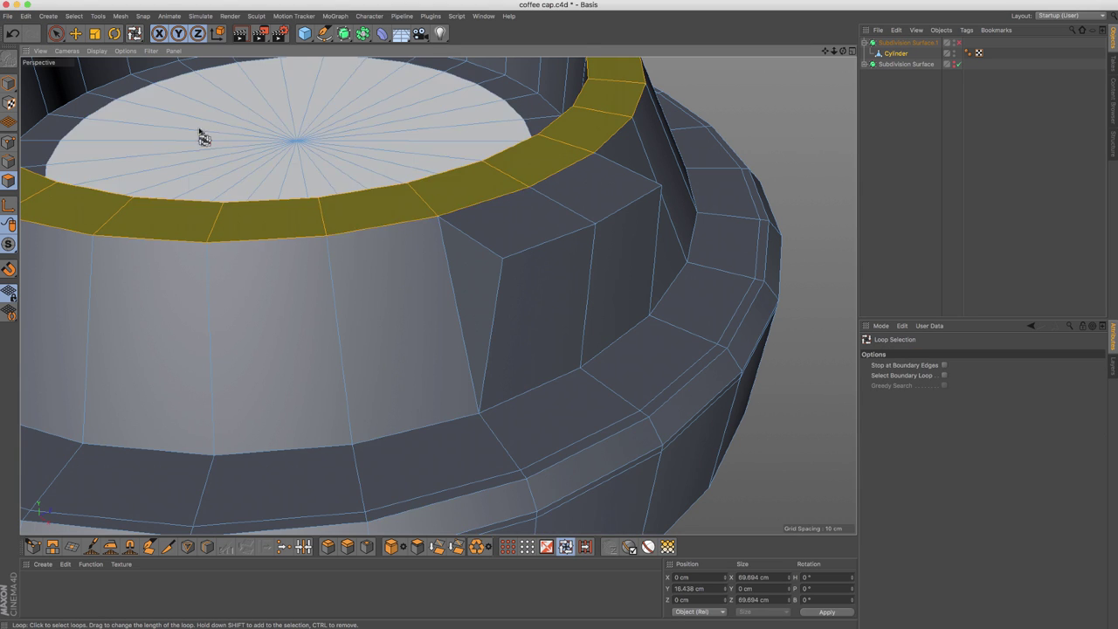
key("space")
left_click(572, 211, "shift")
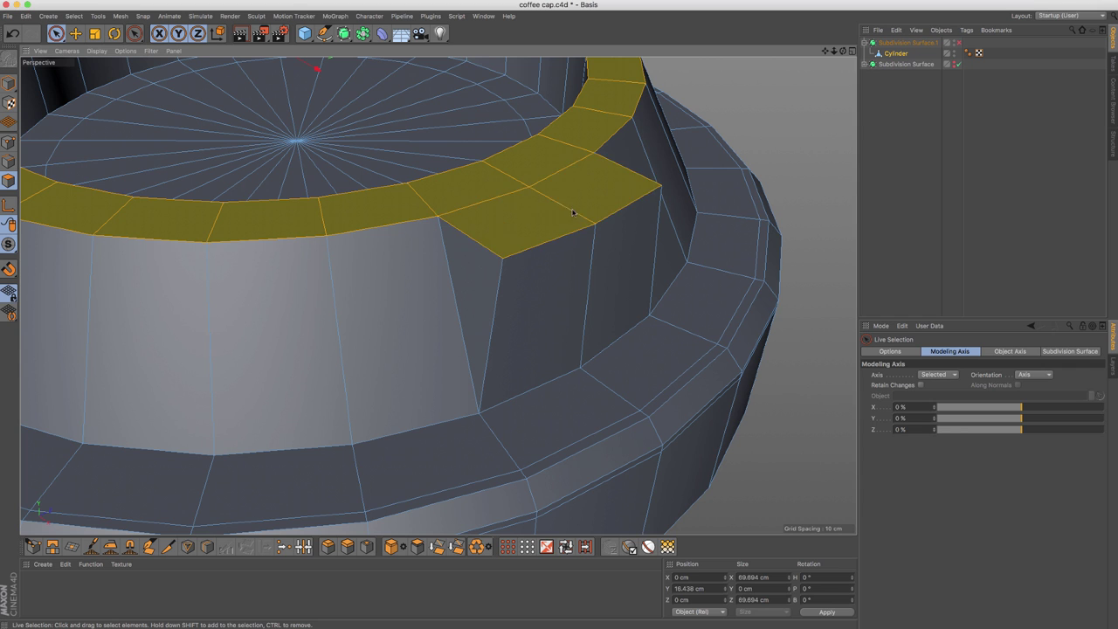
- Inset the selected top faces by 0.895 cm with Extrude Inner and check the result with subdivision on
left_click_drag(519, 190, 537, 241, "alt")
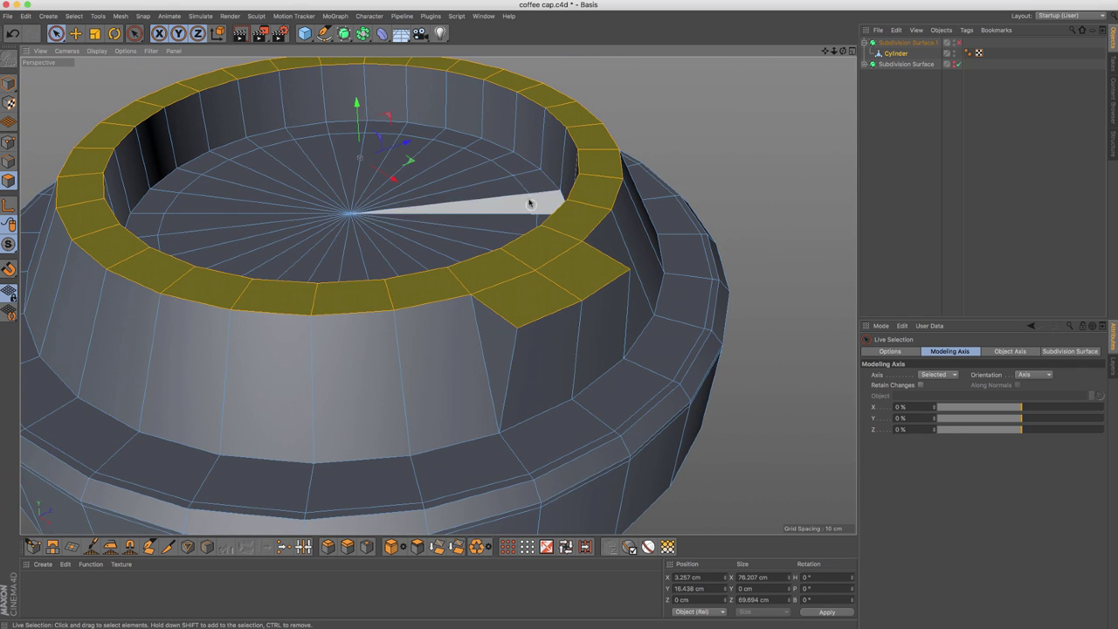
key("m")
key("w")
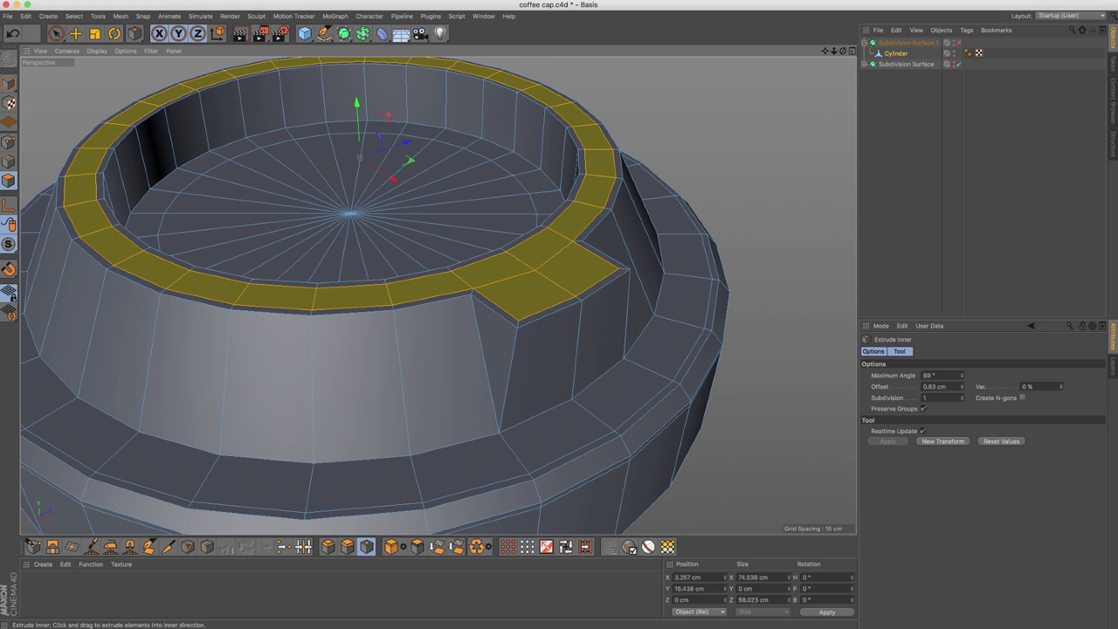
left_click_drag(588, 269, 586, 269)
key("q")
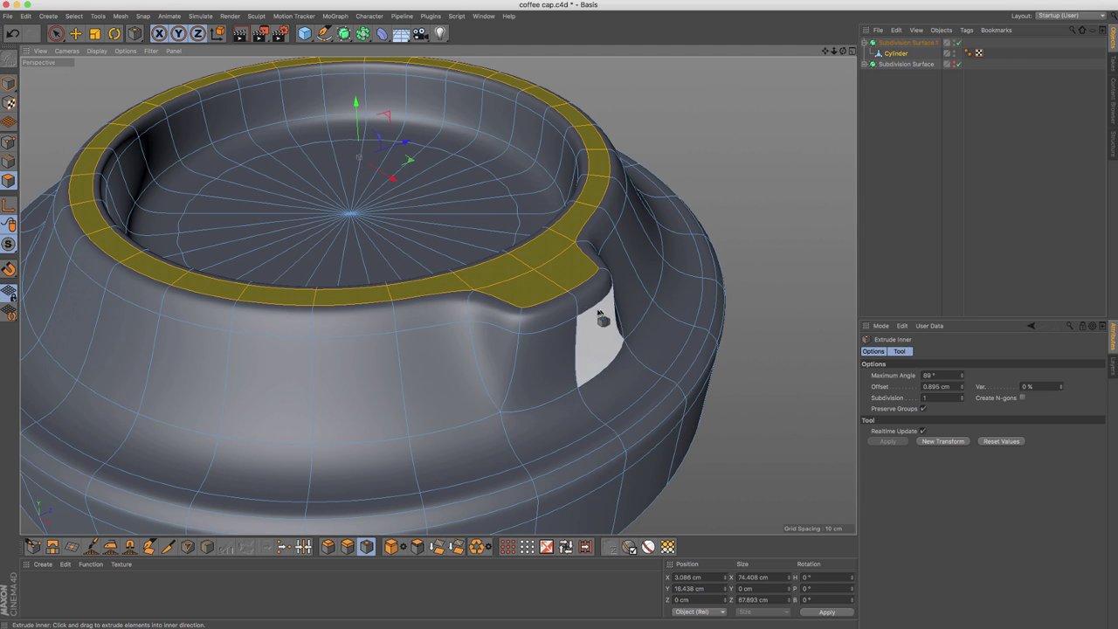
key("q")
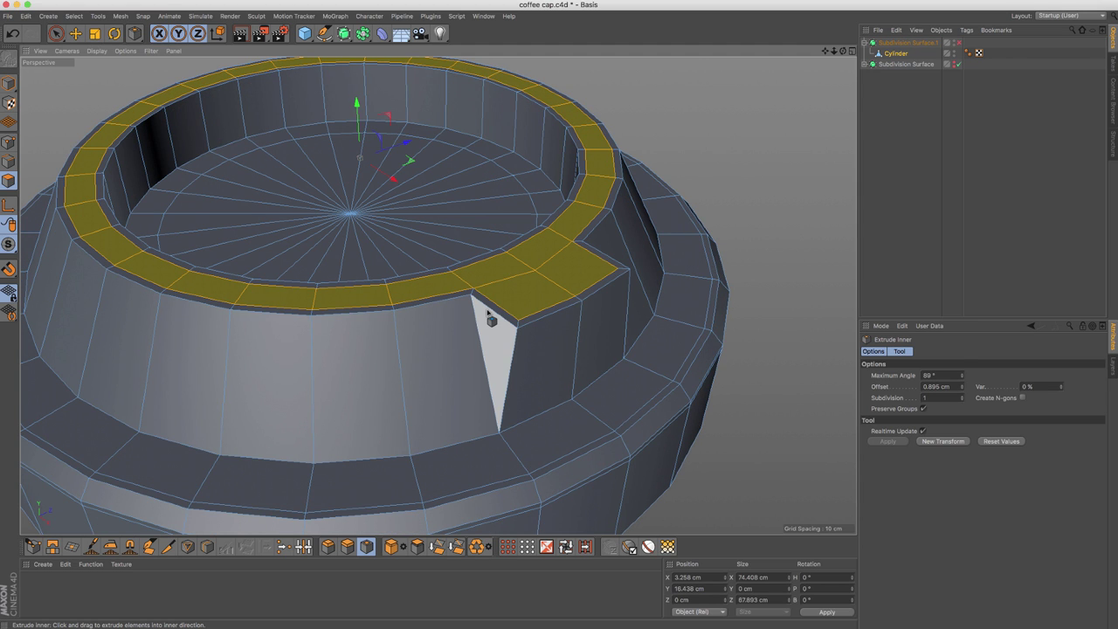
- Add a loop cut at 65.652% on the sloped wall, starting from the edge where it meets the bump
key("k")
key("l")
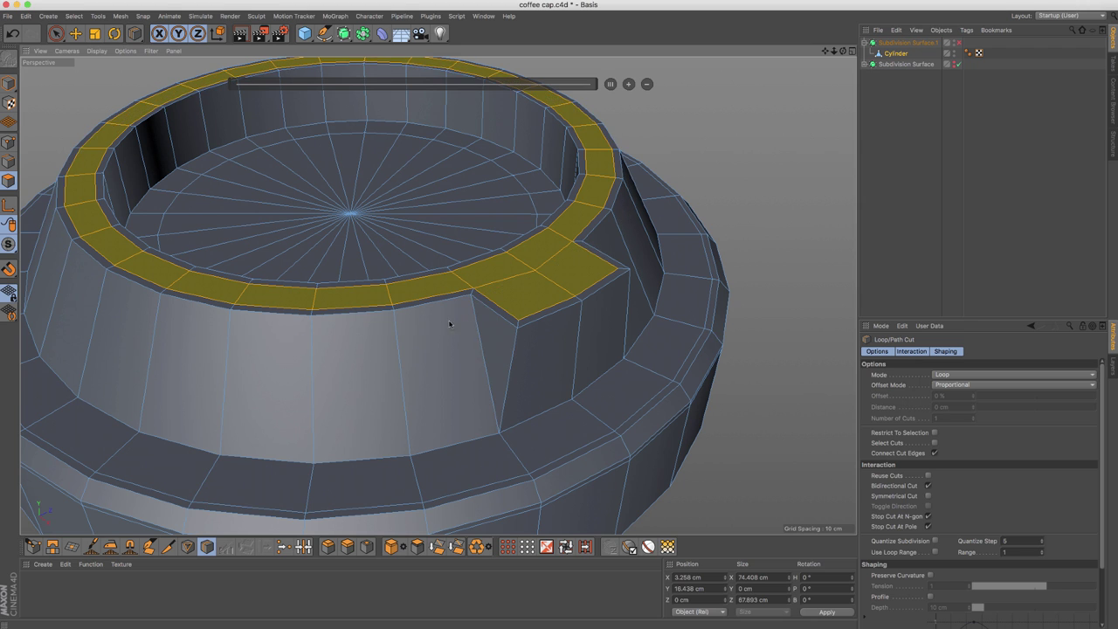
left_click_drag(439, 296, 446, 231, "alt")
right_click_drag(442, 289, 484, 287, "alt")
left_click_drag(484, 288, 482, 209, "alt")
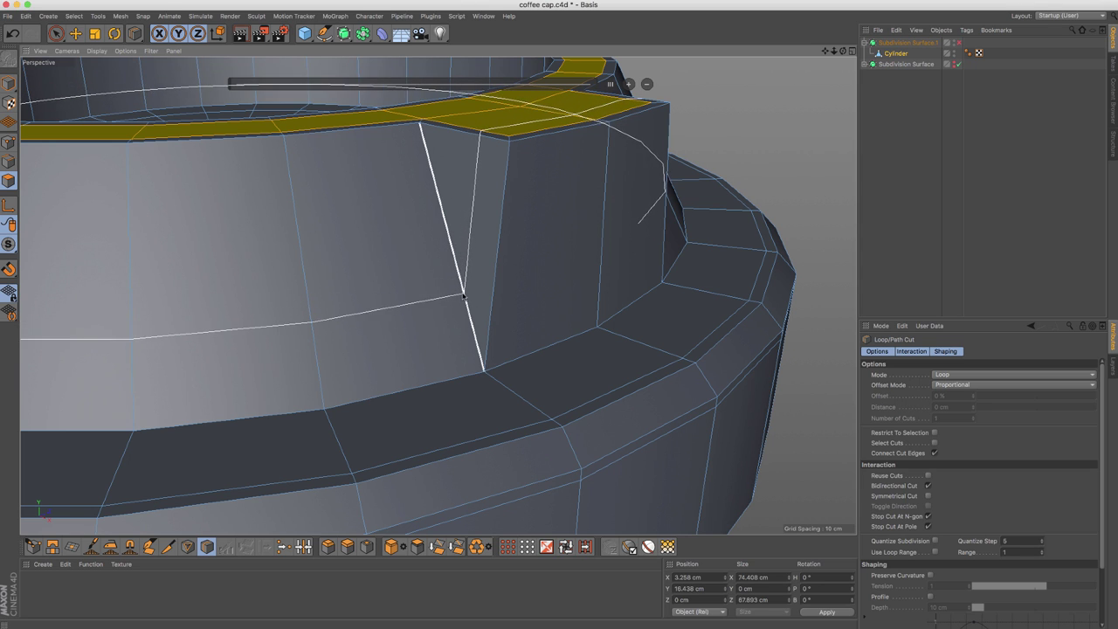
left_click(463, 297)
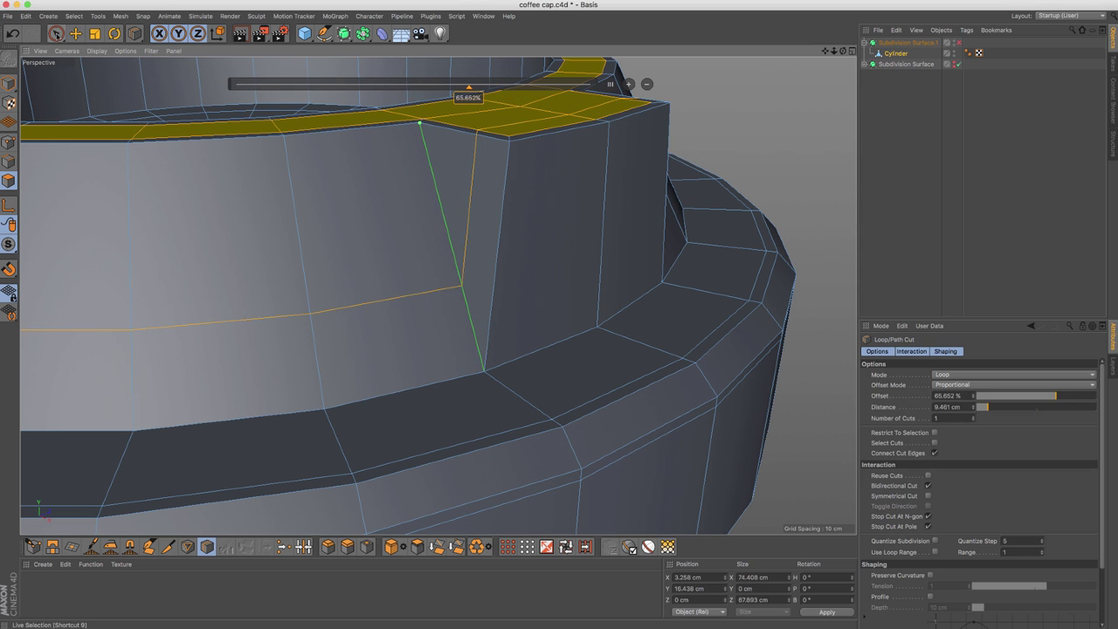
- Select the edges the new cut left across the bump's top and sides and dissolve them, keeping the cut on the wall
left_click(55, 33)
left_click(7, 163)
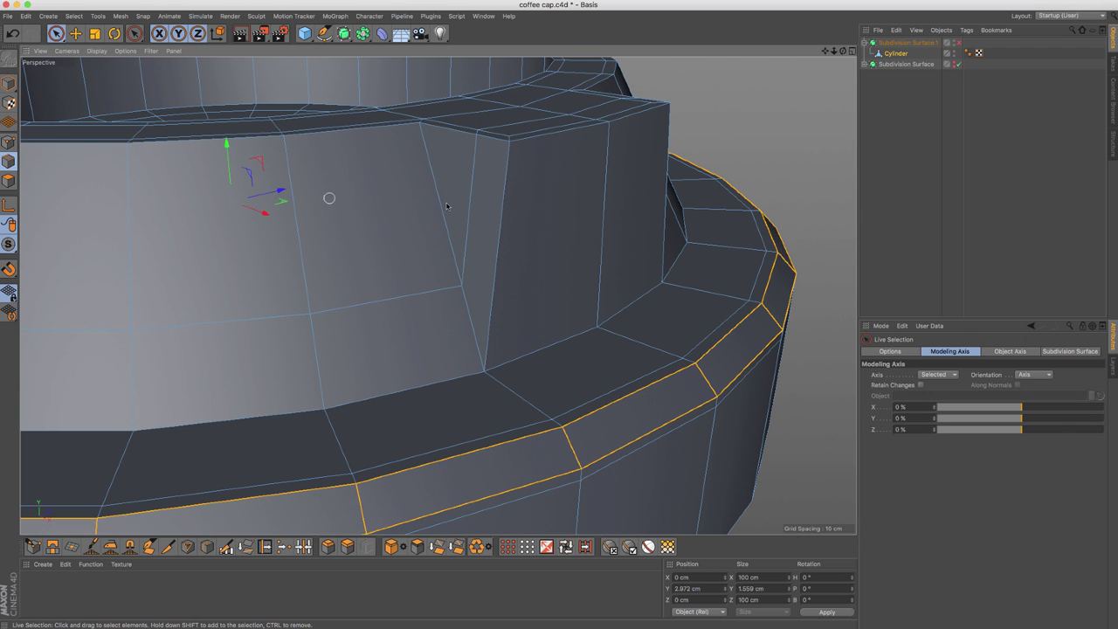
left_click(477, 210)
left_click_drag(539, 160, 509, 209, "alt")
right_click_drag(484, 114, 505, 110, "alt")
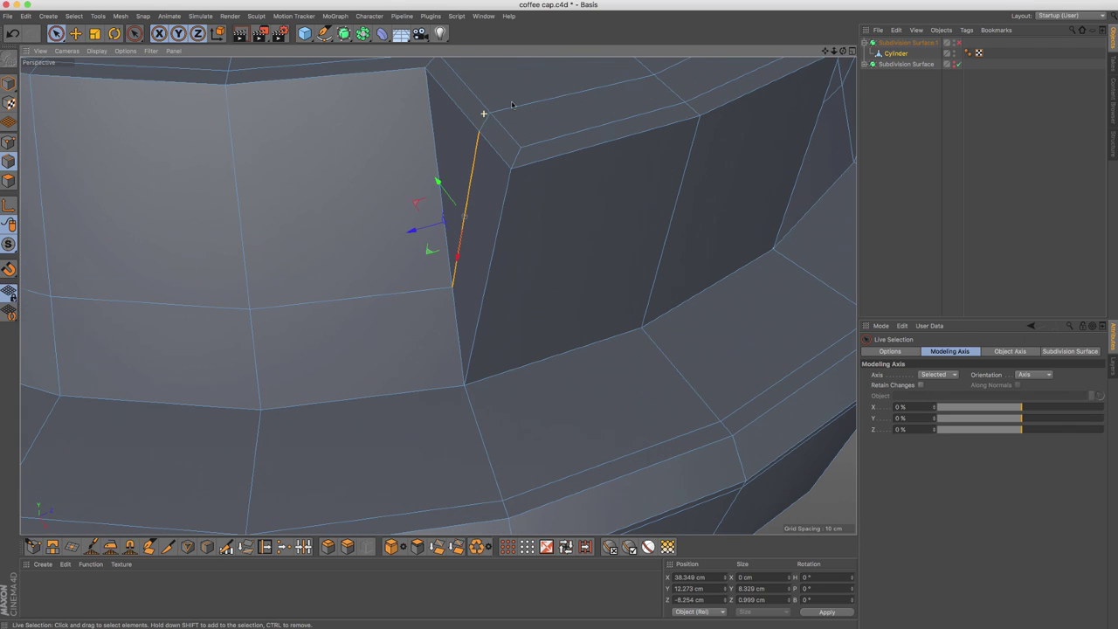
left_click_drag(482, 124, 437, 295, "shift")
left_click(532, 180, "shift")
mouse_move(610, 165)
left_mouse_down("alt")
mouse_move(550, 167)
mouse_move(614, 171)
left_mouse_up("alt")
scroll(666, 190, "up", 2)
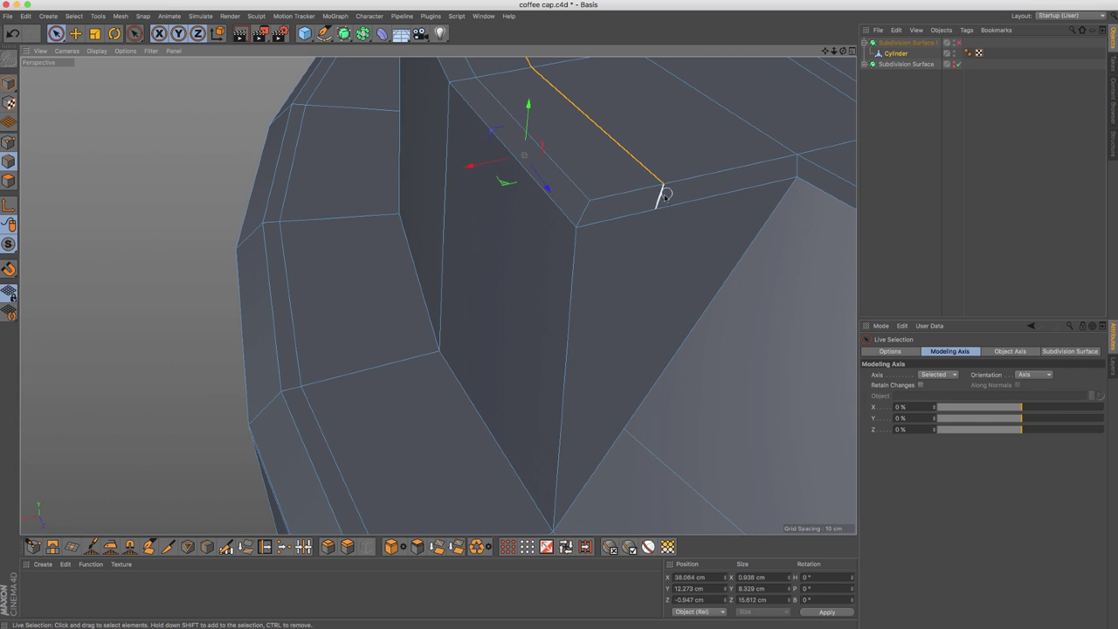
key("u")
key("z")
- Compare the bump with subdivision on and off and add a loop cut at 5.175% just below the upper edge of the wall and bump
left_click_drag(521, 224, 638, 221, "alt")
scroll(522, 245, "down", 4)
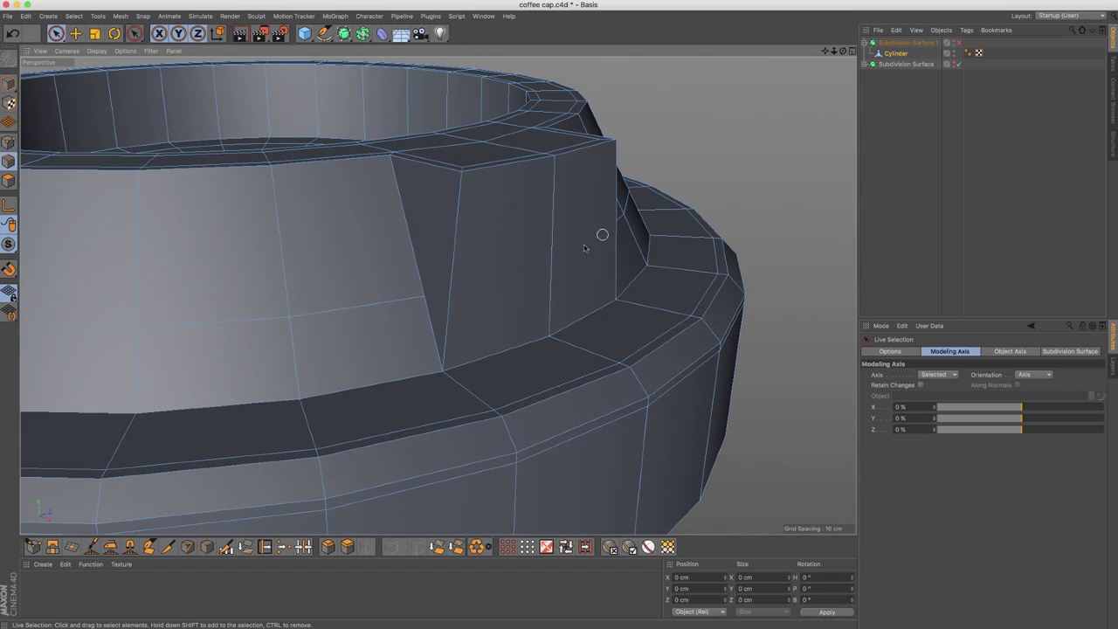
left_click_drag(422, 224, 749, 263, "alt")
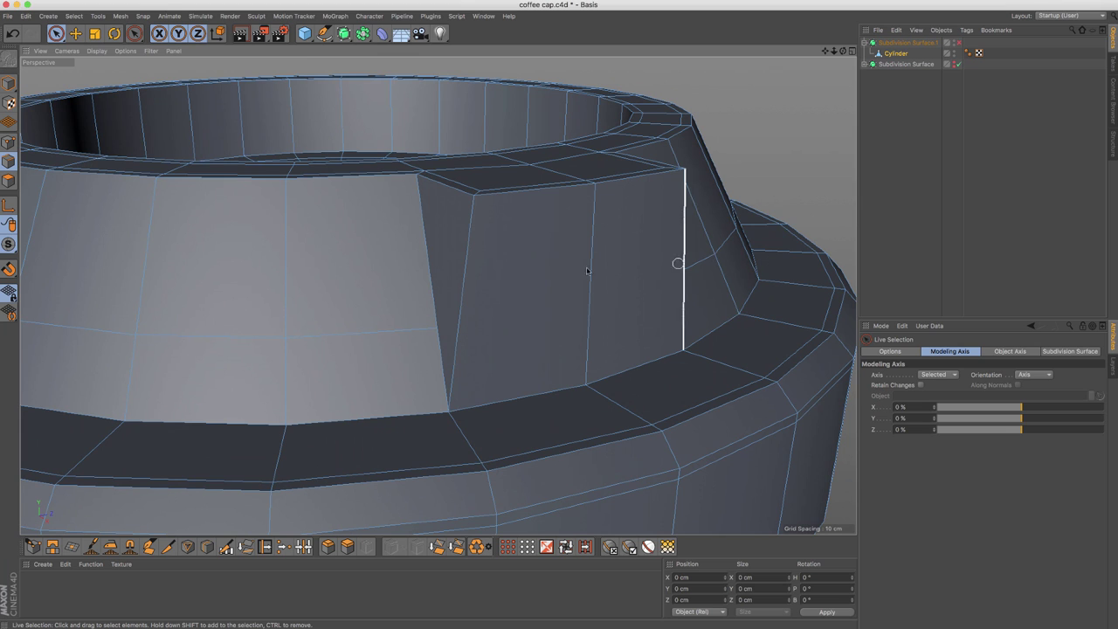
key("q")
key("q")
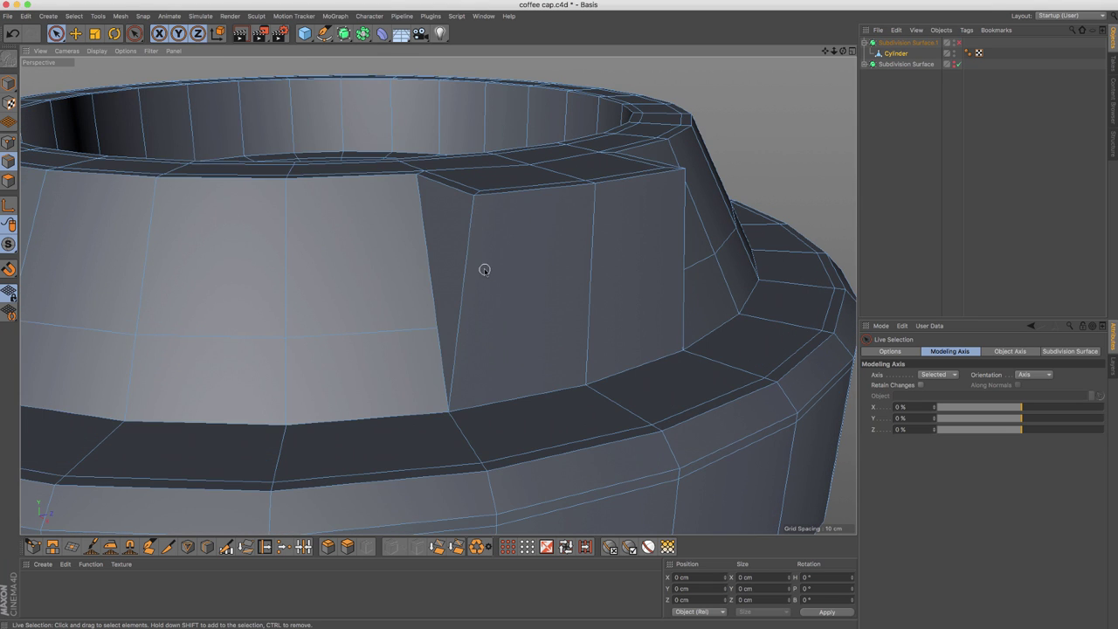
left_click_drag(474, 254, 495, 259, "alt")
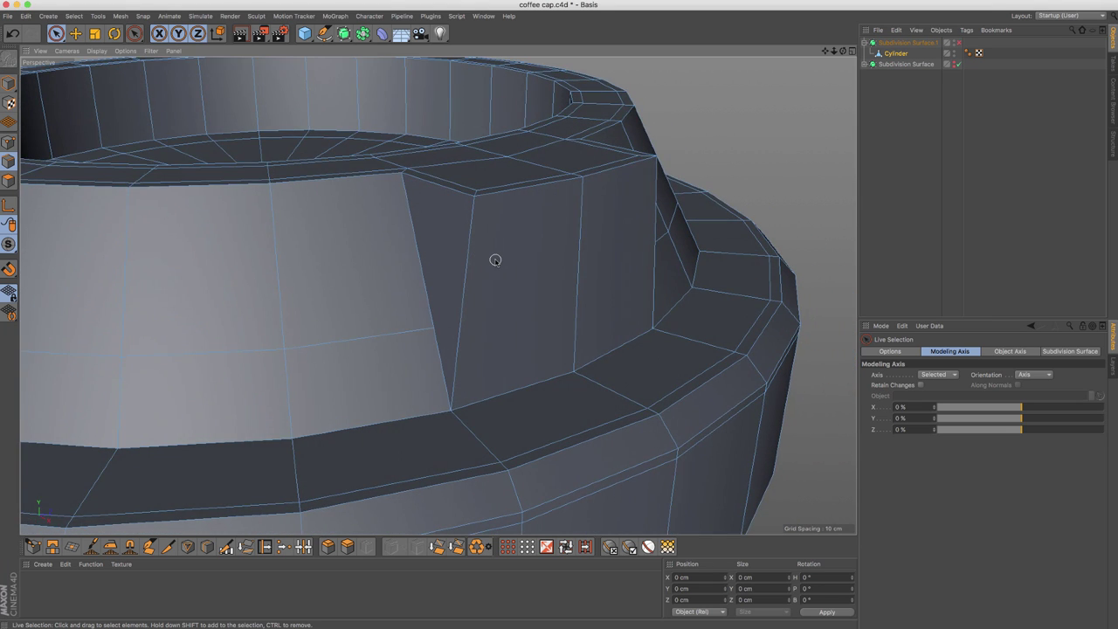
key("k")
key("l")
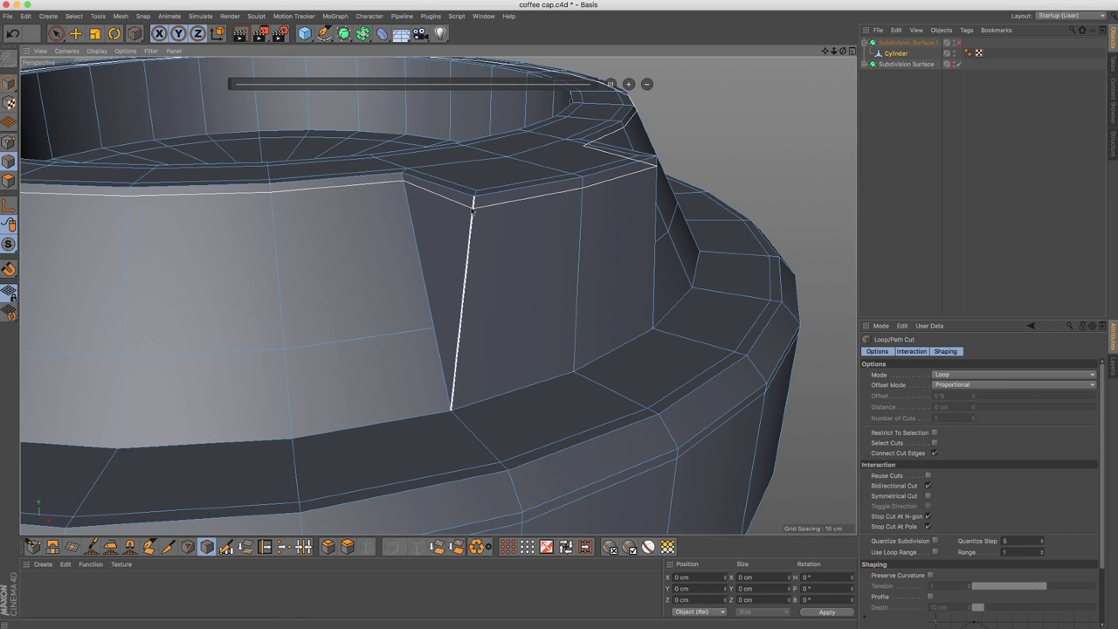
left_click(472, 208)
- Compare the upper edge of the bump and rim with subdivision on and off
right_click_drag(519, 200, 449, 212, "alt")
left_click_drag(449, 212, 509, 290, "alt")
key("q")
key("q")
key("q")
key("q")
key("q")
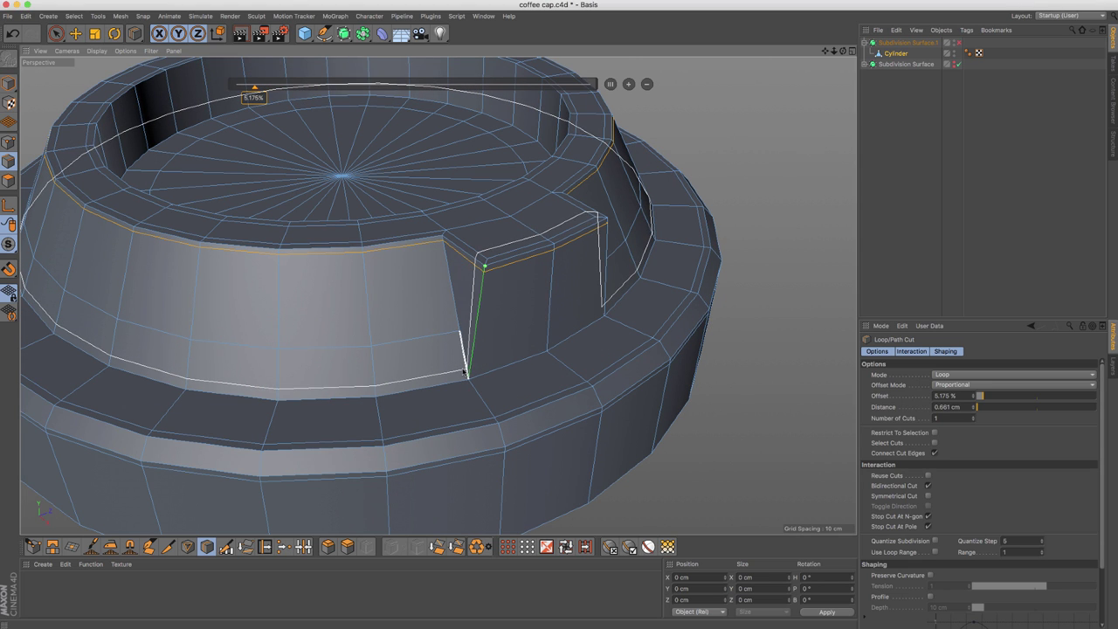
- Try a loop cut at 73.395% along the wall's base and over the bump's top, and undo it
left_click(463, 369)
key("q")
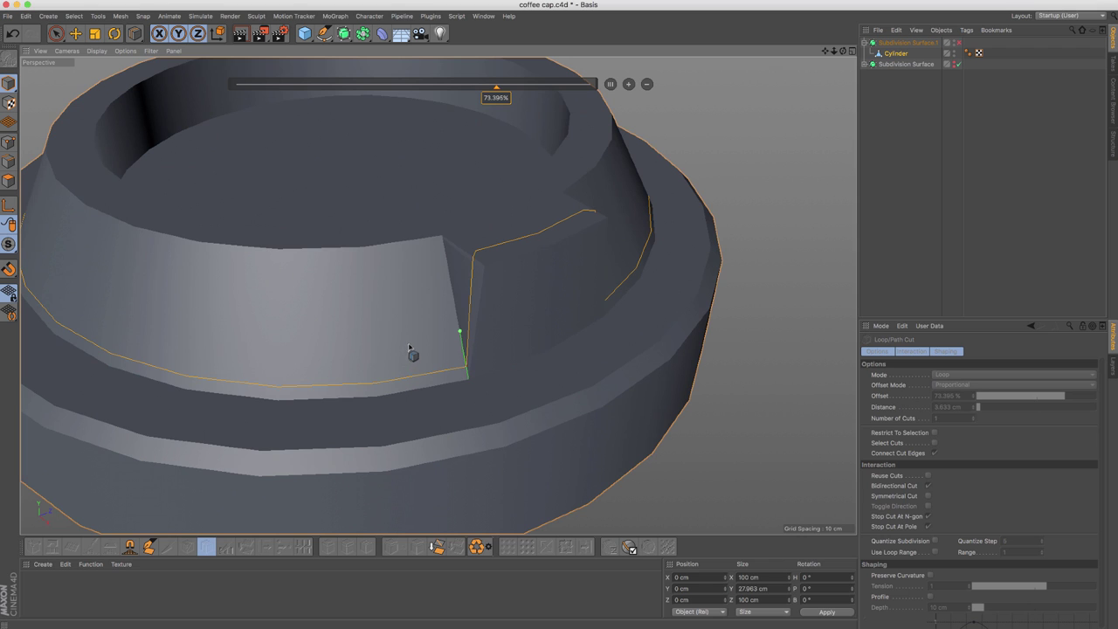
left_click_drag(385, 315, 416, 285, "alt")
key("super+z")
left_click(9, 163)
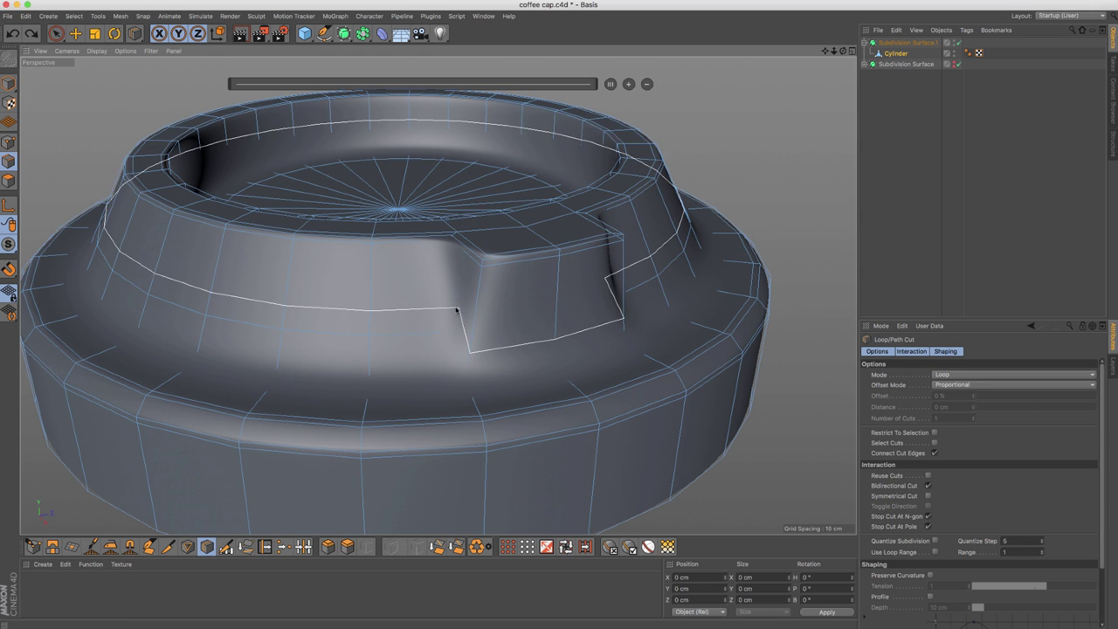
- Turn subdivision off, add a loop cut around the wall across the bump's lower front face, and turn subdivision back on
key("q")
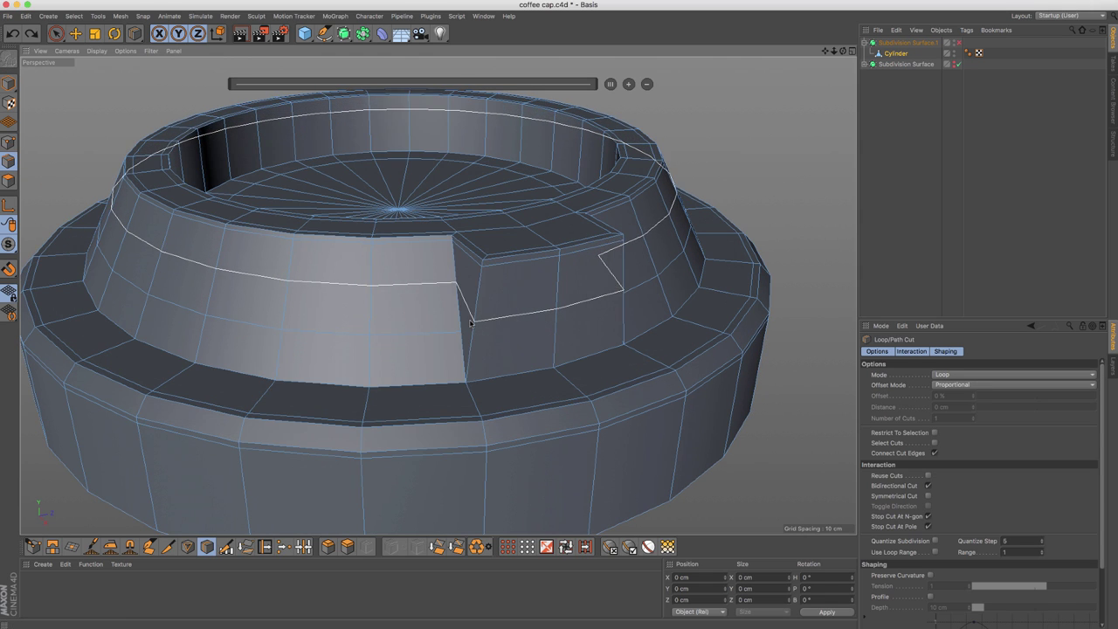
left_click(472, 349)
key("q")
- Deselect everything in Model mode and examine the smoothed bump and its lower corner
left_click_drag(444, 291, 383, 290, "alt")
left_click(56, 35)
left_click(9, 84)
left_click(114, 119)
left_click_drag(333, 193, 394, 200, "alt")
left_click_drag(439, 296, 486, 274, "alt")
scroll(487, 275, "up", 5)
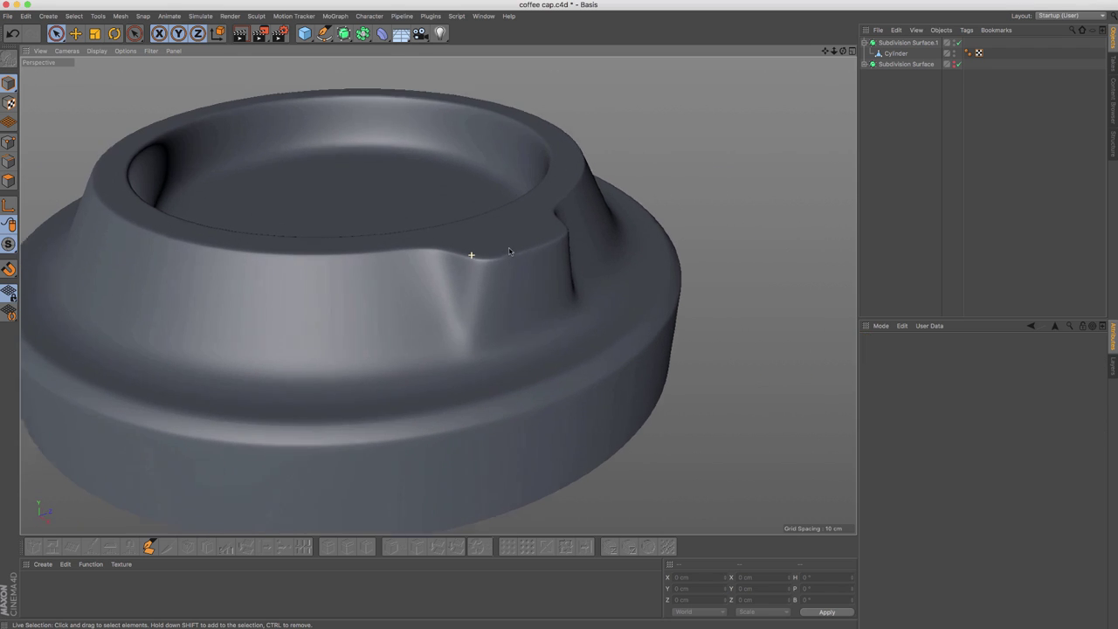
- Reactivate the Cylinder in edge mode with subdivision turned off
left_click(895, 53)
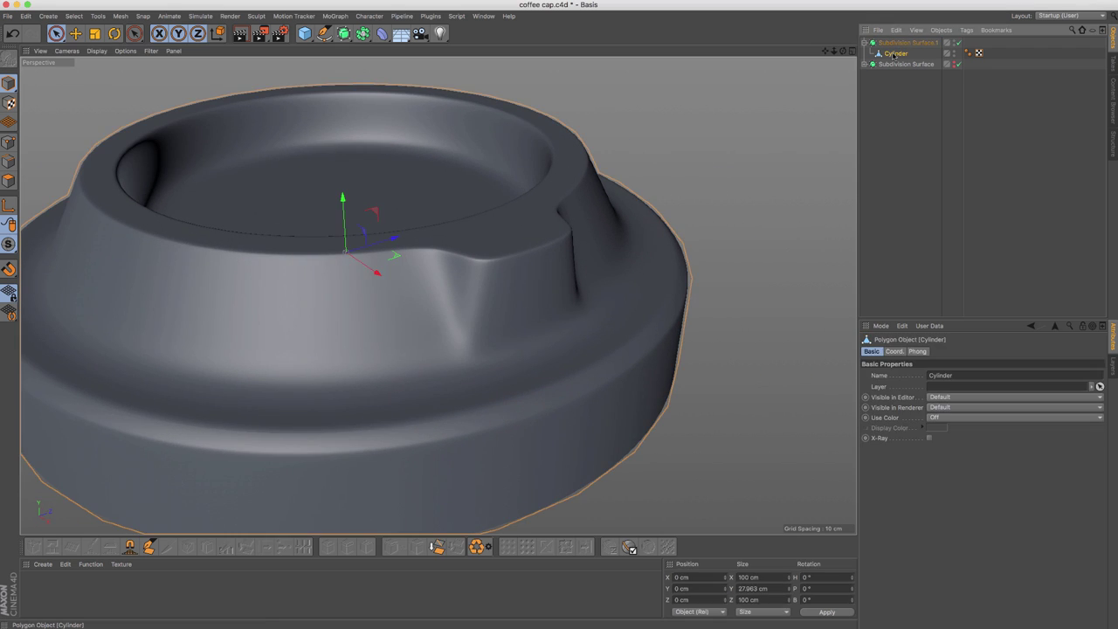
left_click(9, 164)
key("super+z")
key("q")
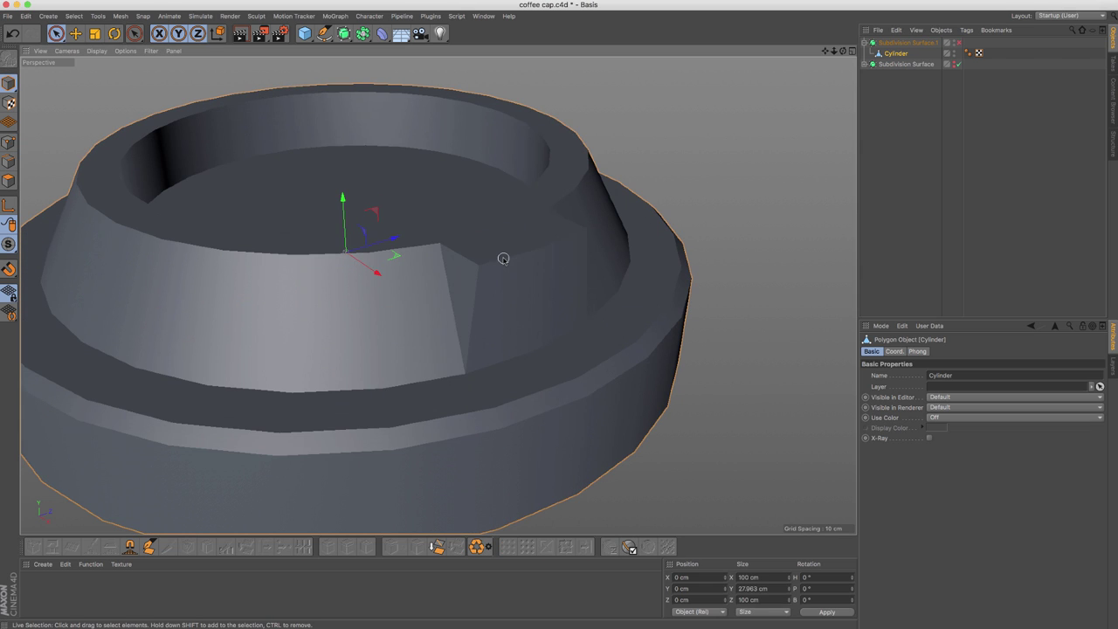
key("Return")
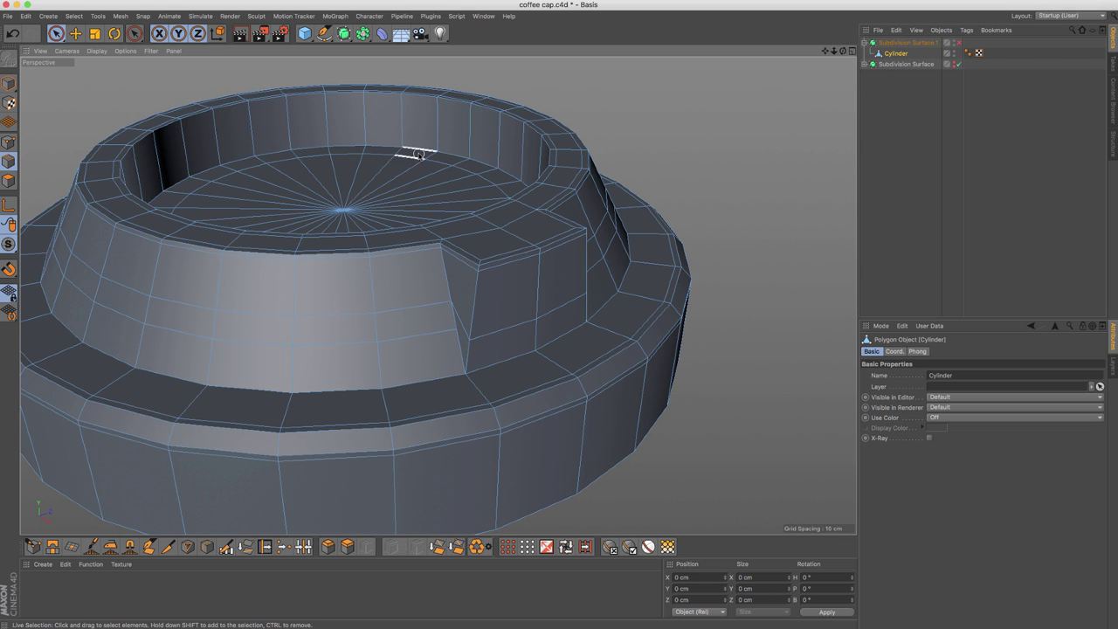
- Add a loop cut at 67.84% along the bump's top and another along the top of the rim near its inner edge
scroll(530, 232, "up", 6)
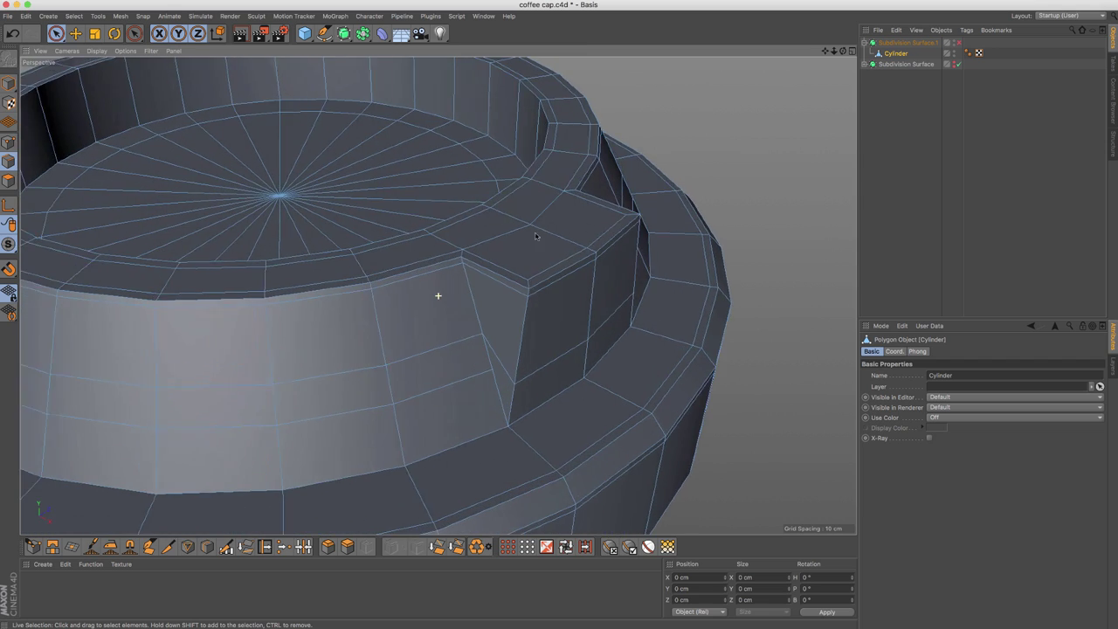
left_click_drag(530, 236, 547, 257, "alt")
middle_click_drag(547, 257, 521, 238, "alt")
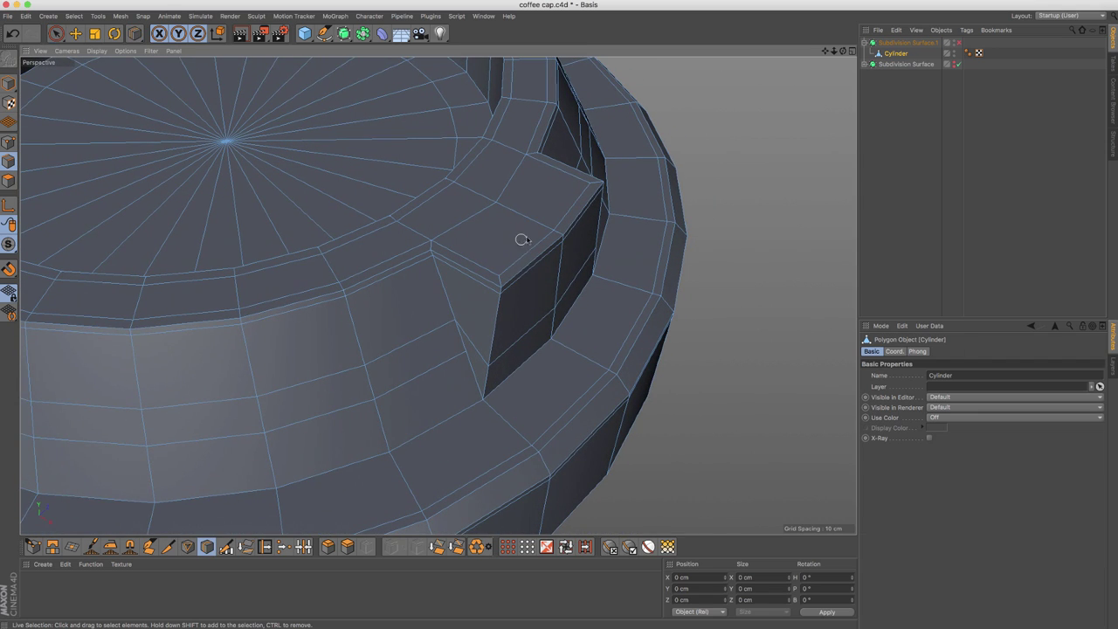
key("k")
key("l")
mouse_move(493, 267)
left_mouse_down("alt")
mouse_move(475, 257)
mouse_move(488, 260)
left_mouse_up("alt")
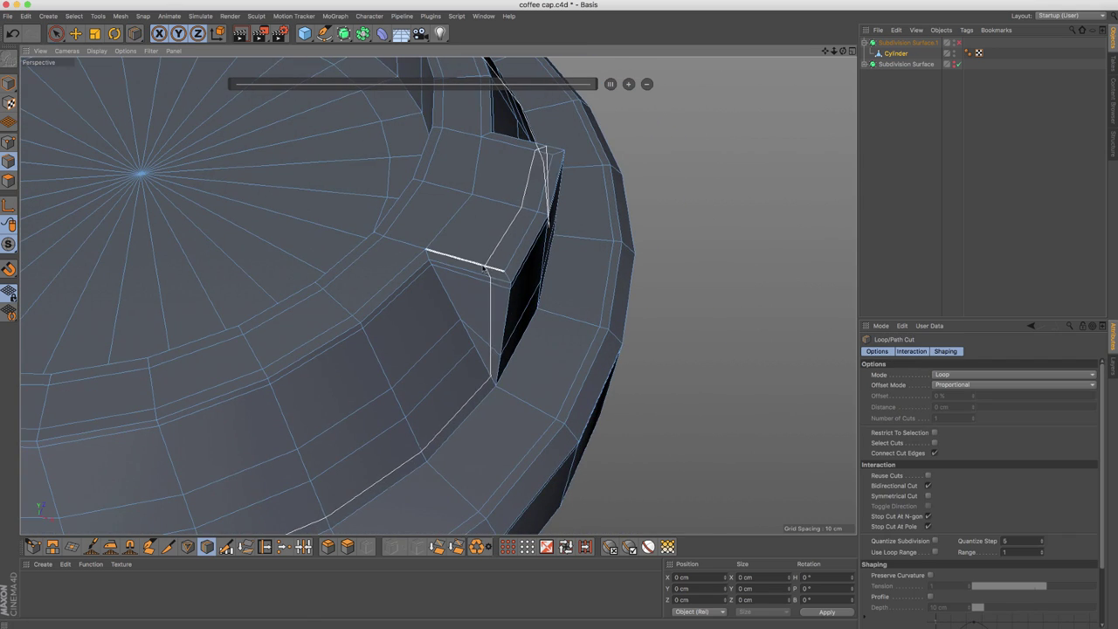
left_click(484, 266)
left_click_drag(430, 236, 450, 250, "alt")
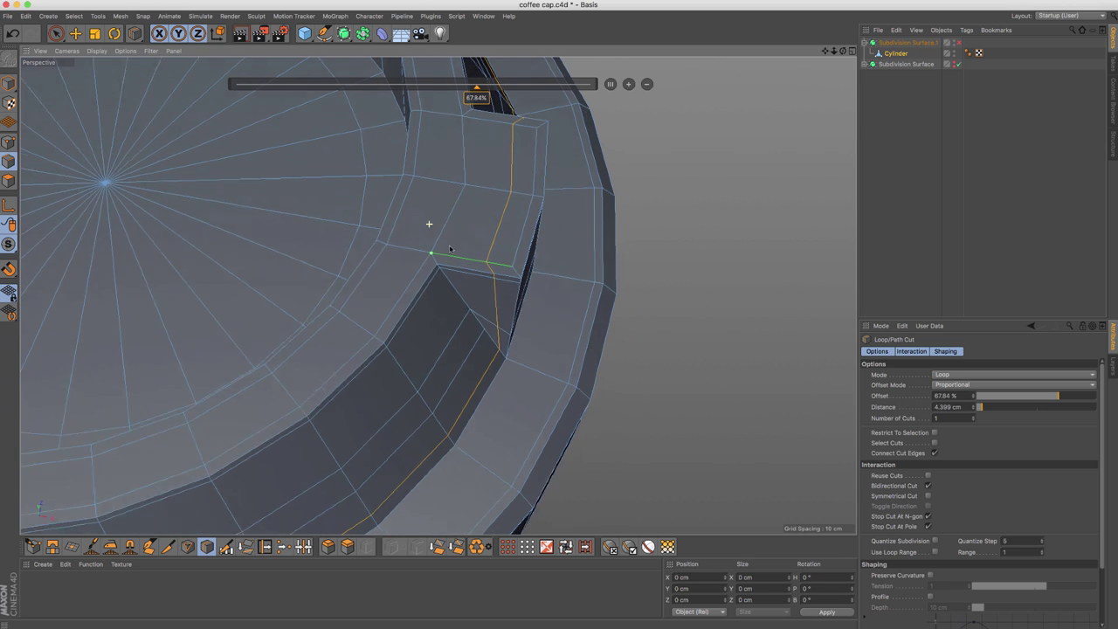
left_click(435, 179)
- Select the four polygons in the middle of the bump's top and inset them by 0.53 cm with Extrude Inner
key("space")
key("Return")
mouse_move(492, 230)
left_mouse_down()
mouse_move(476, 178)
mouse_move(447, 202)
mouse_move(419, 140)
left_mouse_up()
scroll(489, 136, "up", 3)
mouse_move(489, 135)
left_mouse_down("alt")
mouse_move(422, 188)
mouse_move(420, 224)
mouse_move(407, 223)
mouse_move(456, 236)
left_mouse_up("alt")
key("m")
key("w")
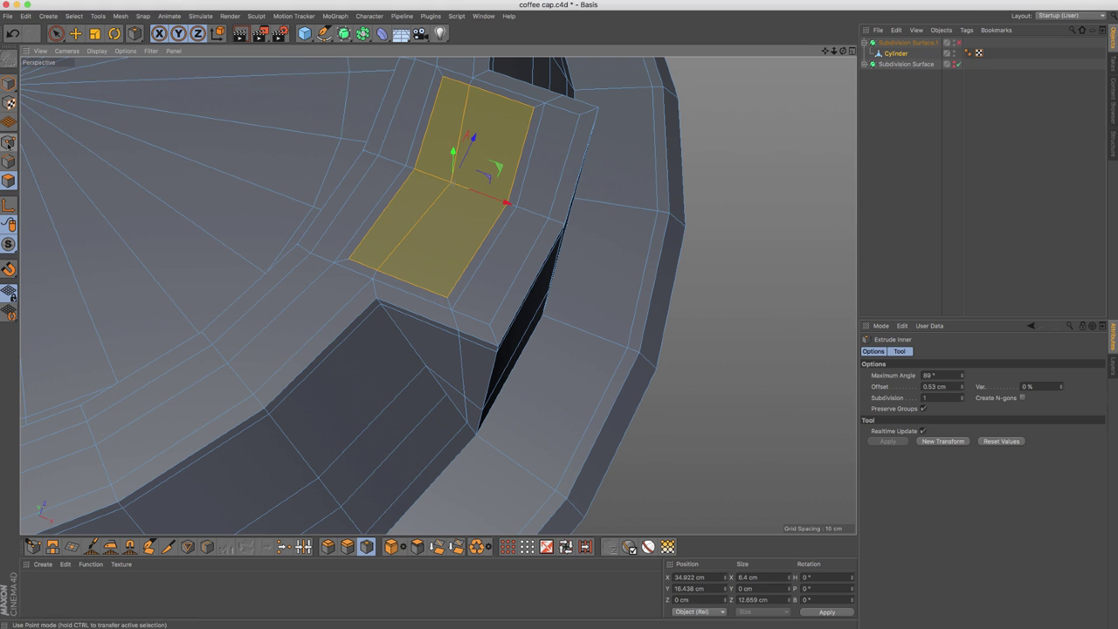
- Slide the point beside the bump's inner corner by about 12.8% in point mode and return to the polygon selection
left_click(8, 143)
key("m")
key("o")
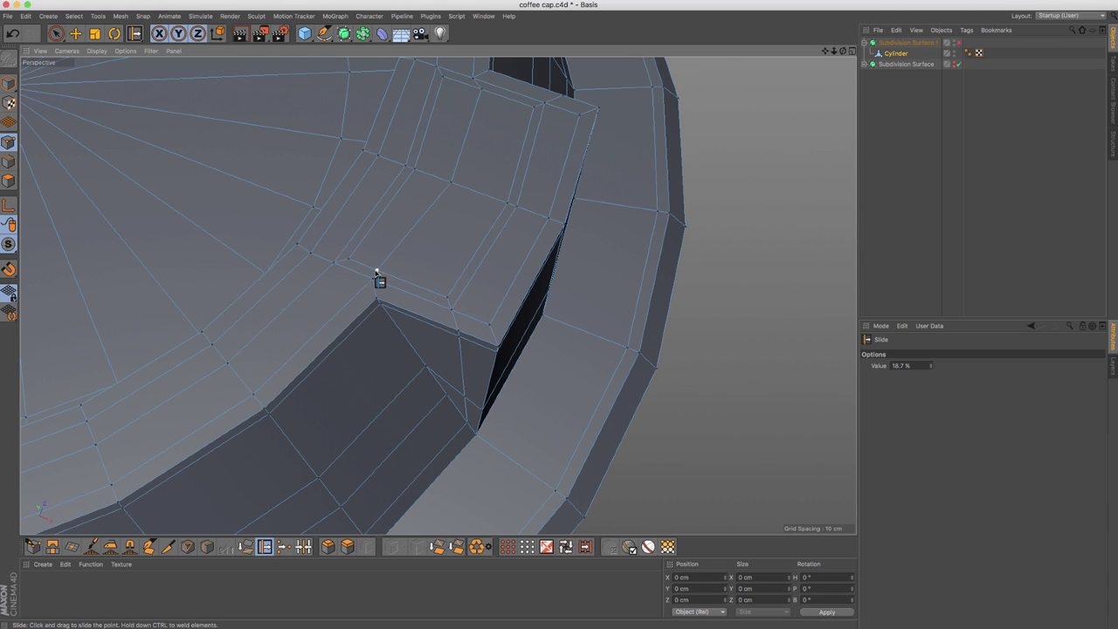
left_click_drag(391, 277, 395, 279)
mouse_move(436, 181)
left_mouse_down("alt")
mouse_move(463, 185)
mouse_move(452, 180)
left_mouse_up("alt")
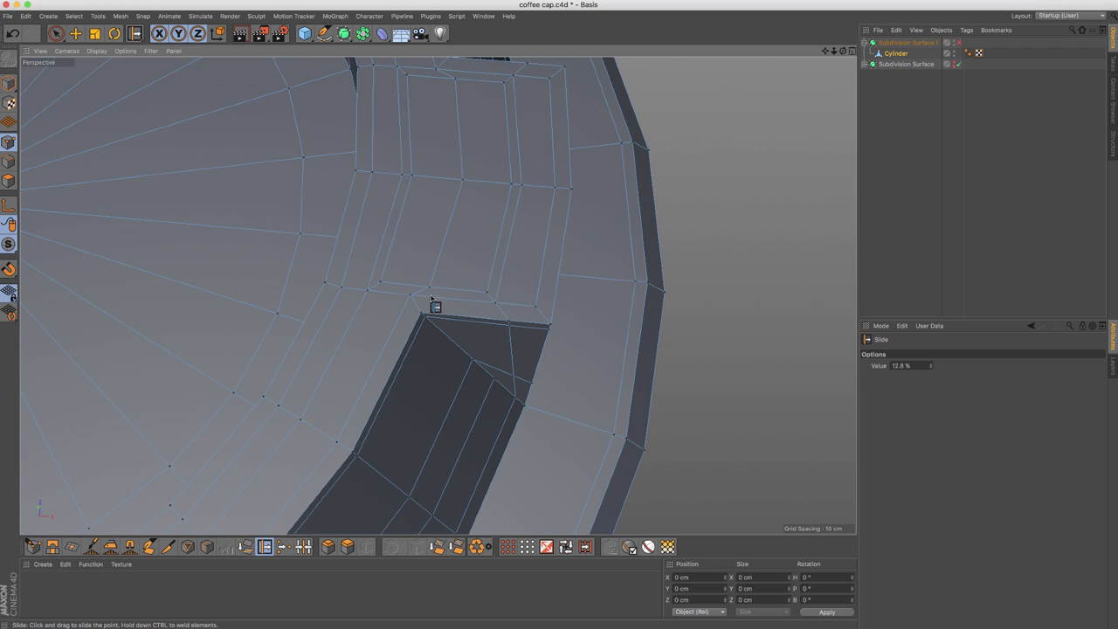
left_click_drag(461, 287, 386, 224, "alt")
key("Return")
key("Return")
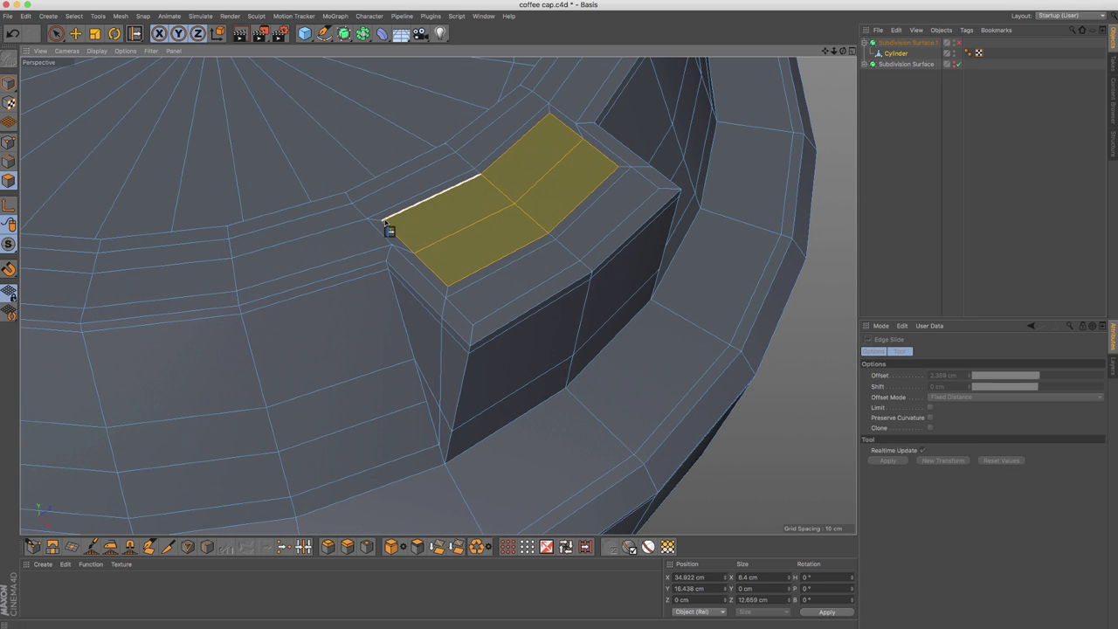
- Inset the four selected polygons on the bump's top by 0.375 cm, extrude them downward and delete them
key("m")
key("w")
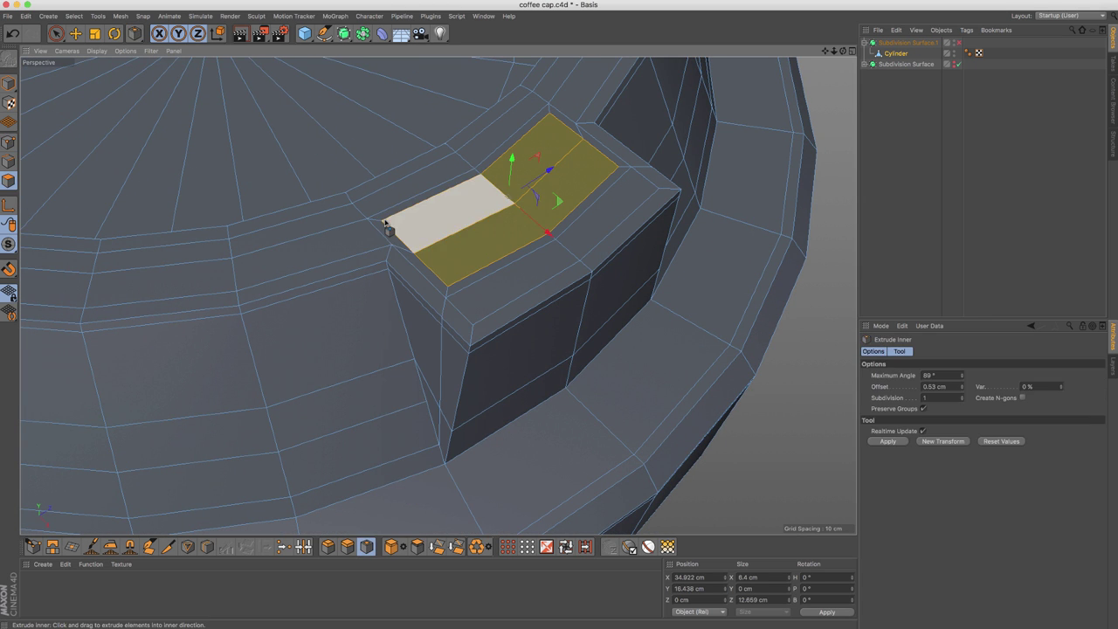
left_click_drag(386, 221, 403, 221)
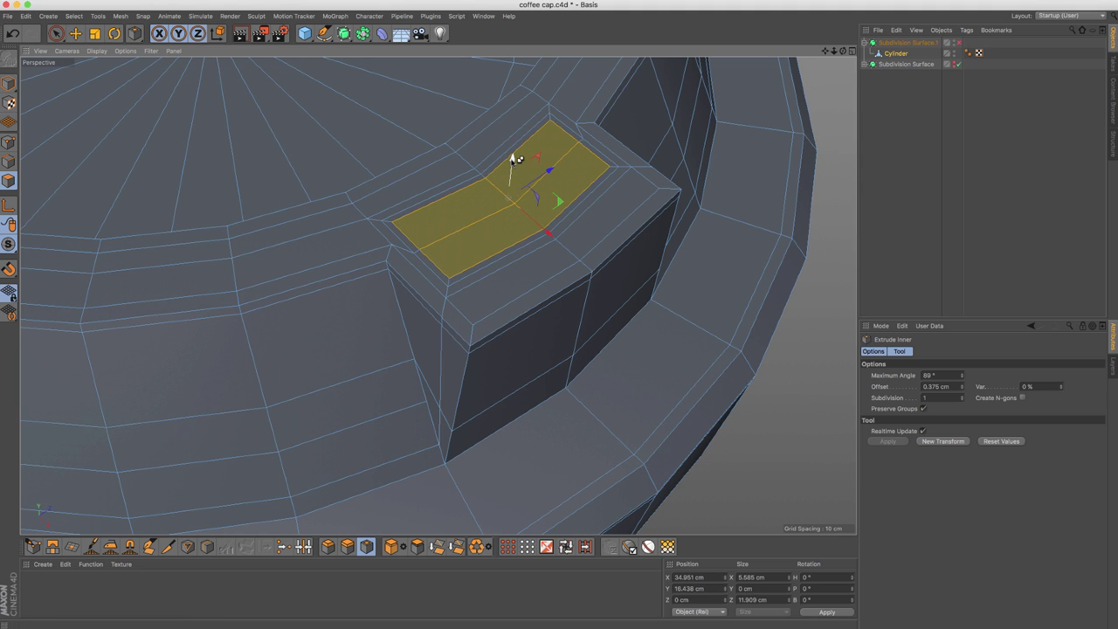
left_click_drag(512, 161, 546, 153, "ctrl")
key("Delete")
- Turn subdivision on, deselect everything and examine the smoothed shape of the drinking hole
key("q")
right_click_drag(545, 154, 506, 195, "alt")
key("Return")
left_click_drag(476, 201, 522, 232, "alt")
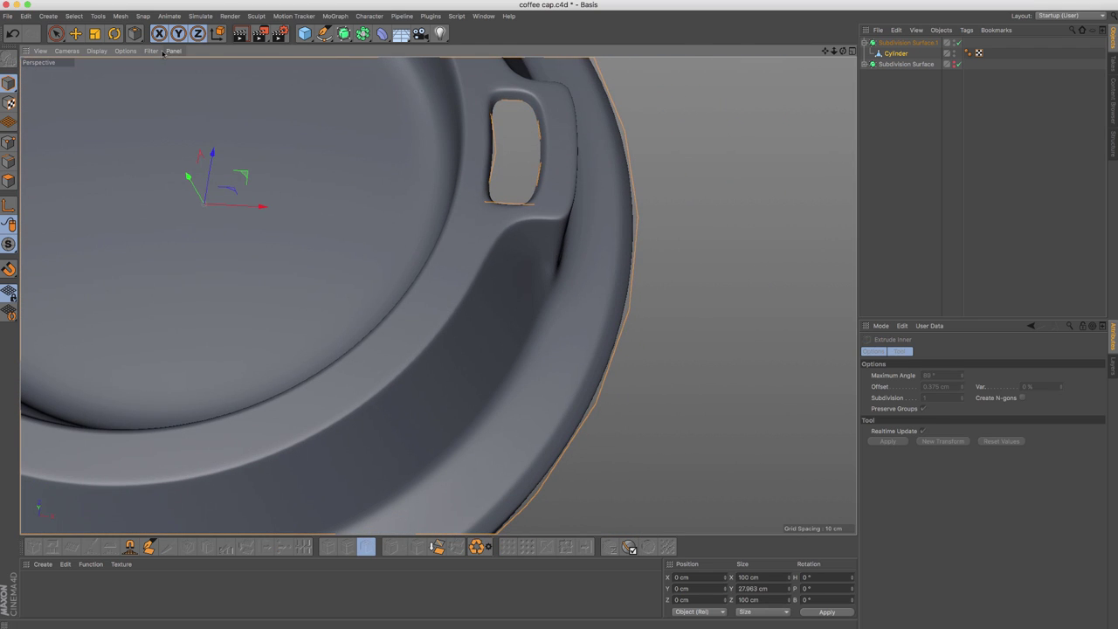
key("space")
left_click(754, 260)
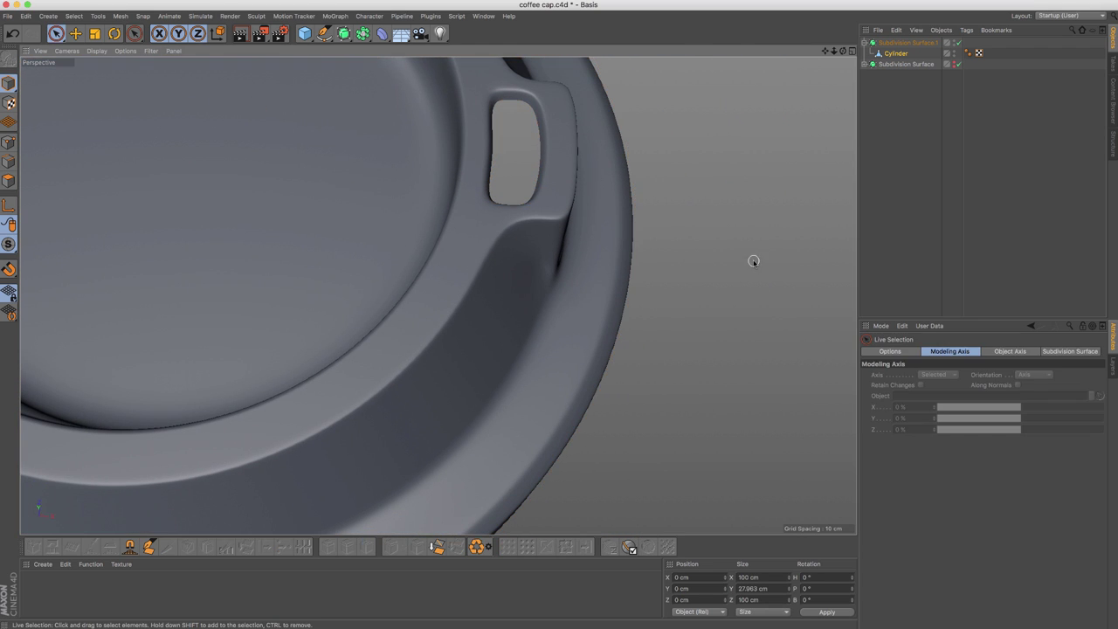
mouse_move(552, 165)
left_mouse_down("alt")
mouse_move(525, 157)
mouse_move(550, 150)
mouse_move(480, 208)
mouse_move(548, 202)
mouse_move(466, 213)
left_mouse_up("alt")
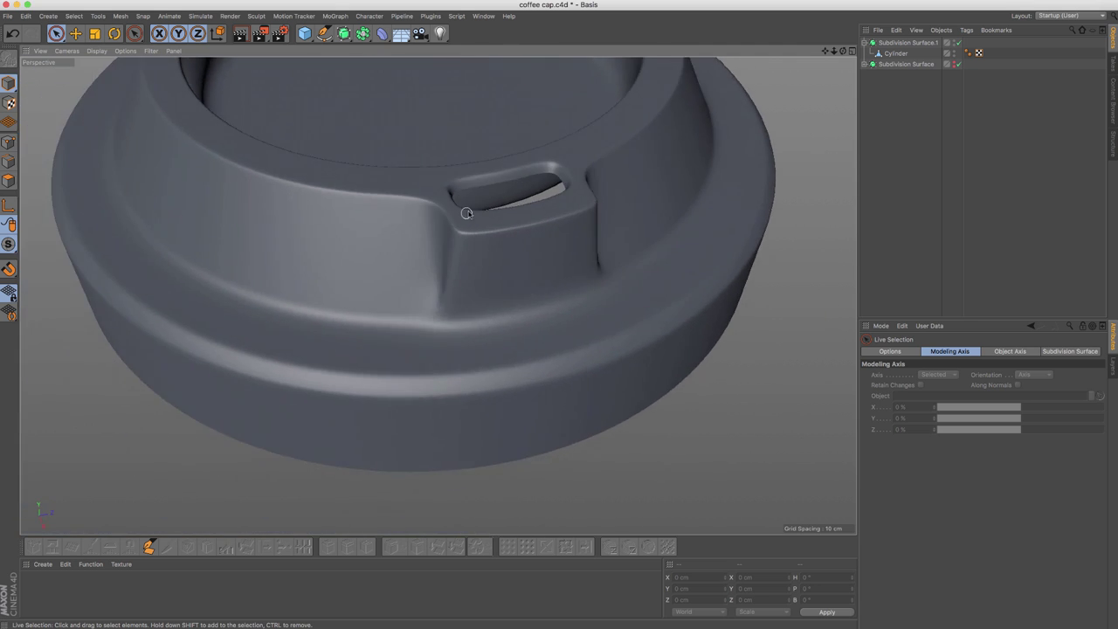
- Return to the Cylinder's polygons with subdivision off and undo the hole's deletion, extrusion and inset
left_click(9, 180)
left_click(895, 55)
key("q")
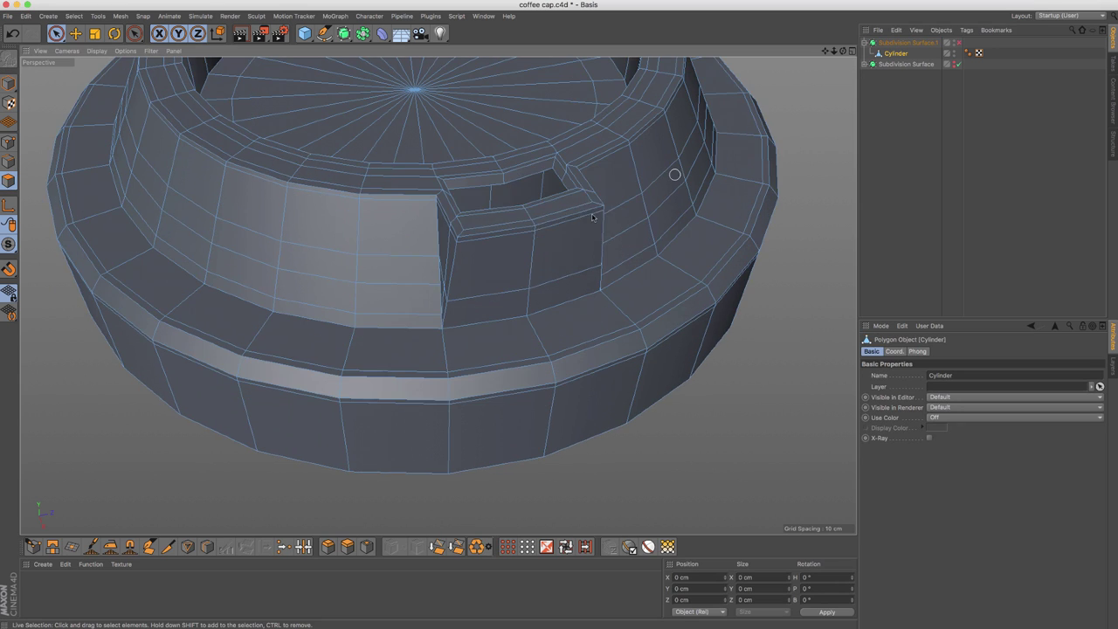
right_click_drag(497, 195, 537, 184, "alt")
key("super+z")
left_click(533, 183)
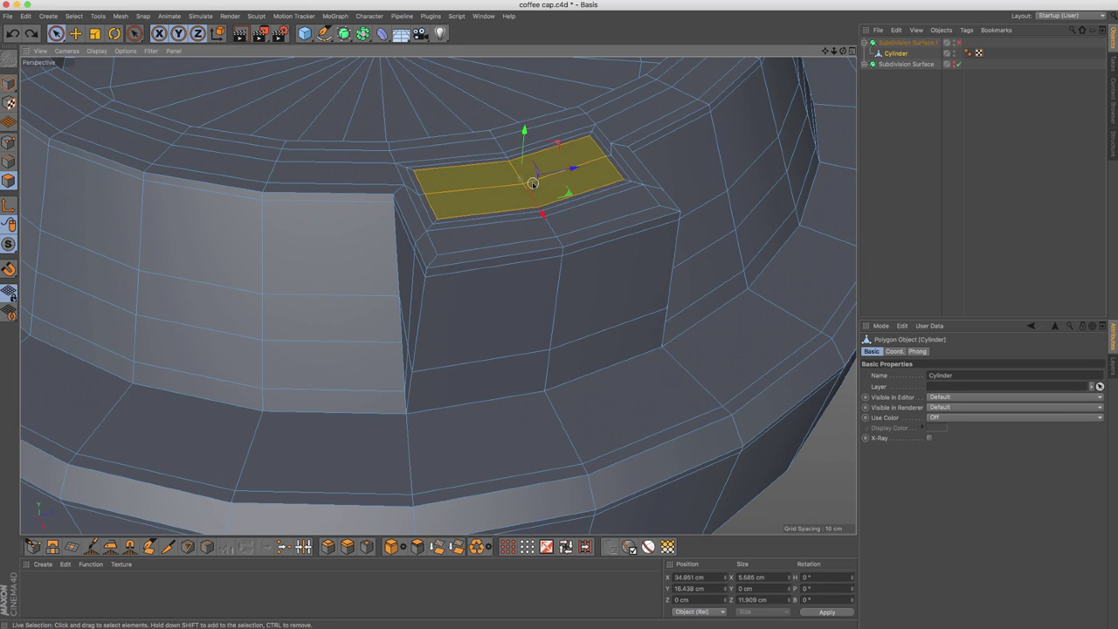
left_click_drag(426, 207, 463, 252, "alt")
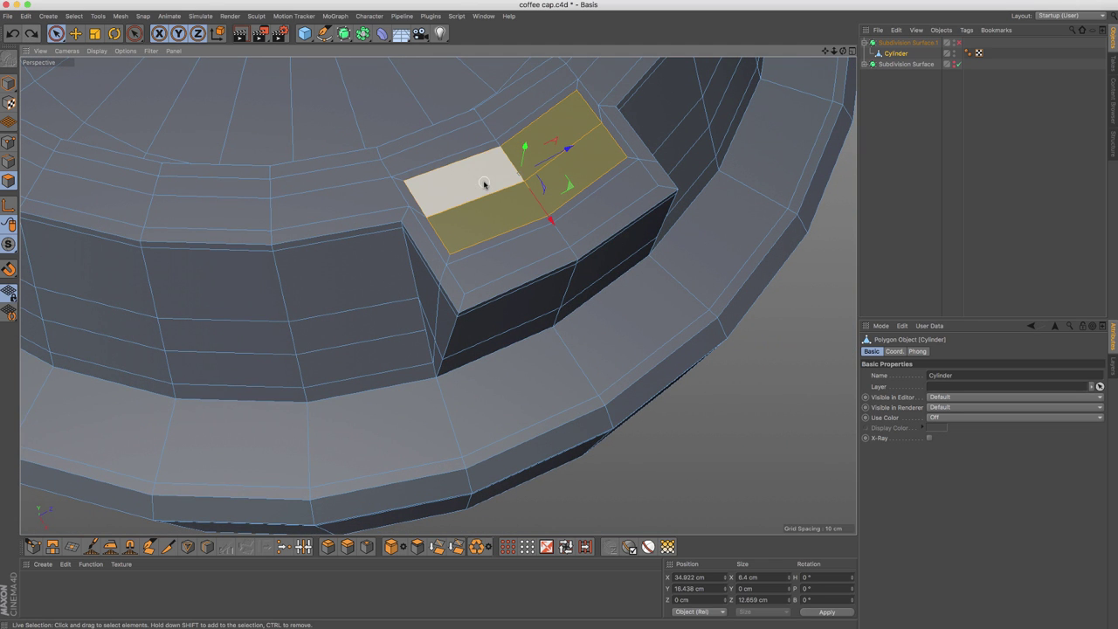
- Scale the four selected polygons on the bump's top down to about 5.7 by 11.27 cm
key("t")
left_click_drag(685, 203, 594, 203)
left_click_drag(594, 203, 571, 166, "alt")
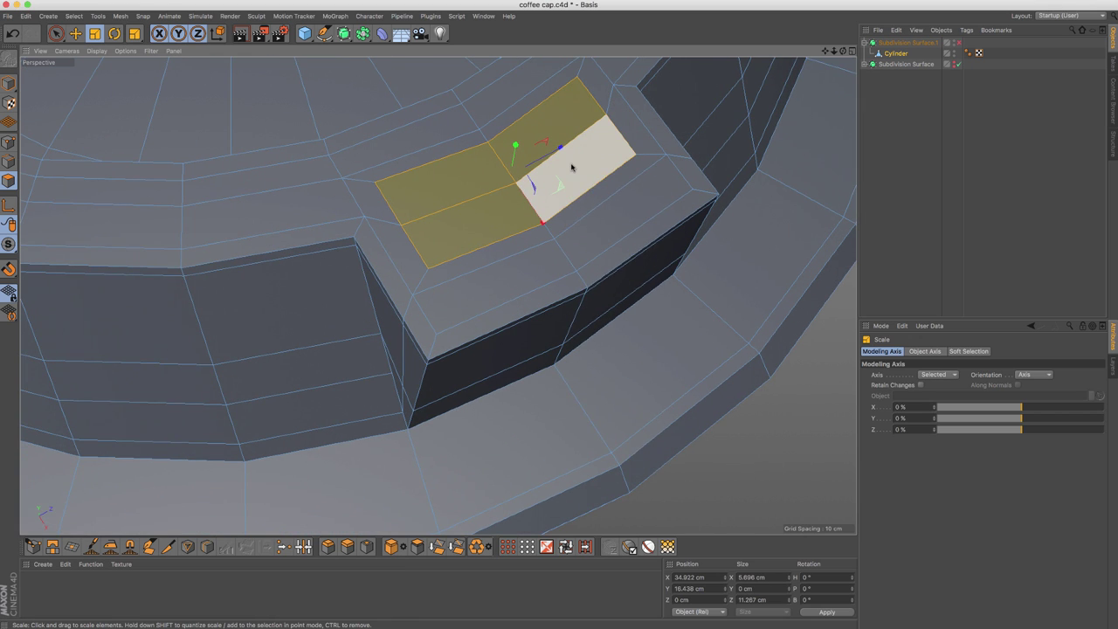
- Inset the scaled polygons by 0.391 cm, extrude them downward and delete them to open the drinking hole
key("m")
key("w")
left_click_drag(577, 170, 516, 154)
key("Delete")
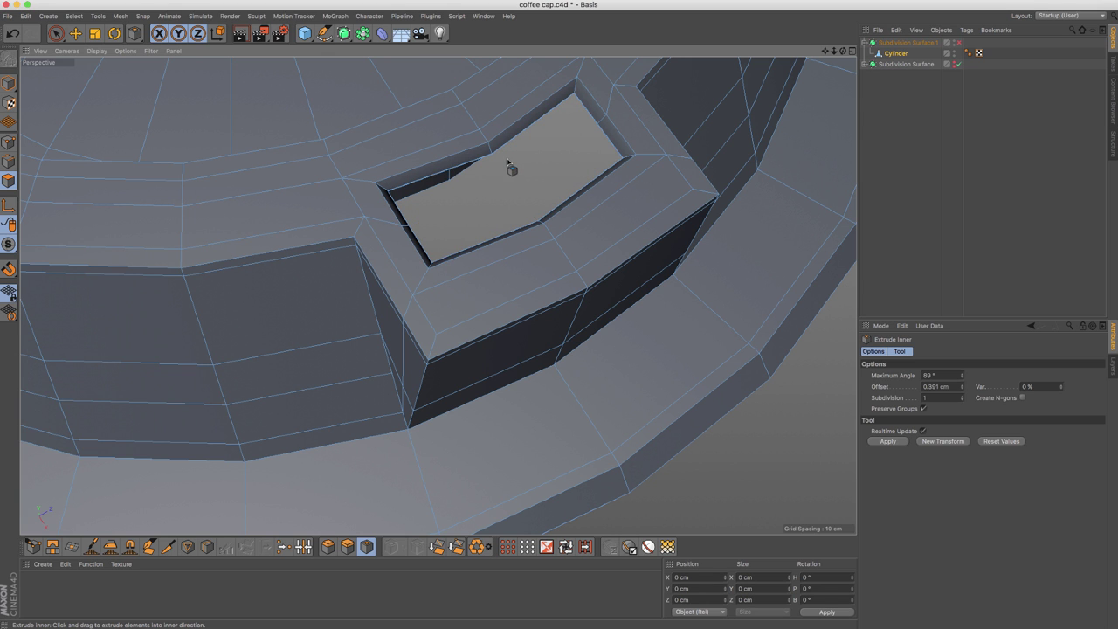
- Add a loop cut at 38.819% around the hole's inner wall and two evenly spaced cuts around the surrounding top band
key("k")
key("l")
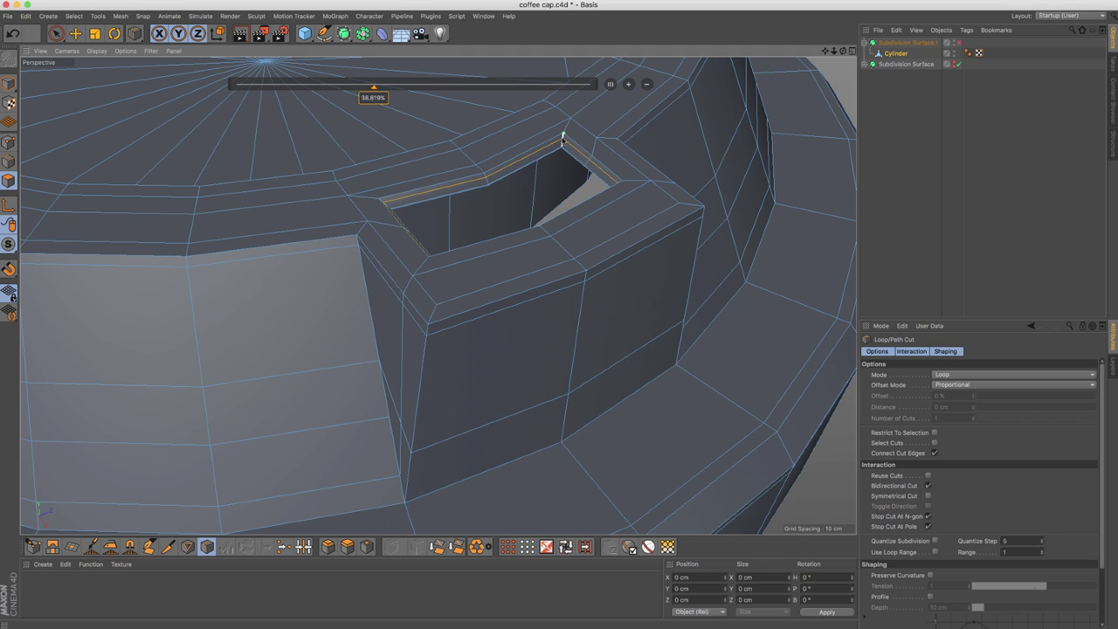
left_click(368, 189)
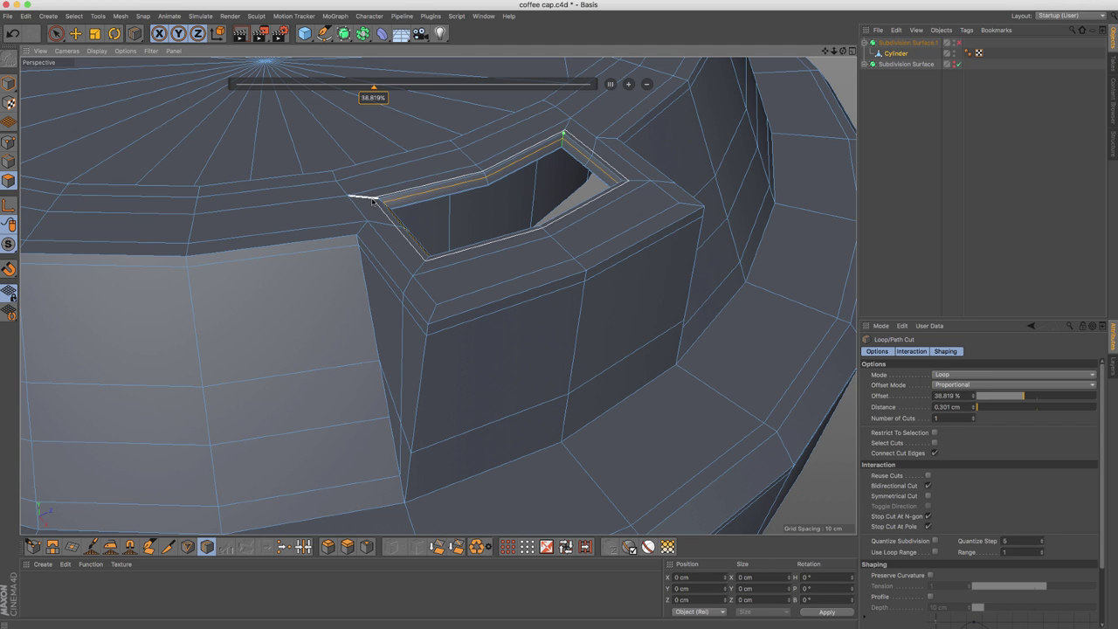
left_click(378, 200)
left_click(628, 84)
- Turn subdivision on, deselect everything and examine the smoothed drinking hole and the sides of the bump
key("q")
right_click_drag(540, 129, 517, 201, "alt")
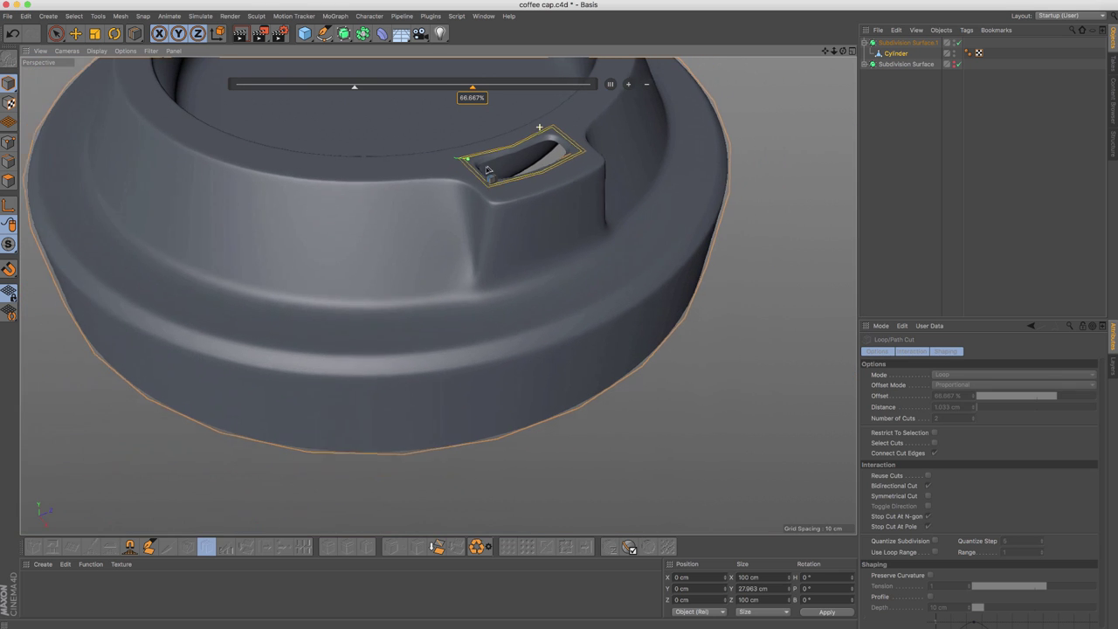
key("space")
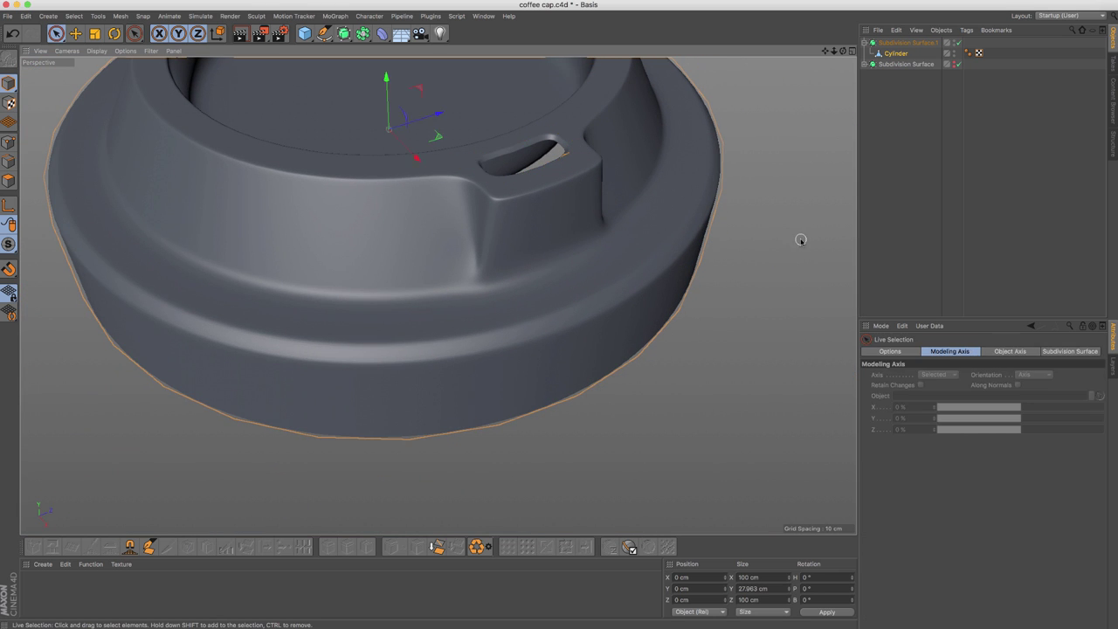
left_click(801, 242)
middle_click_drag(480, 276, 395, 278, "alt")
left_click_drag(395, 277, 396, 262, "alt")
right_click_drag(396, 261, 433, 252, "alt")
left_click_drag(432, 253, 425, 245, "alt")
right_click_drag(425, 246, 375, 259, "alt")
mouse_move(375, 259)
left_mouse_down("alt")
mouse_move(419, 215)
mouse_move(454, 233)
mouse_move(372, 281)
mouse_move(393, 268)
left_mouse_up("alt")
left_click_drag(374, 312, 413, 297, "alt")
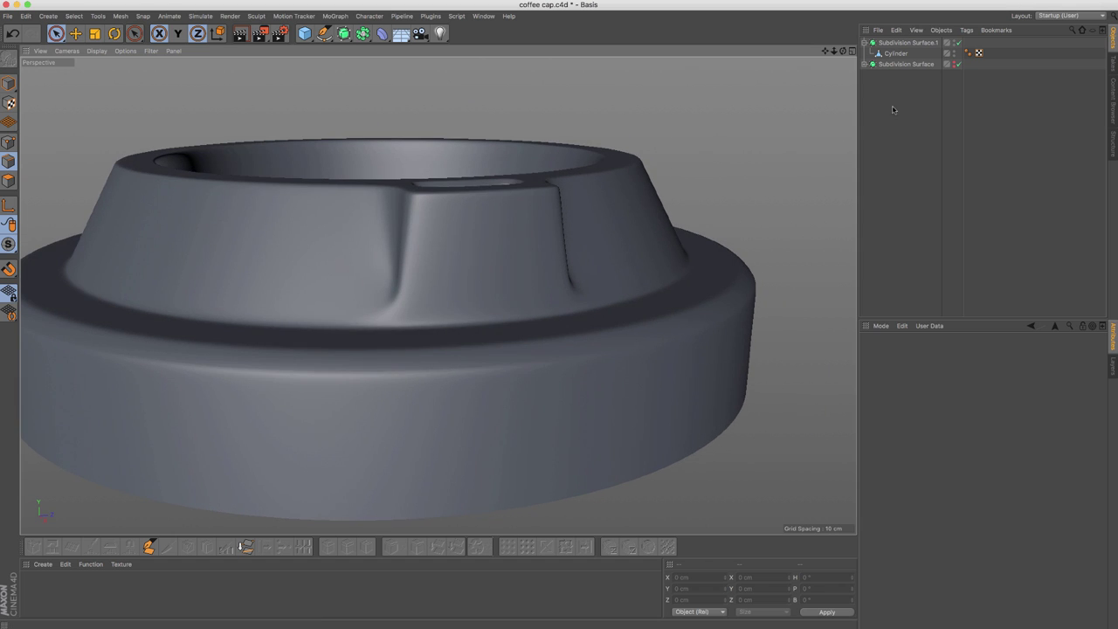
- Reactivate the Cylinder with subdivision off and dissolve the short vertical edges at the bottom of the bump's two side faces
left_click(896, 54)
key("q")
key("q")
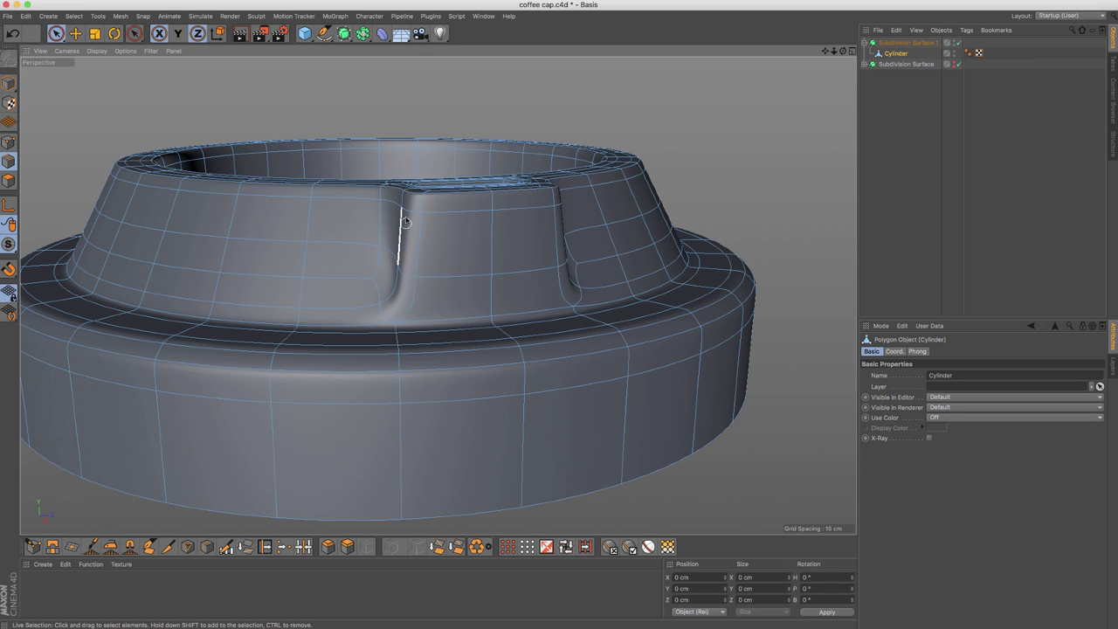
key("q")
scroll(445, 267, "up", 5)
left_click_drag(445, 267, 400, 299, "alt")
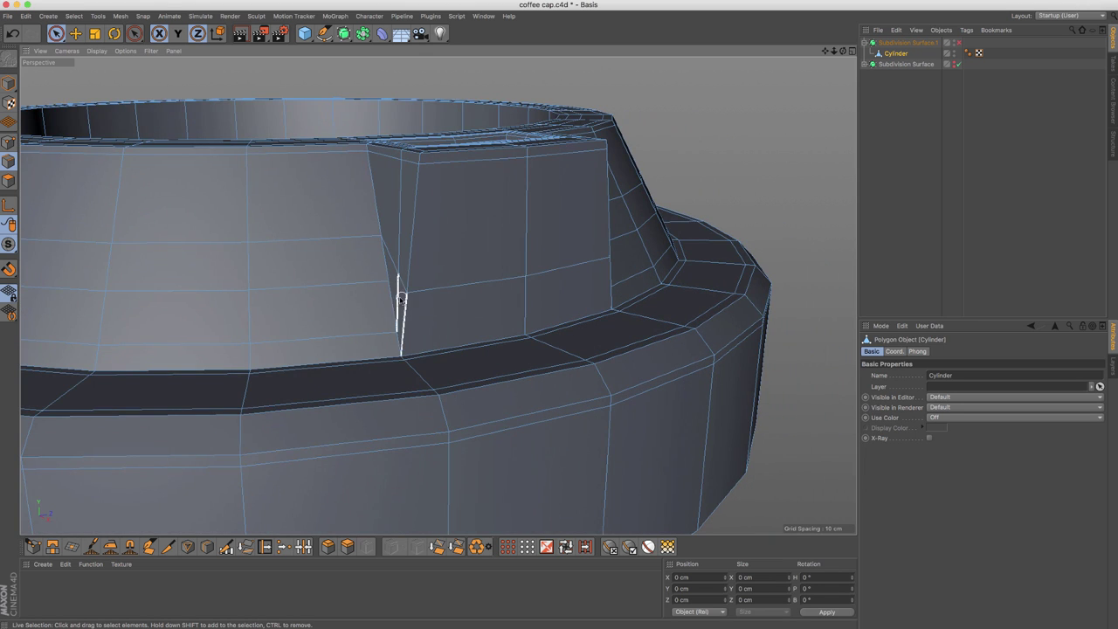
scroll(398, 297, "up", 3)
left_click(395, 299)
left_click_drag(538, 267, 649, 332, "alt")
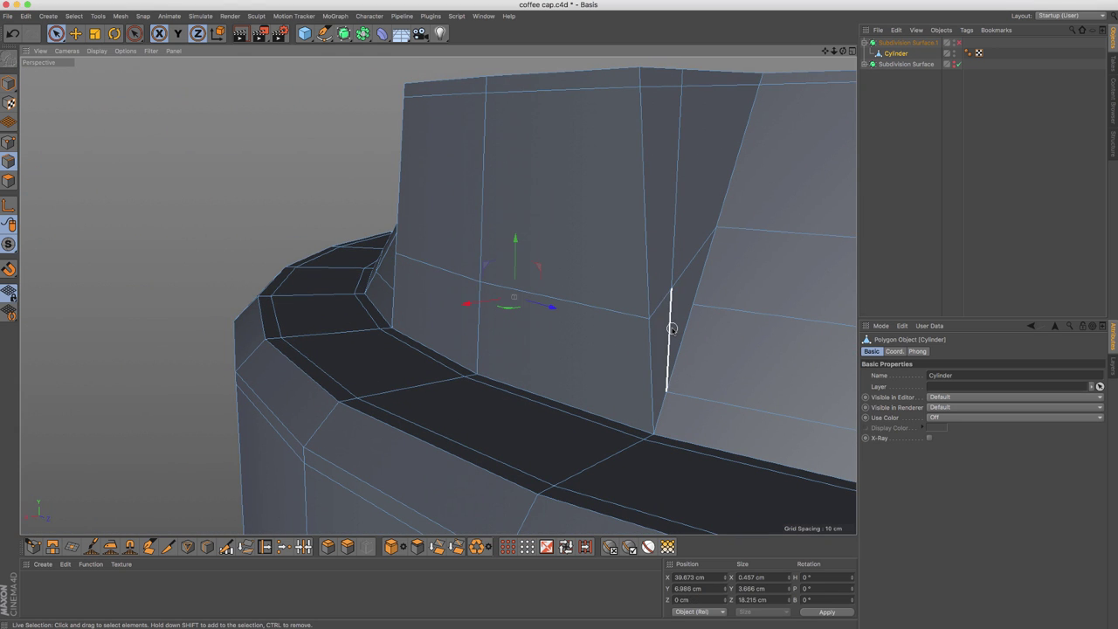
key("ctrl+BackSpace")
- Draw a line cut near the bump's base from one side face, across the front, to the opposite side face
left_click_drag(590, 299, 554, 270, "alt")
key("k")
key("k")
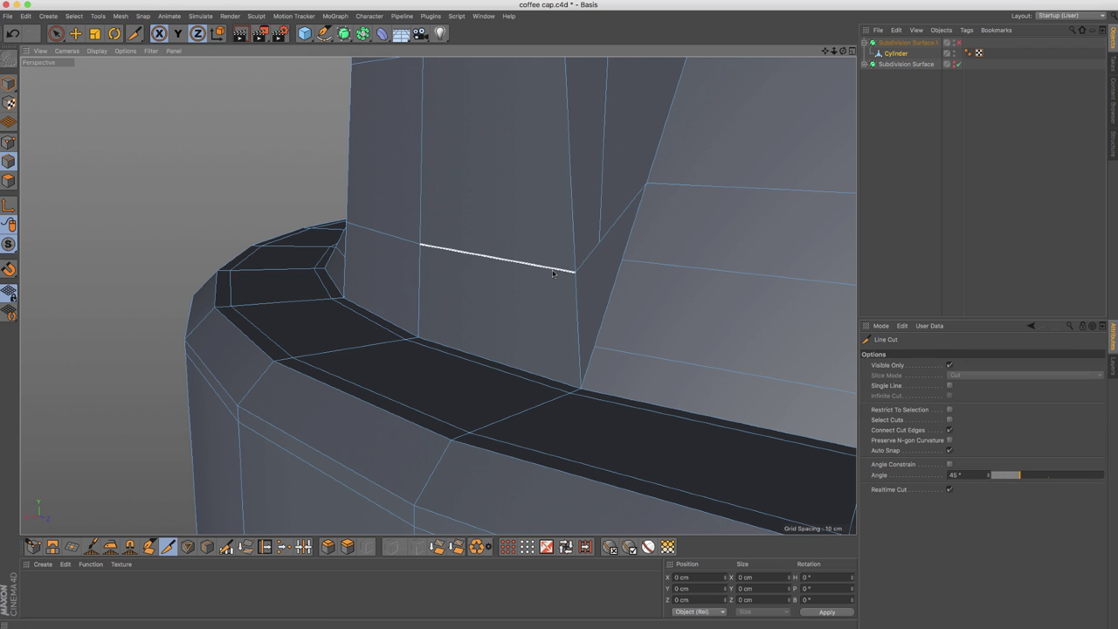
left_click(622, 261)
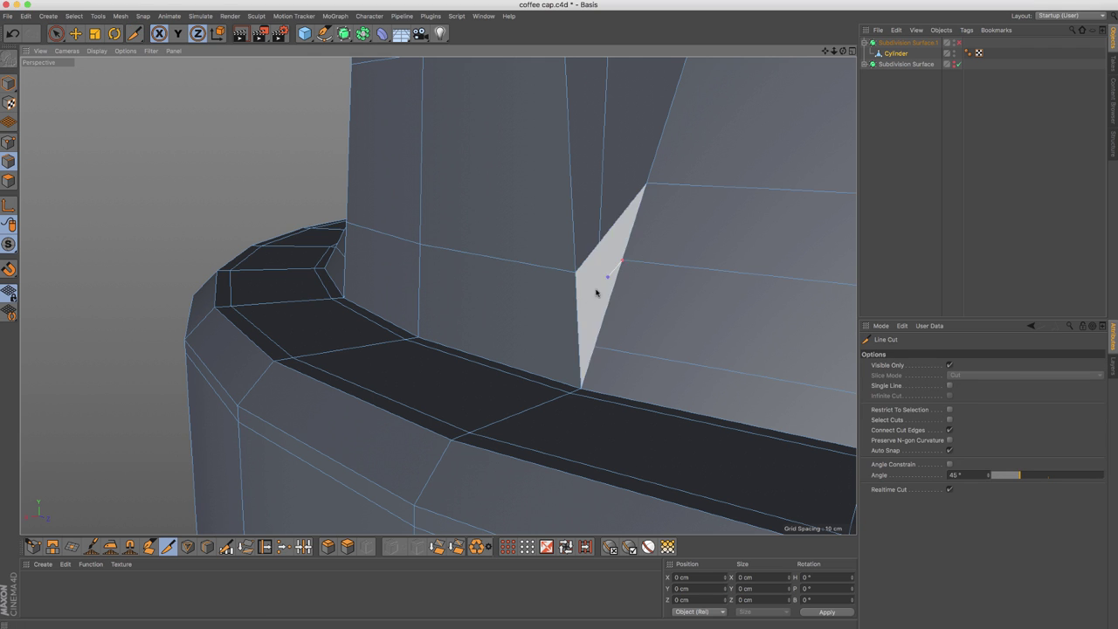
left_click(577, 313)
left_click(420, 289)
key("Escape")
left_click_drag(353, 252, 509, 264, "alt")
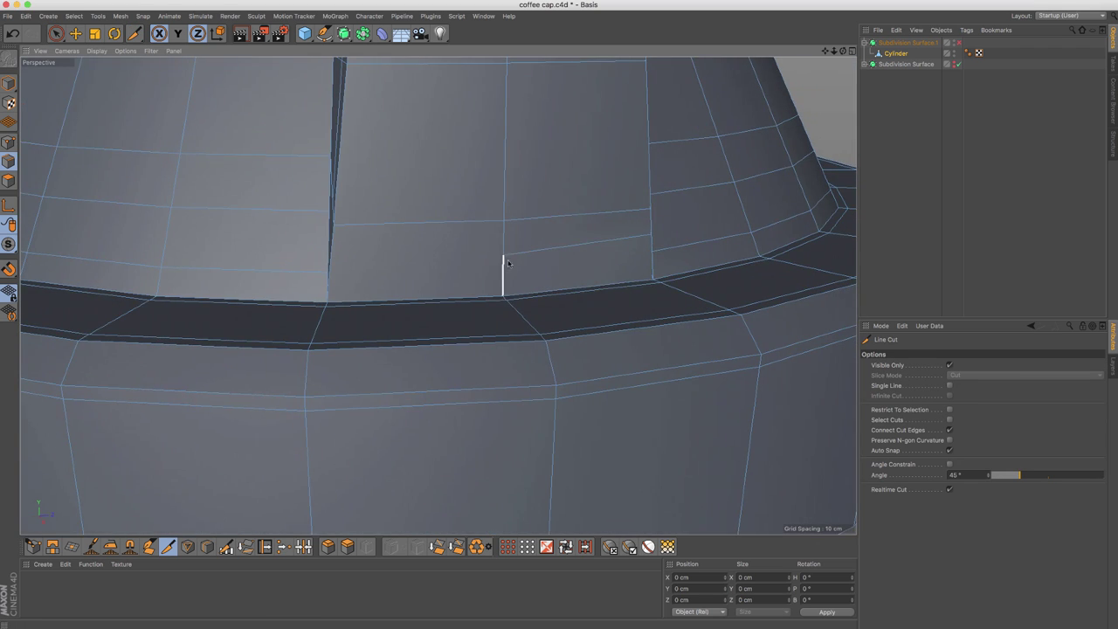
left_click(334, 257)
left_click_drag(335, 257, 344, 202, "alt")
left_click(319, 212)
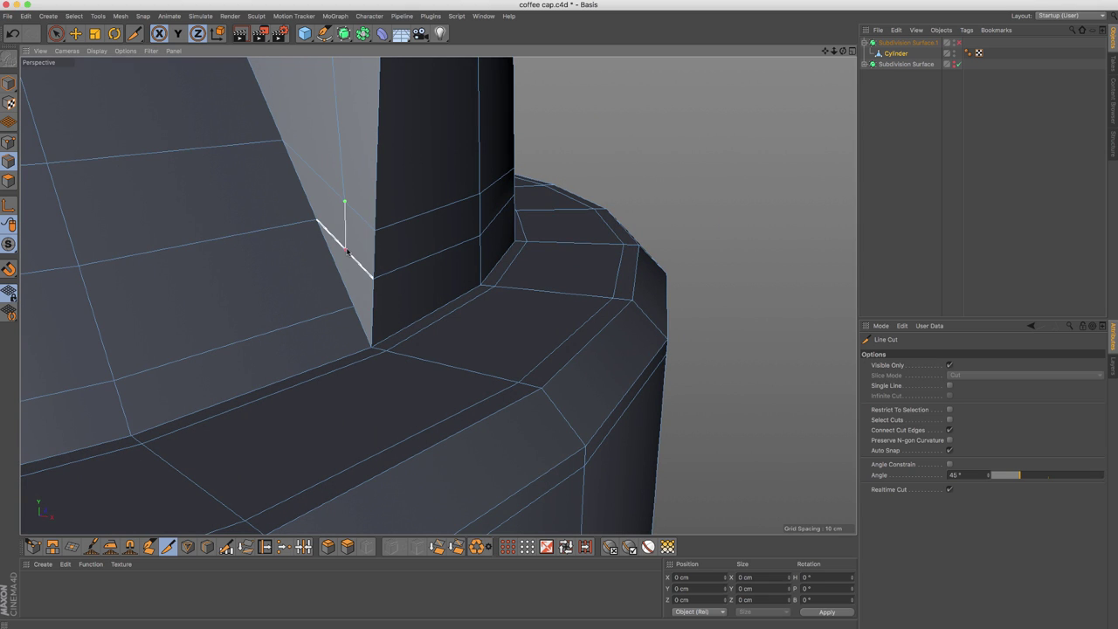
- Use Line Cut to extend the side faces' middle edges downward and add a second, lower cut across the bump's front
left_click(354, 307)
key("Escape")
left_click(351, 284)
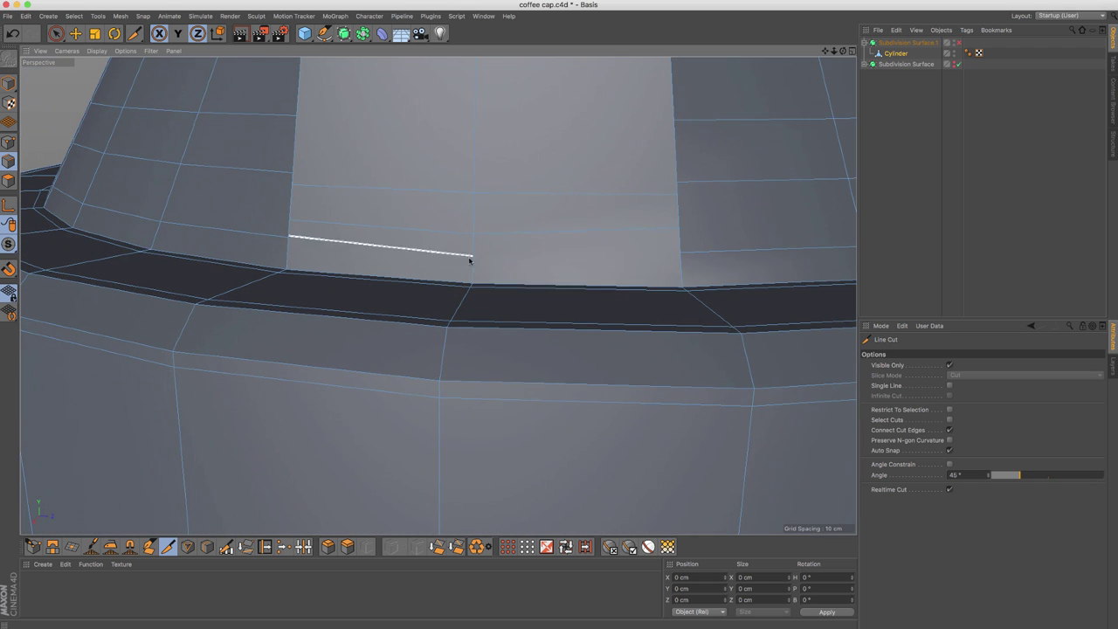
key("Escape")
left_click(473, 256)
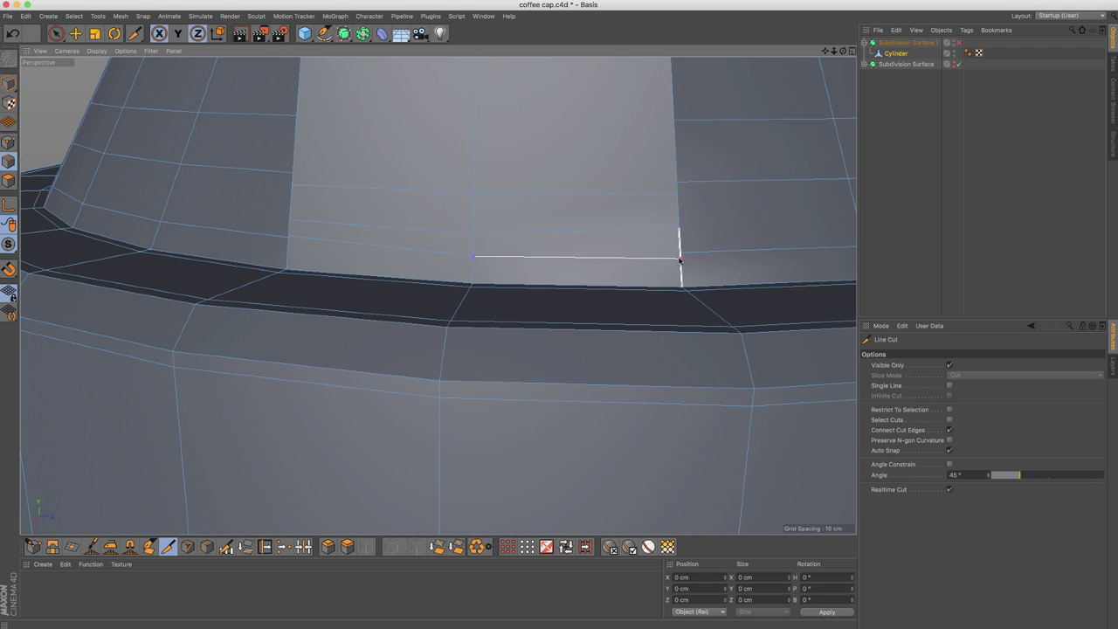
left_click(680, 258)
key("Escape")
left_click_drag(670, 229, 691, 262, "alt")
key("Escape")
left_click(681, 262)
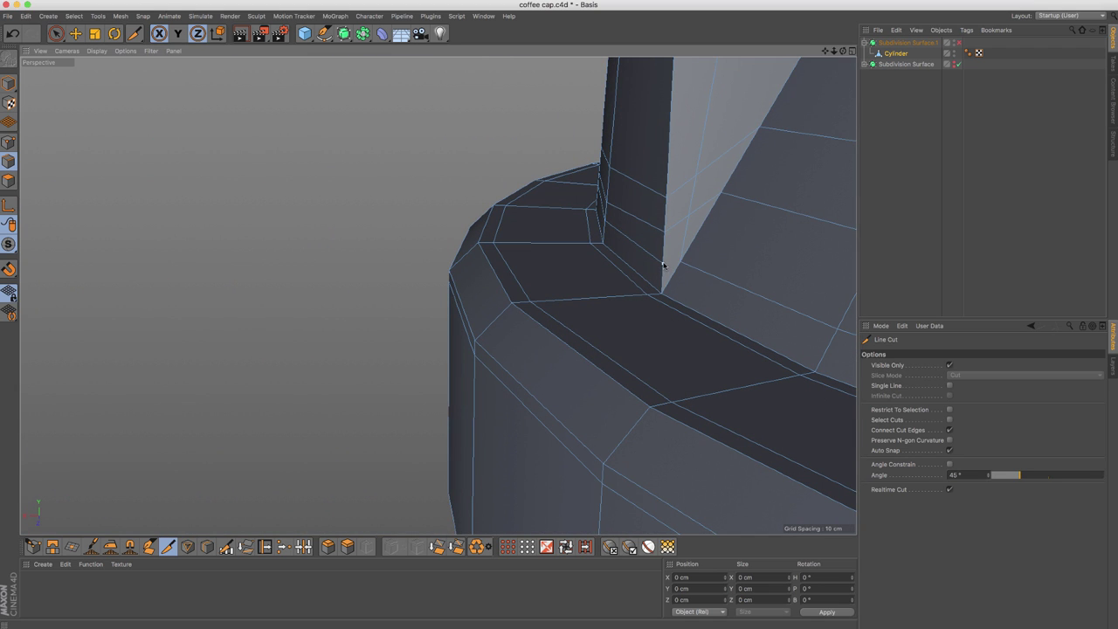
left_click(663, 262)
scroll(709, 198, "up", 2)
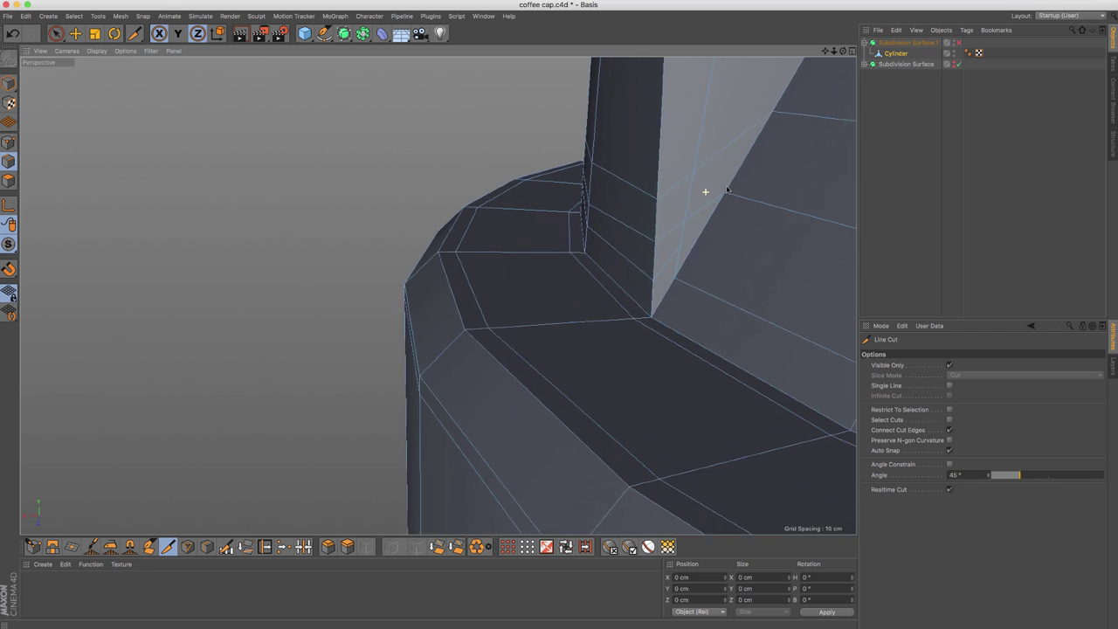
- Loop-select the upper of the two new cuts around the bump's base and dissolve it
middle_click_drag(685, 191, 556, 214, "alt")
left_click_drag(547, 213, 581, 209, "alt")
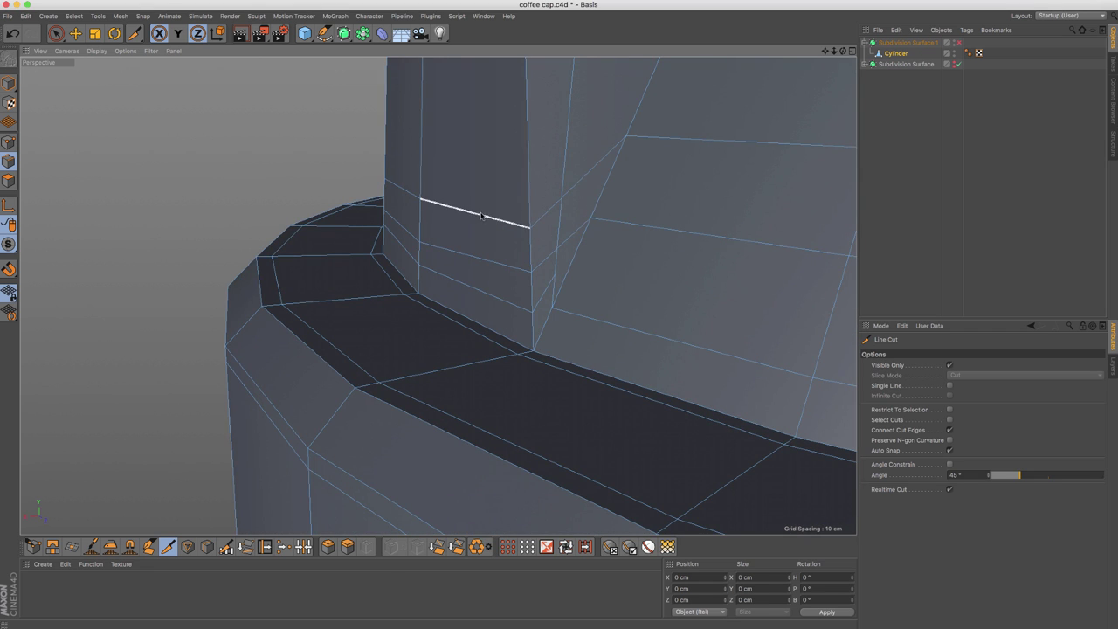
key("ctrl+a")
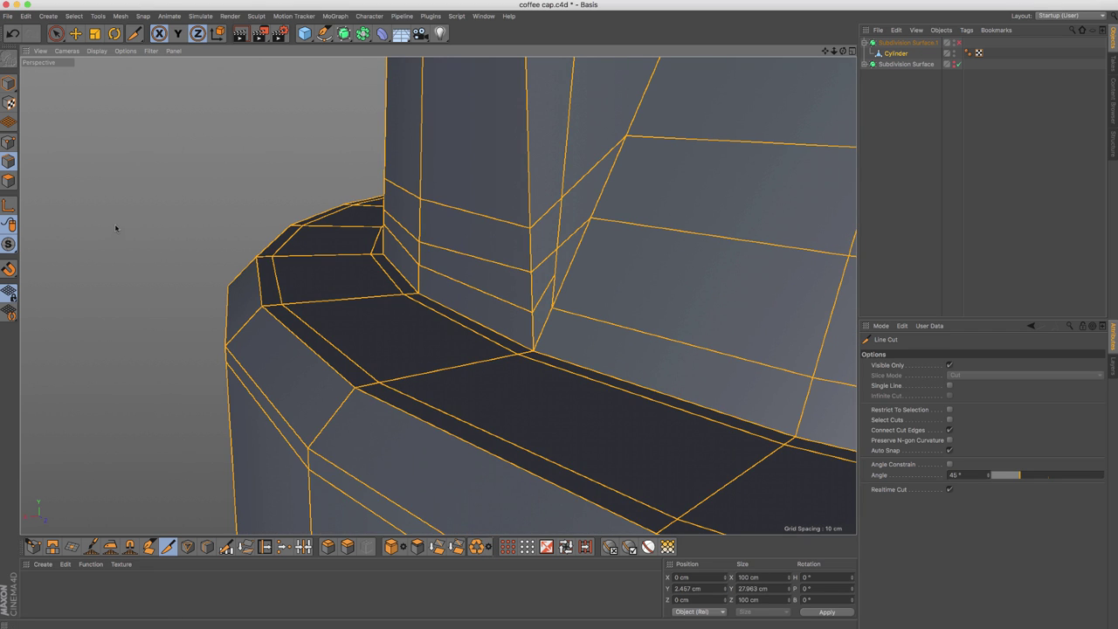
key("u")
key("l")
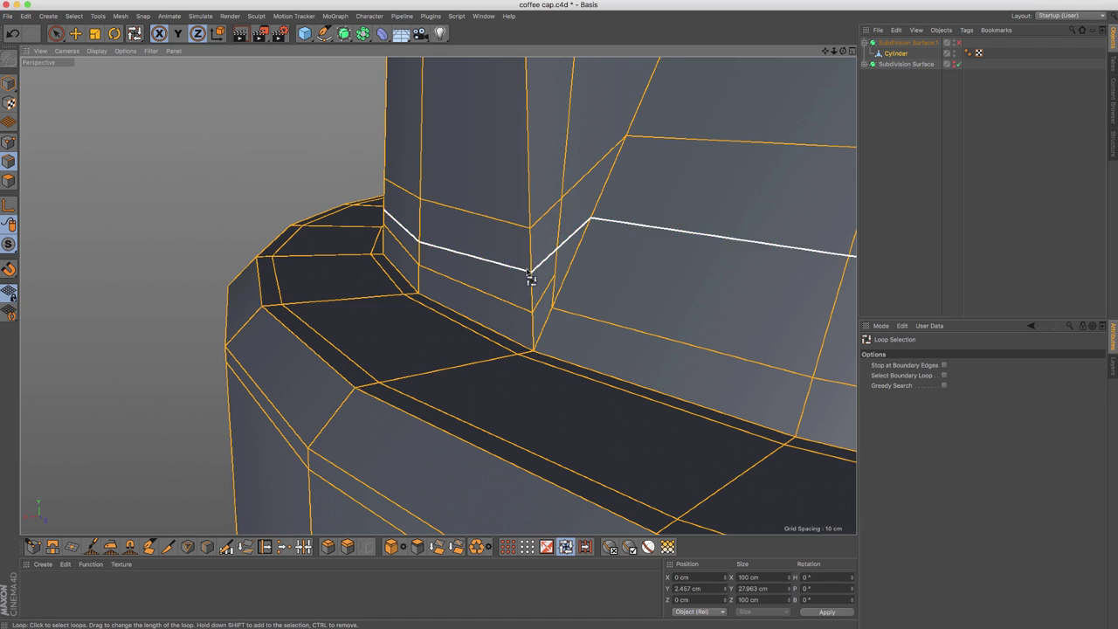
left_click(529, 276)
key("ctrl+BackSpace")
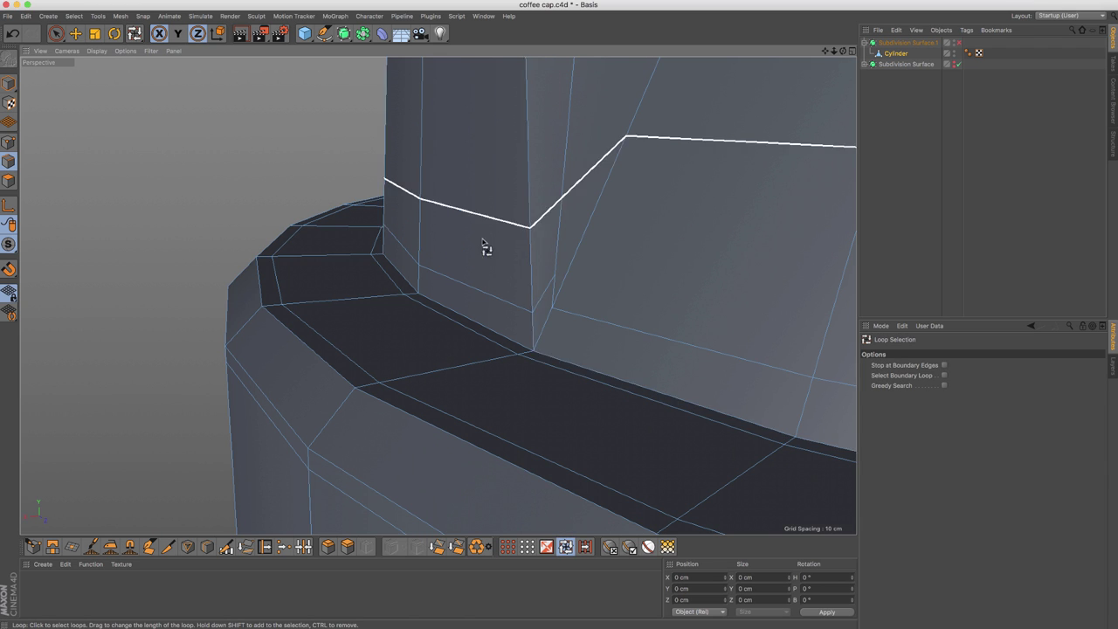
- With Edge Slide in point mode, slide the base-loop points on the bump's side face and corner to even out their spacing
left_click_drag(481, 239, 504, 238, "alt")
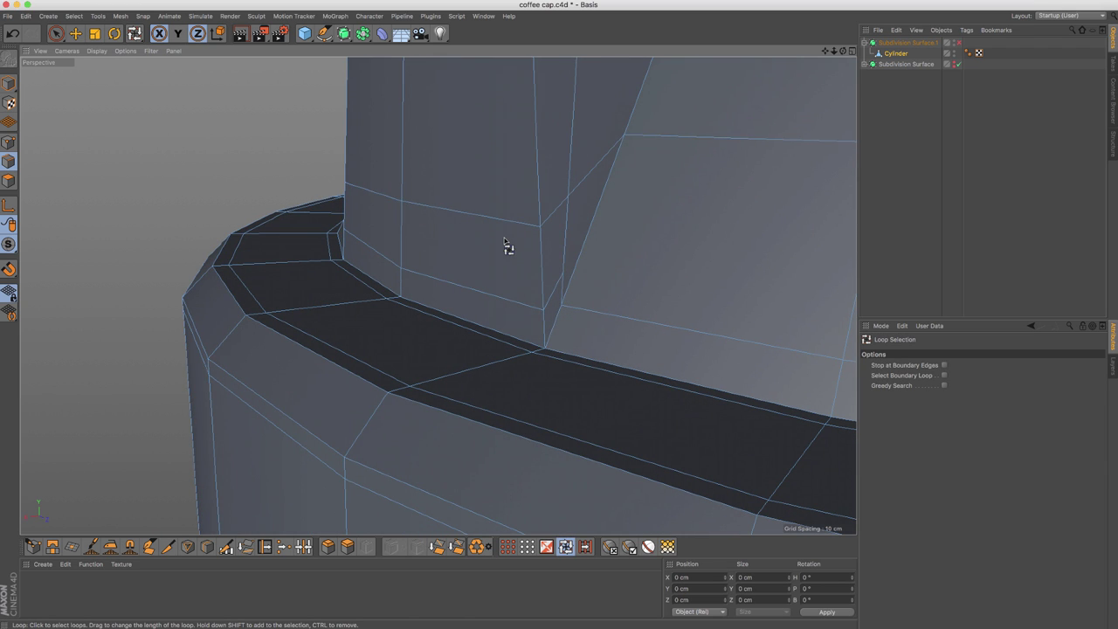
key("m")
key("o")
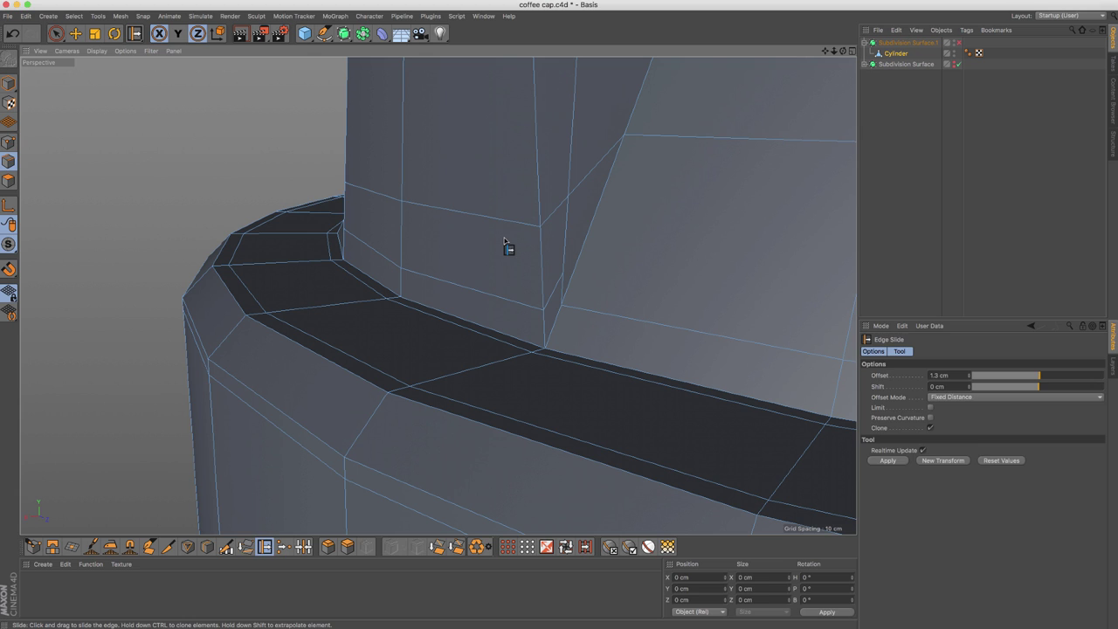
key("Return")
key("Return")
mouse_move(537, 280)
left_mouse_down("alt")
mouse_move(572, 307)
mouse_move(580, 282)
mouse_move(551, 298)
mouse_move(522, 276)
left_mouse_up("alt")
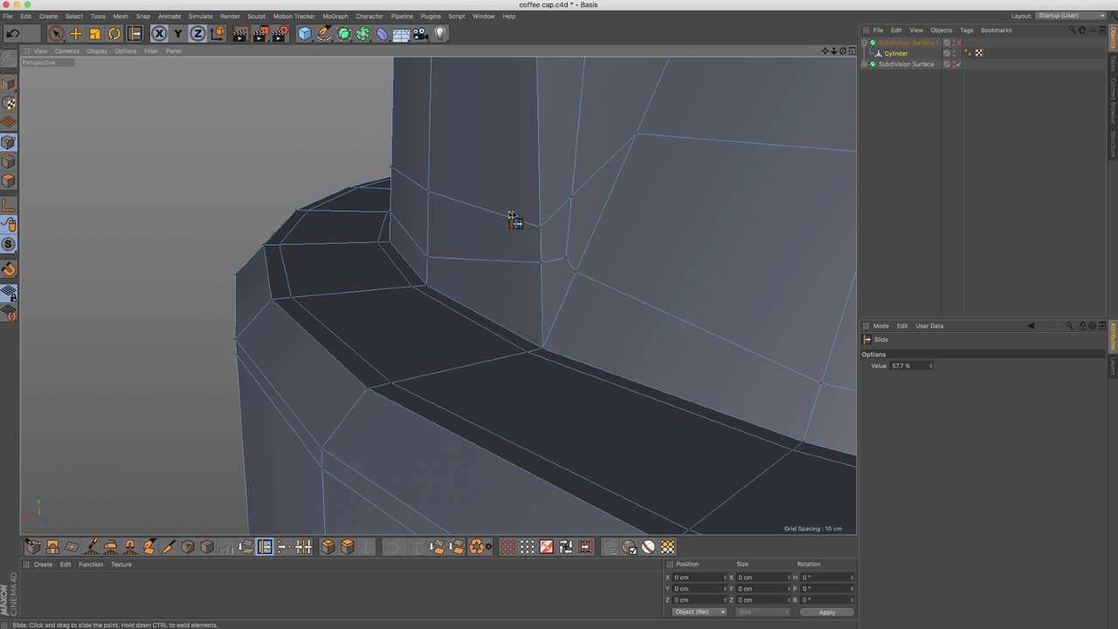
left_click_drag(536, 197, 570, 156)
middle_click_drag(565, 150, 572, 188, "alt")
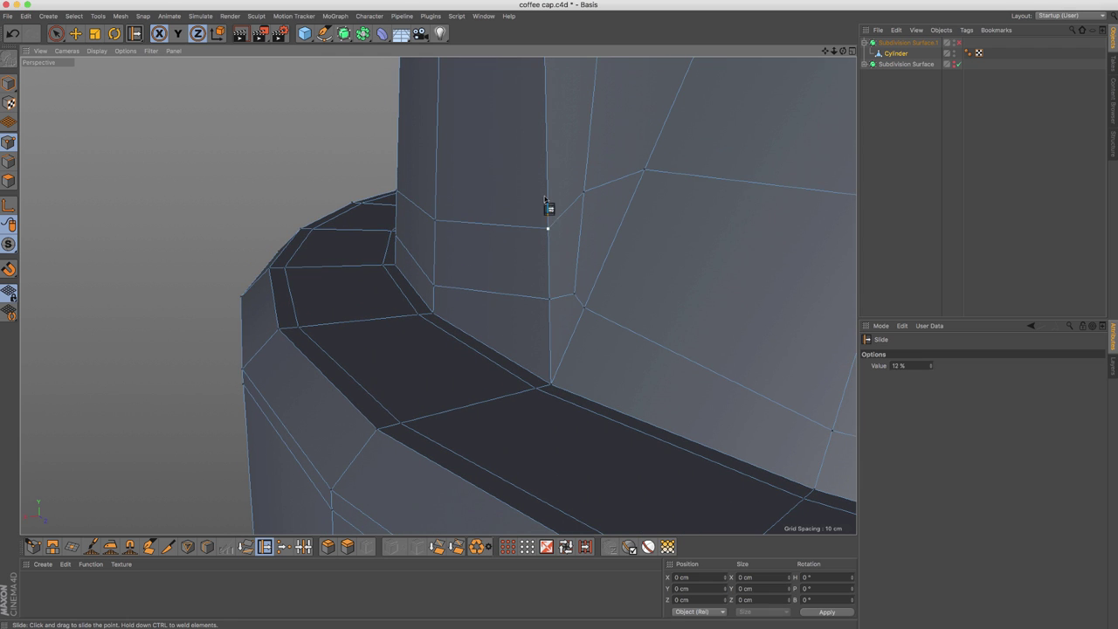
left_click_drag(545, 197, 518, 183)
- Slide the upper edge loop's points across the bump's front face upward to match the loop height on the side faces
left_click_drag(443, 262, 521, 266, "alt")
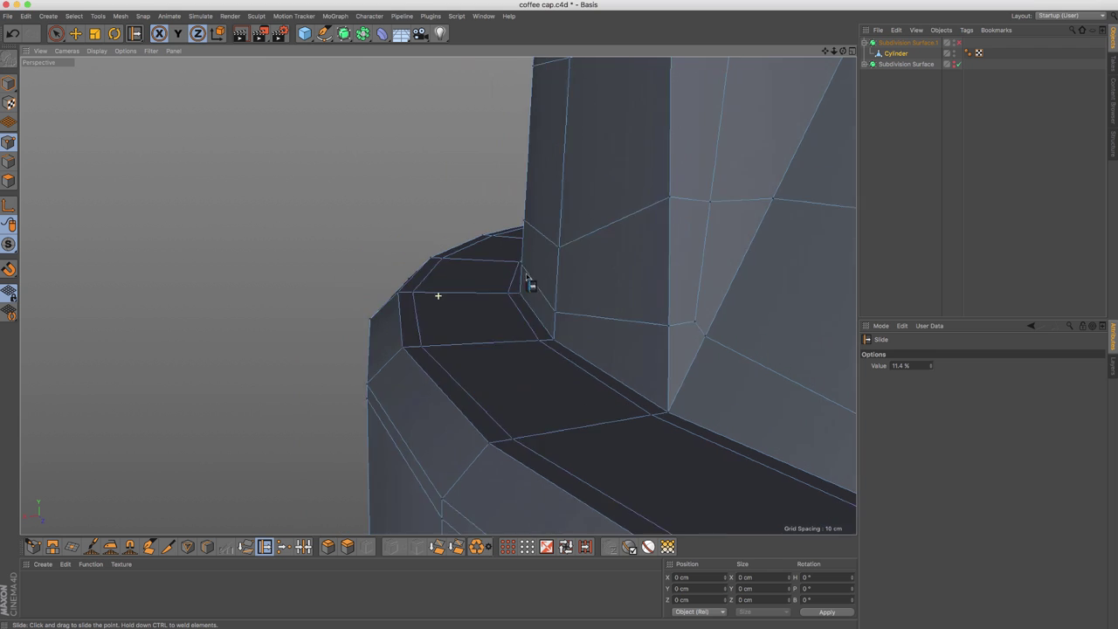
right_click_drag(521, 240, 627, 248, "alt")
middle_click_drag(627, 249, 407, 259, "alt")
left_click_drag(407, 259, 474, 274, "alt")
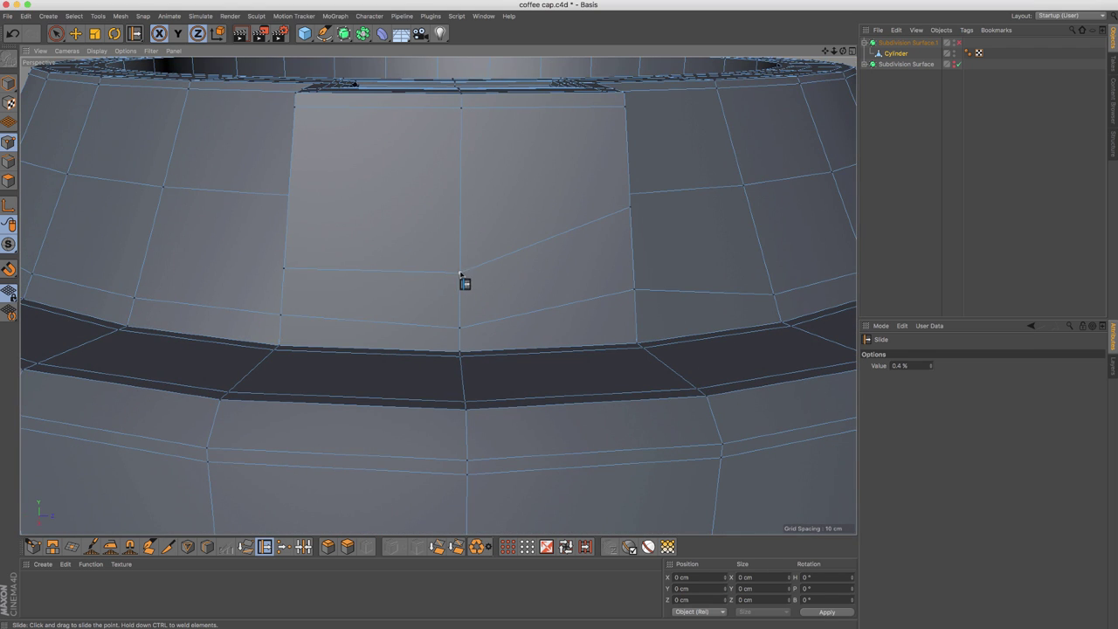
left_click_drag(458, 215, 420, 231)
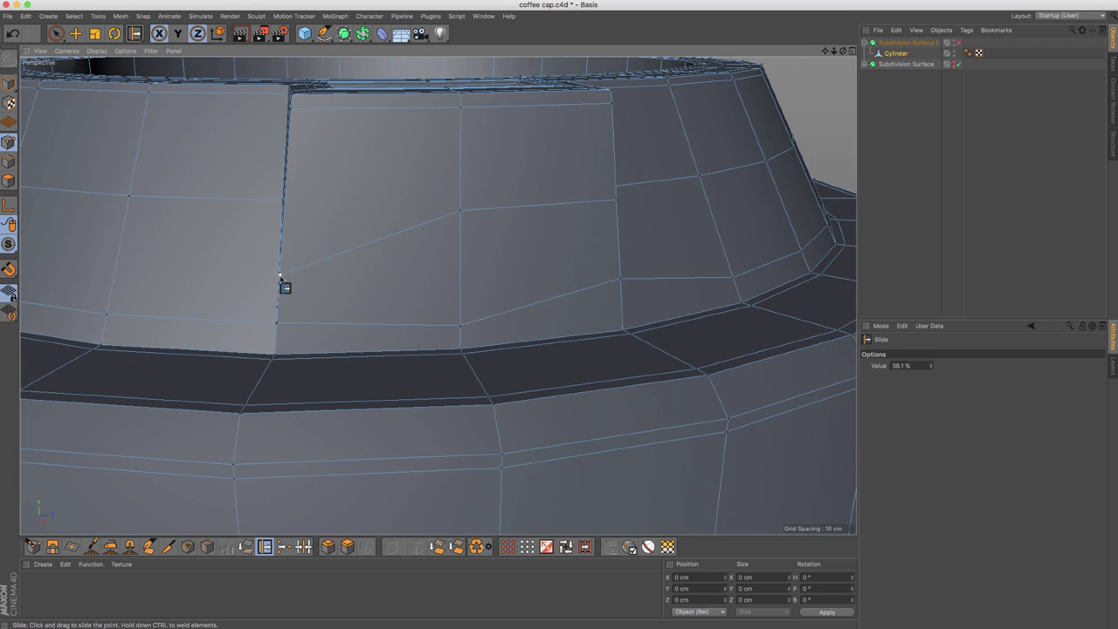
- Toggle subdivision and examine the smoothed bump and its base creases from several angles
left_click_drag(237, 205, 346, 256, "alt")
key("q")
left_click_drag(561, 294, 536, 303, "alt")
key("q")
left_click_drag(493, 267, 609, 266, "alt")
key("q")
key("q")
key("Return")
right_click_drag(489, 232, 416, 243, "alt")
left_click_drag(417, 243, 378, 234, "alt")
scroll(442, 247, "up", 3)
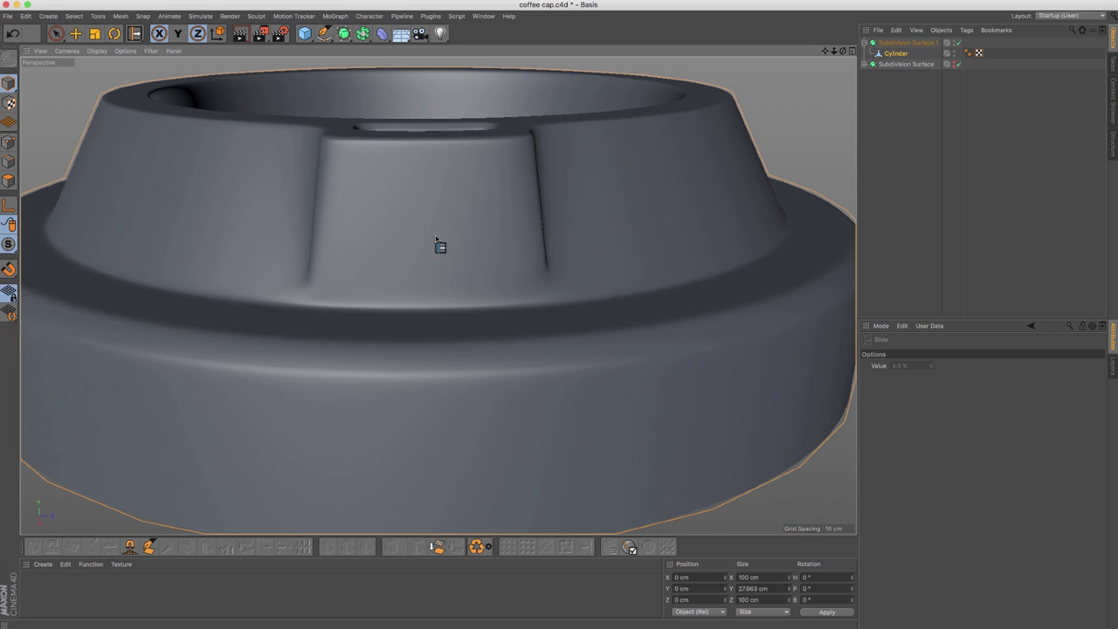
- With subdivision off, slide the lower corner point of the bump's side face and compare it with the smoothed surface
key("q")
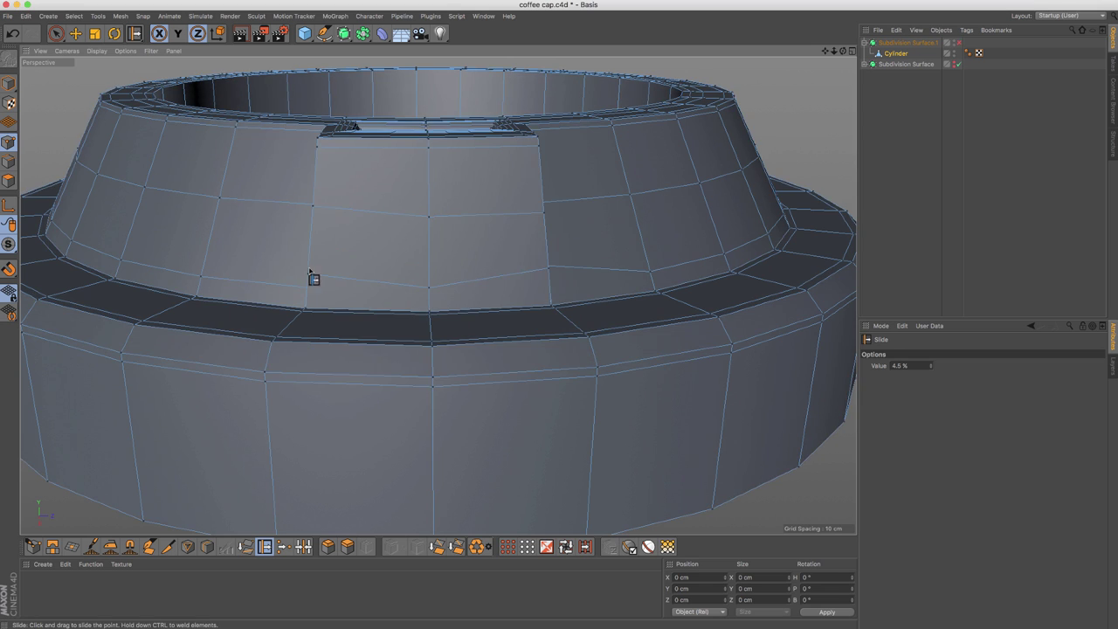
scroll(407, 276, "up", 5)
left_click_drag(407, 276, 295, 295, "alt")
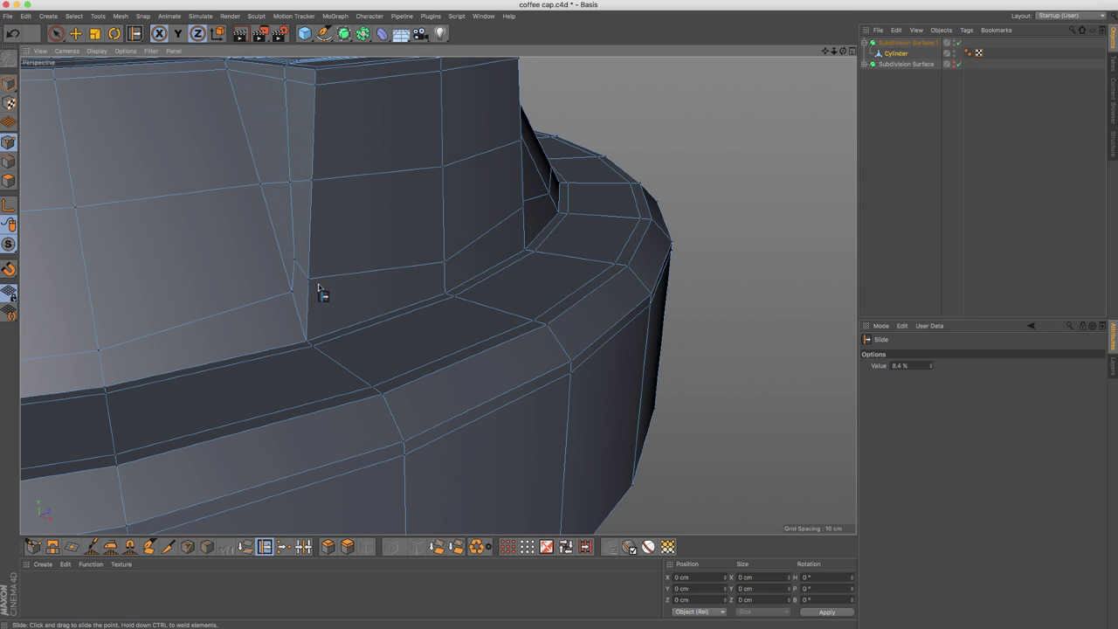
left_click_drag(308, 286, 309, 279)
key("q")
key("q")
- Slide further points around the bump's base to refine the crease, checking the shape with subdivision on and off
left_click_drag(298, 318, 399, 304)
key("q")
key("q")
left_click_drag(525, 324, 649, 312)
key("q")
key("q")
key("q")
- Switch to Live Selection and Model mode, deselect the object, and view the whole smoothed lid from above
left_click_drag(458, 259, 280, 190, "alt")
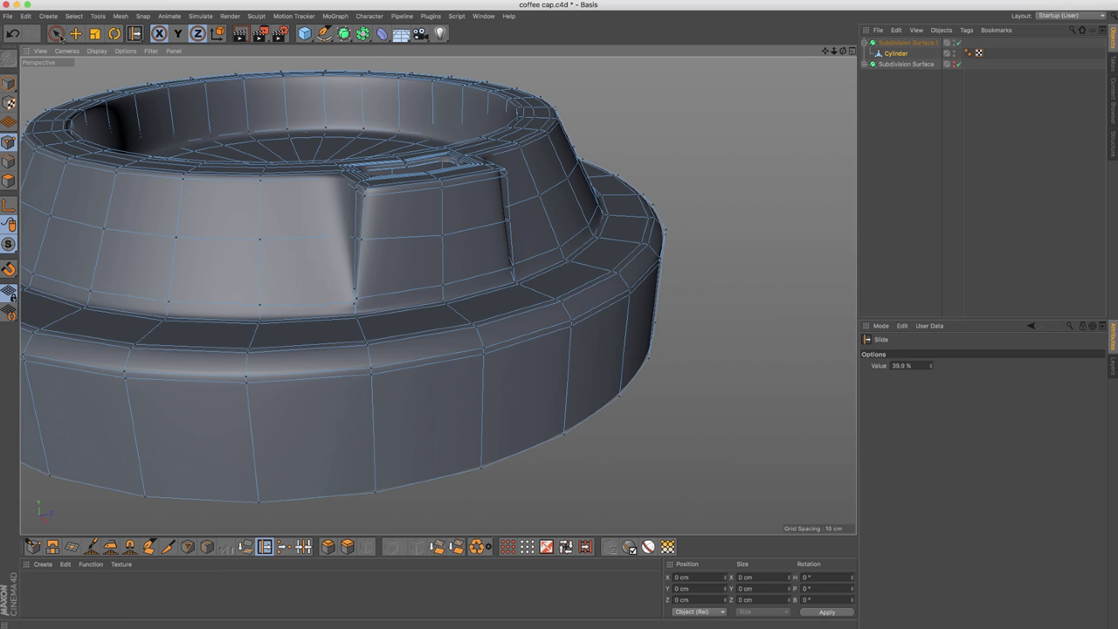
key("space")
right_click_drag(564, 148, 375, 139, "alt")
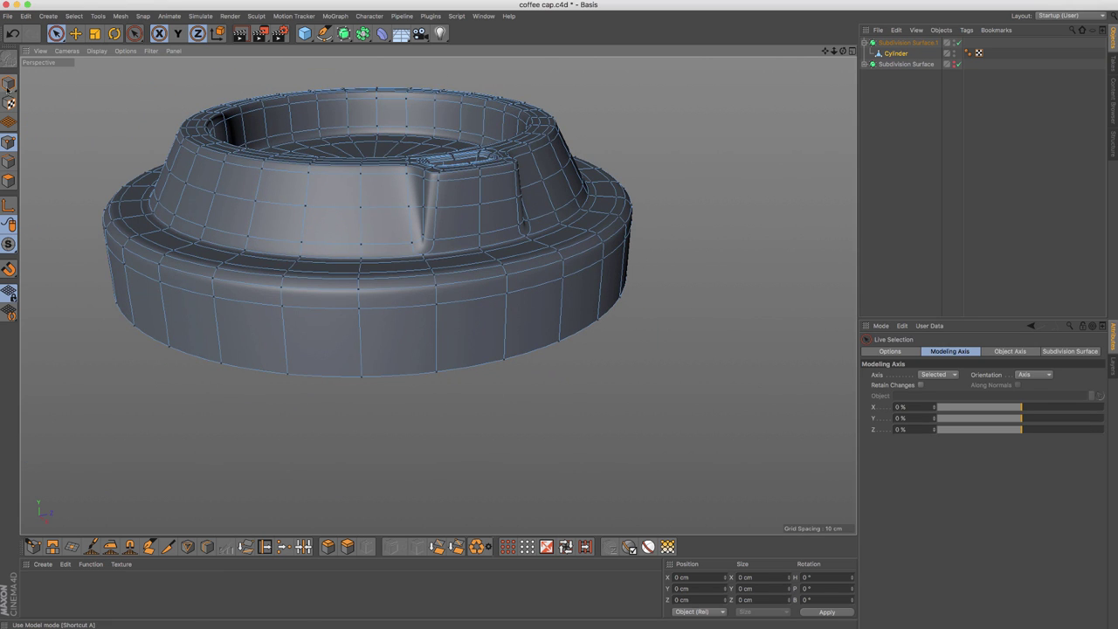
left_click(9, 84)
left_click(90, 102)
middle_click_drag(228, 130, 305, 217, "alt")
left_click_drag(306, 216, 345, 269, "alt")
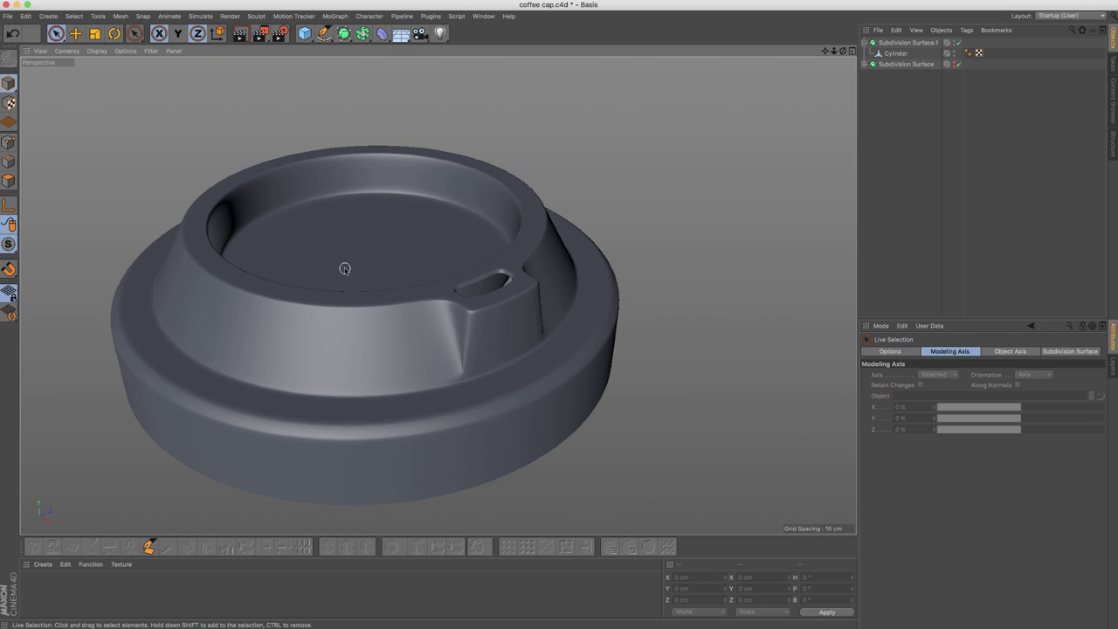